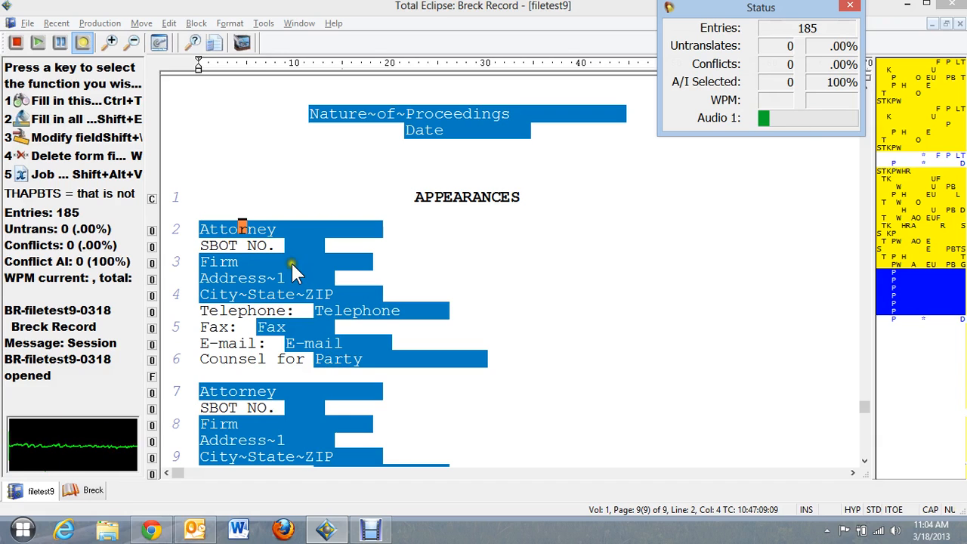
# Step: Browse the attorney list offered for the first Attorney field under APPEARANCES to its end, and close it without choosing
pyautogui.click(227, 230)
pyautogui.press('Up')
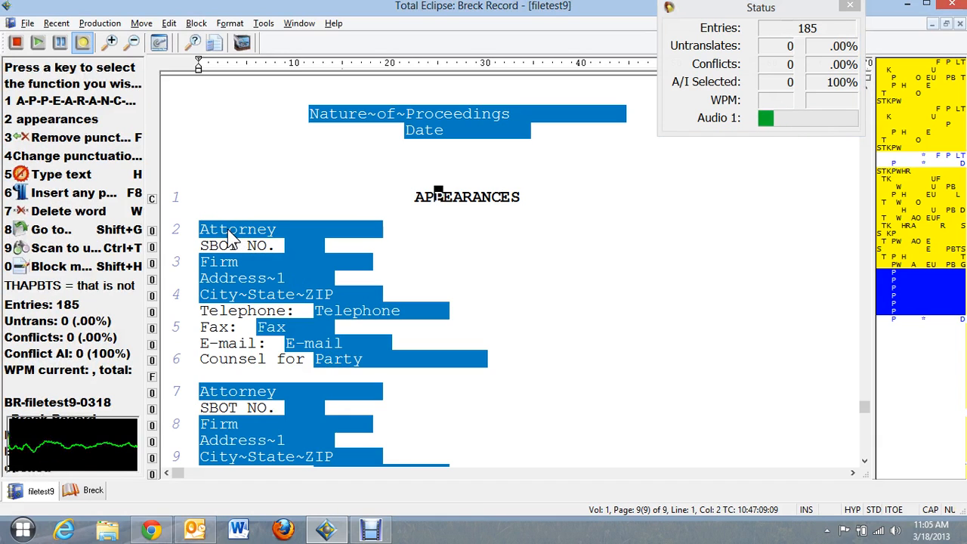
pyautogui.hotkey('ctrl', 'f')
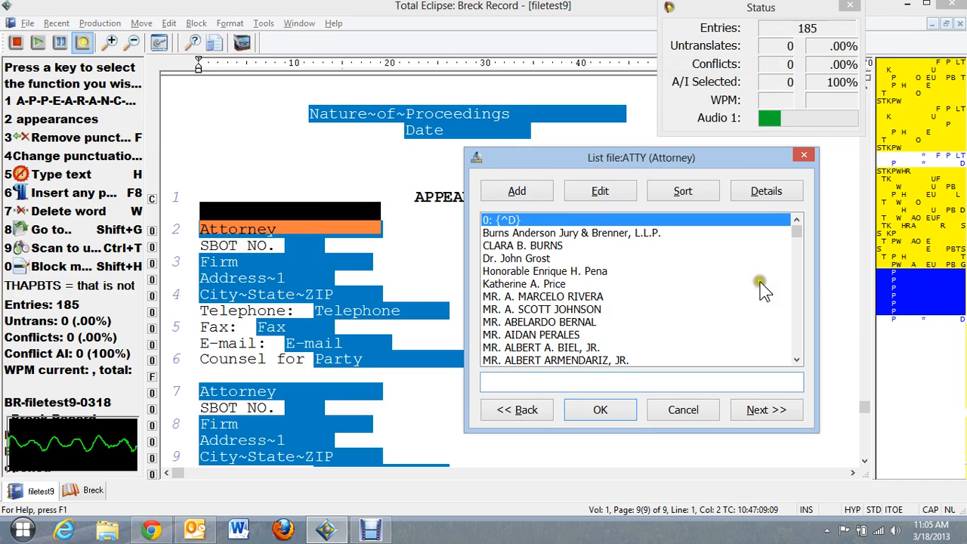
pyautogui.moveTo(798, 231); pyautogui.dragTo(799, 351)
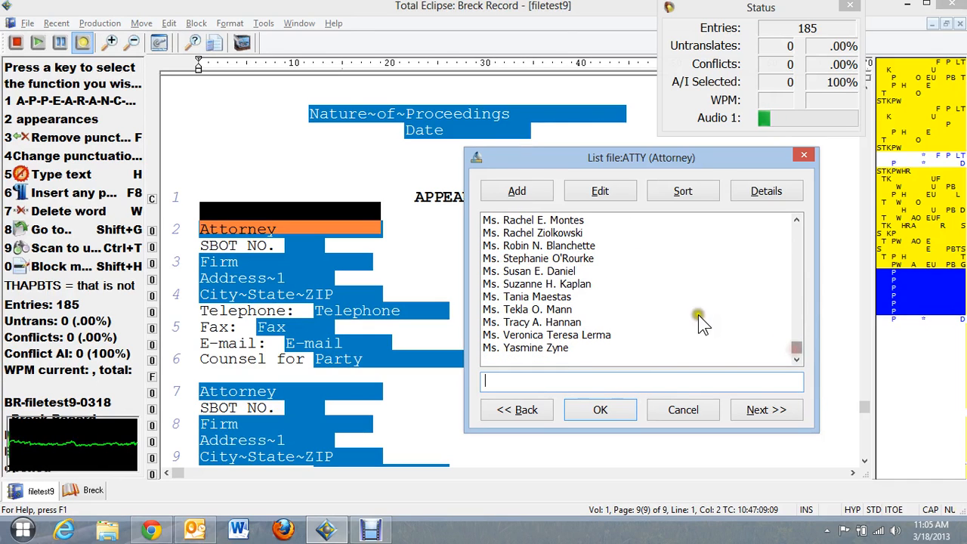
pyautogui.click(805, 159)
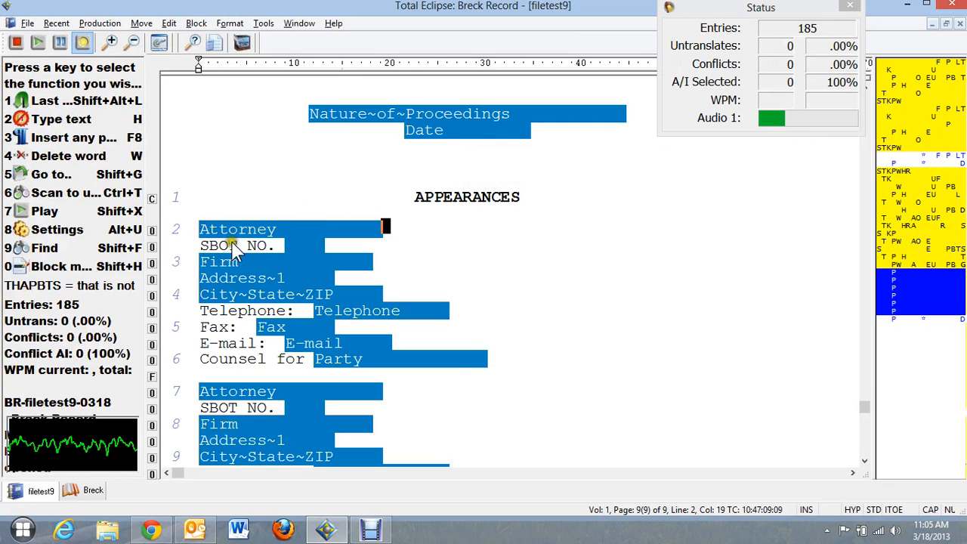
# Step: Review the first Attorney field's blank settings, including its label, options and list file, and cancel without changes
pyautogui.click(205, 228)
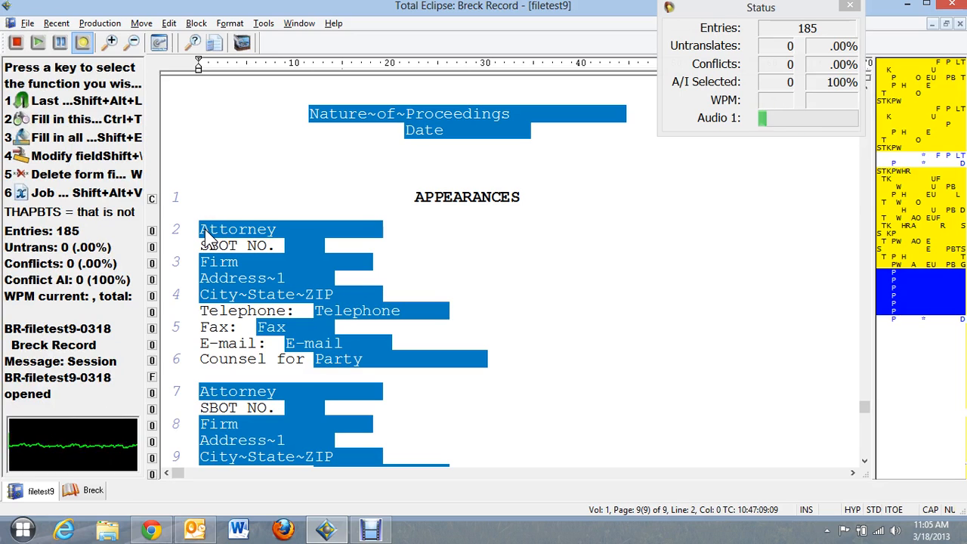
pyautogui.click(169, 23)
pyautogui.moveTo(162, 136)
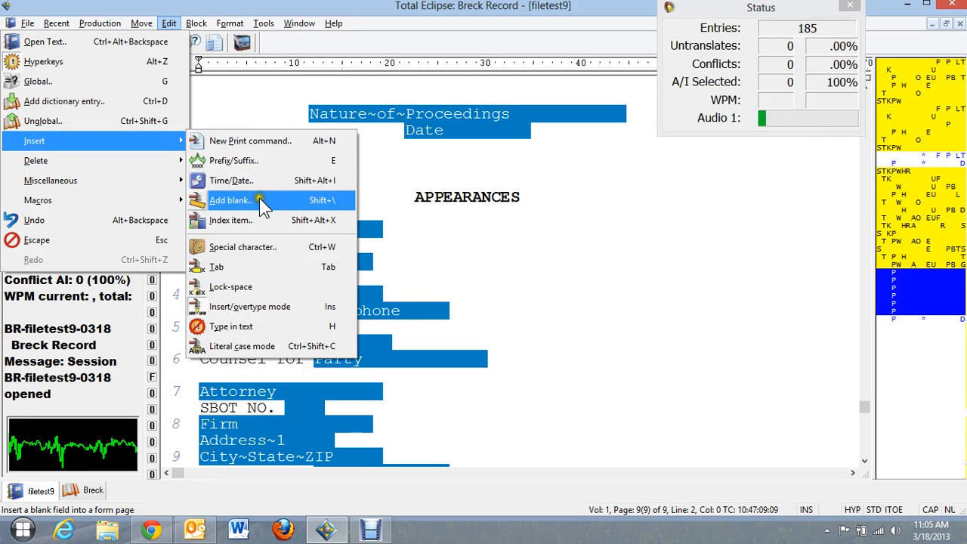
pyautogui.click(319, 201)
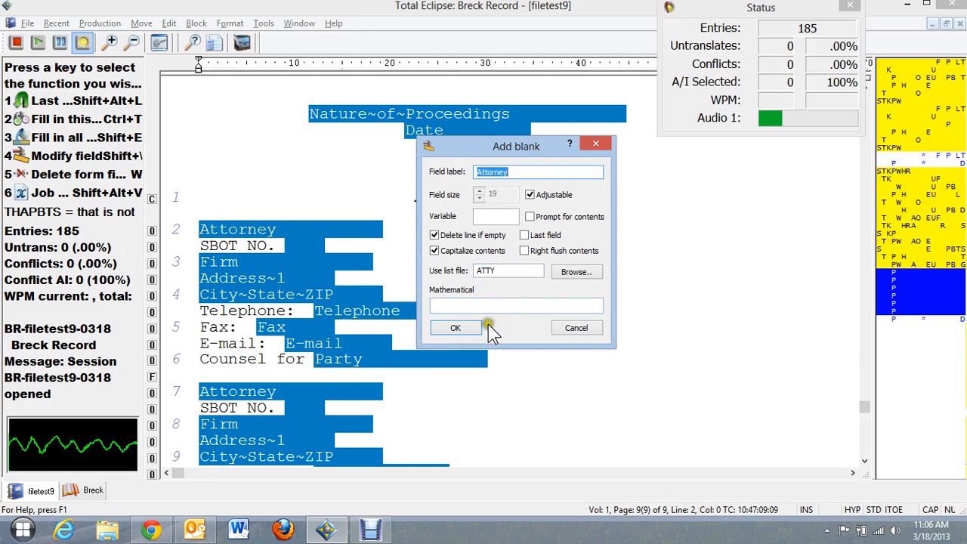
pyautogui.click(576, 329)
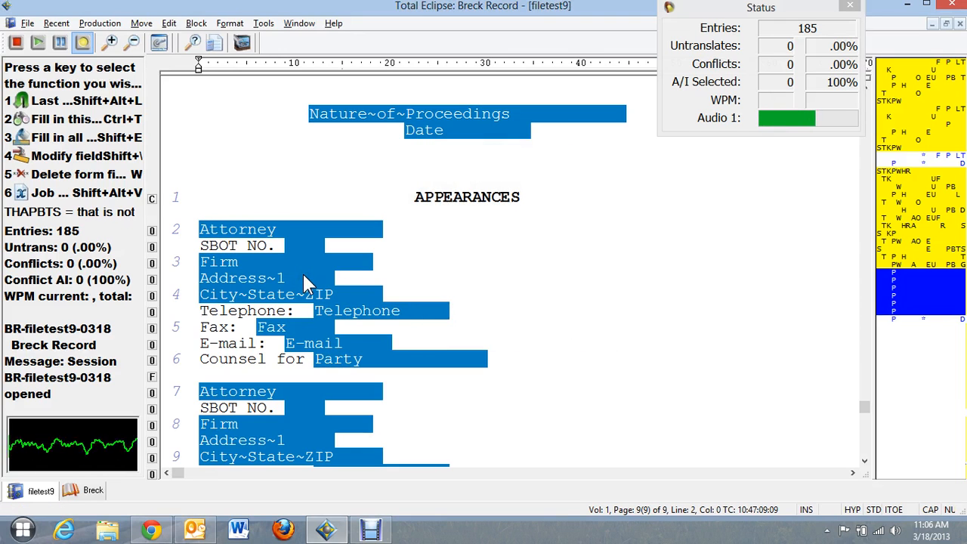
# Step: Start filling in all form fields from the first Attorney field, look through the ATTY list's names, and close the list
pyautogui.hotkey('shift', 'e')
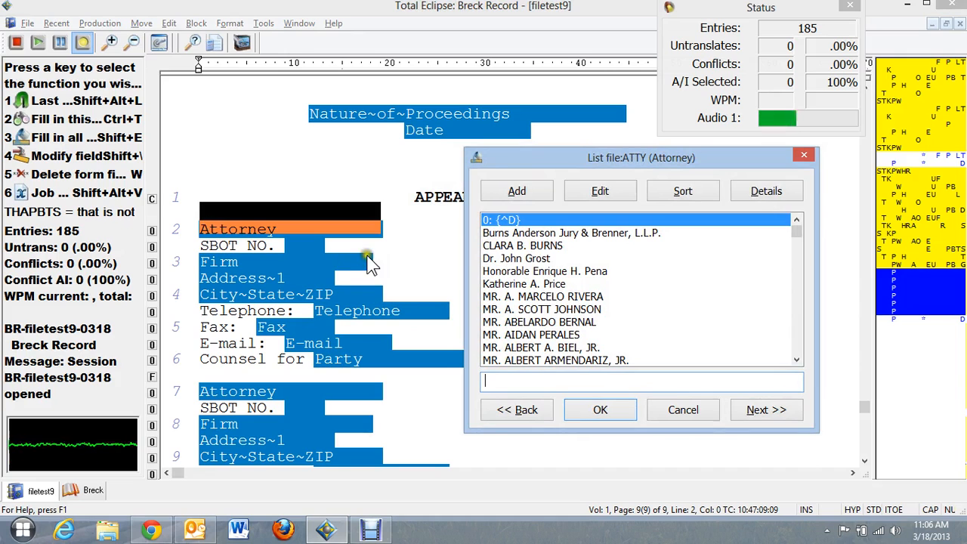
pyautogui.click(590, 297)
pyautogui.scroll(-10, 585, 301)
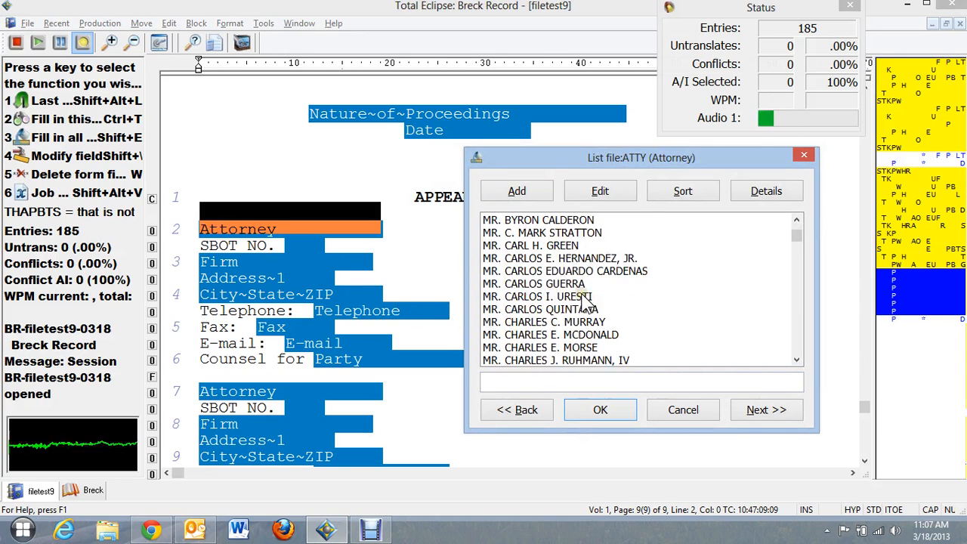
pyautogui.scroll(-5, 585, 301)
pyautogui.scroll(-8, 575, 299)
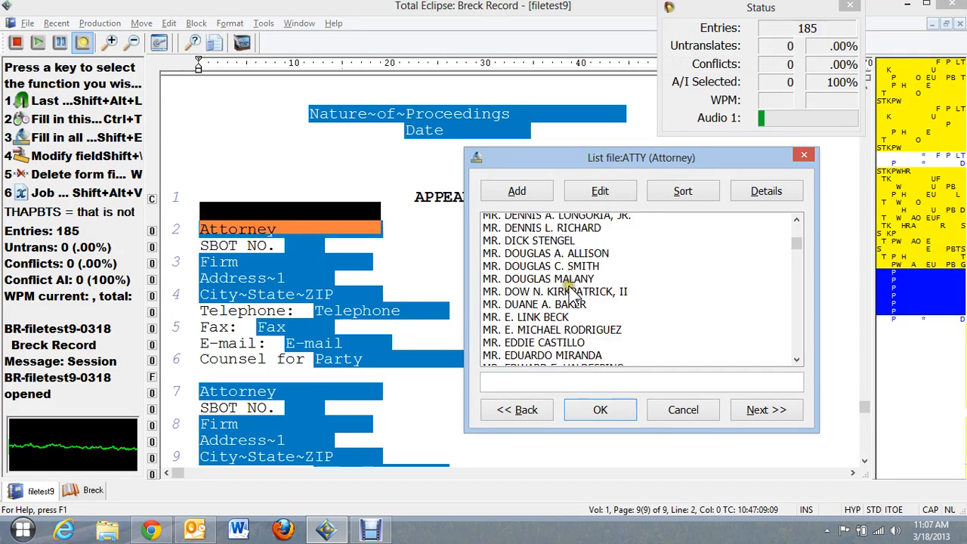
pyautogui.scroll(-15, 575, 298)
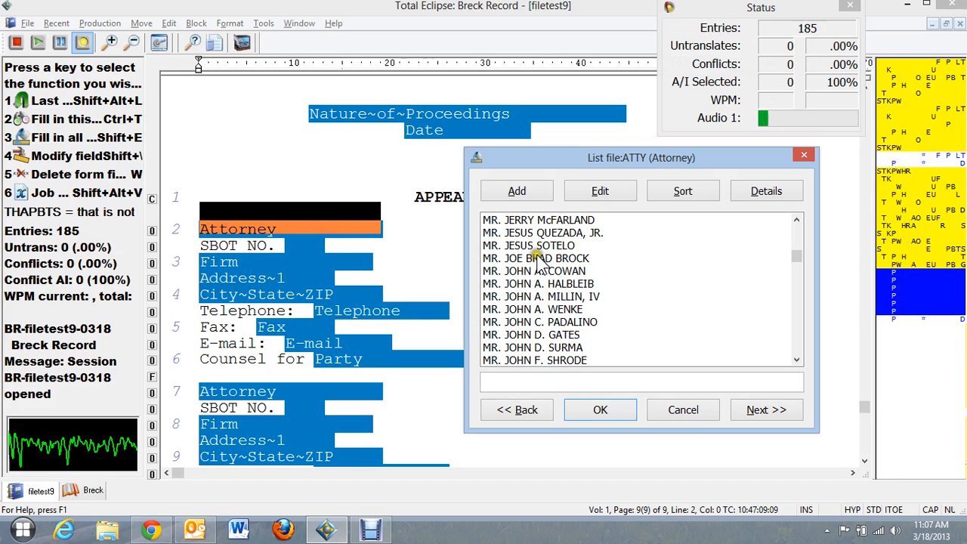
pyautogui.scroll(-10, 538, 264)
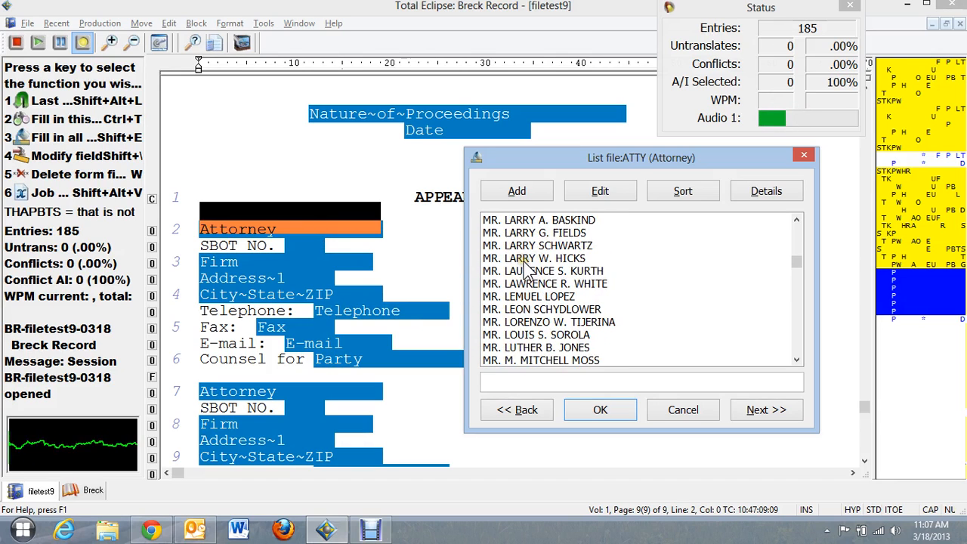
pyautogui.scroll(-10, 527, 272)
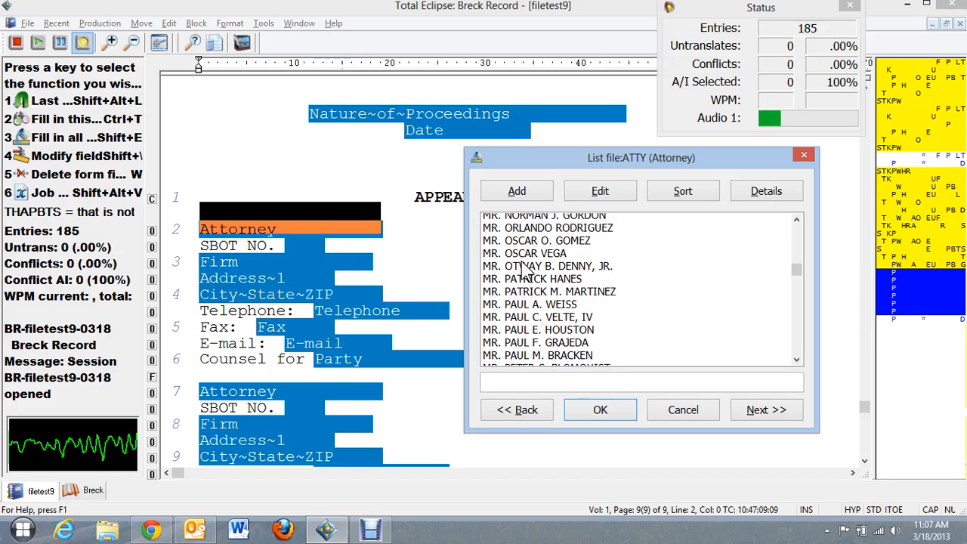
pyautogui.scroll(-10, 526, 274)
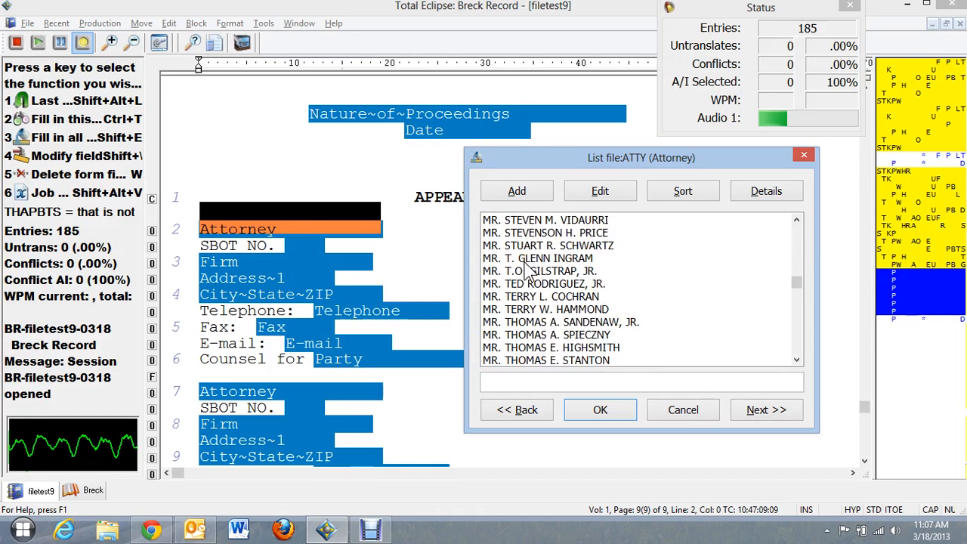
pyautogui.scroll(-10, 527, 273)
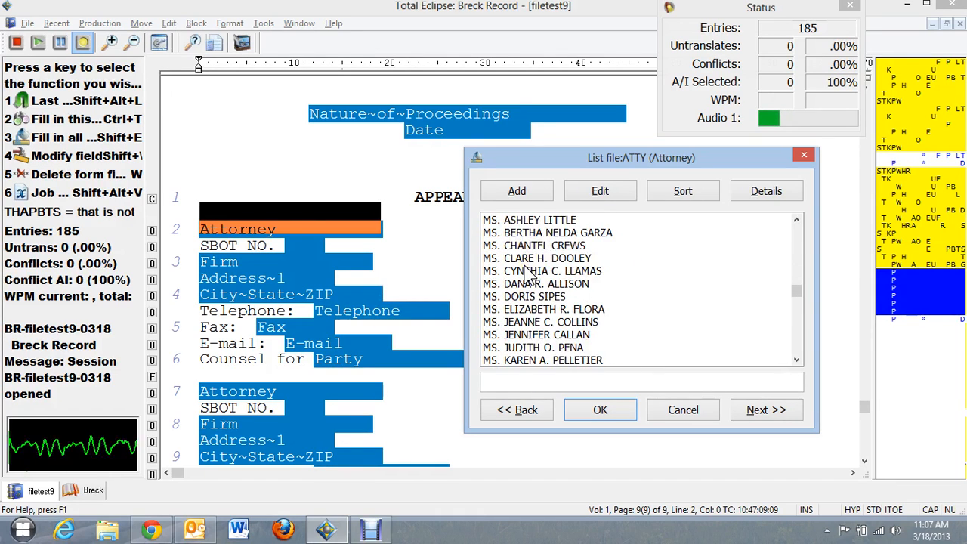
pyautogui.scroll(-5, 526, 273)
pyautogui.click(804, 155)
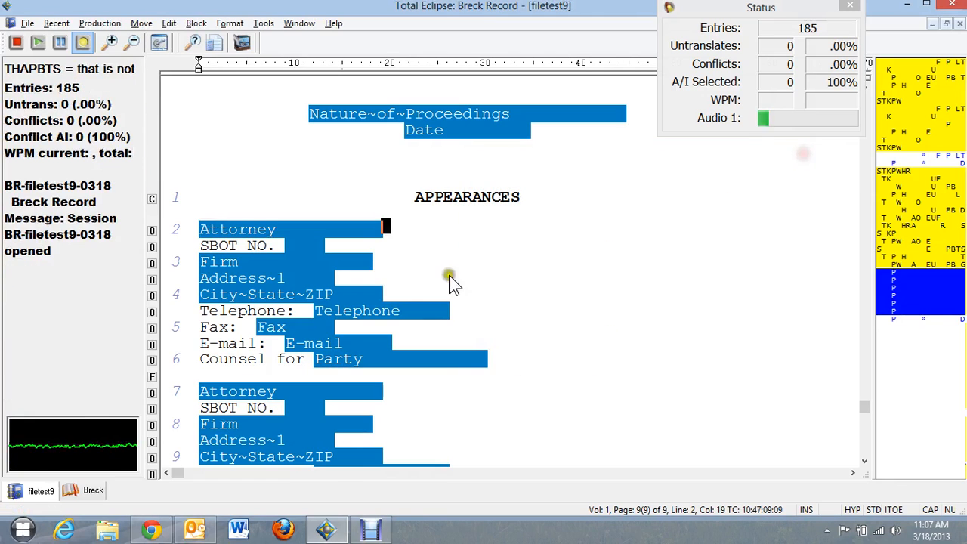
# Step: Check which list file the first Attorney field uses in its blank settings
pyautogui.click(204, 228)
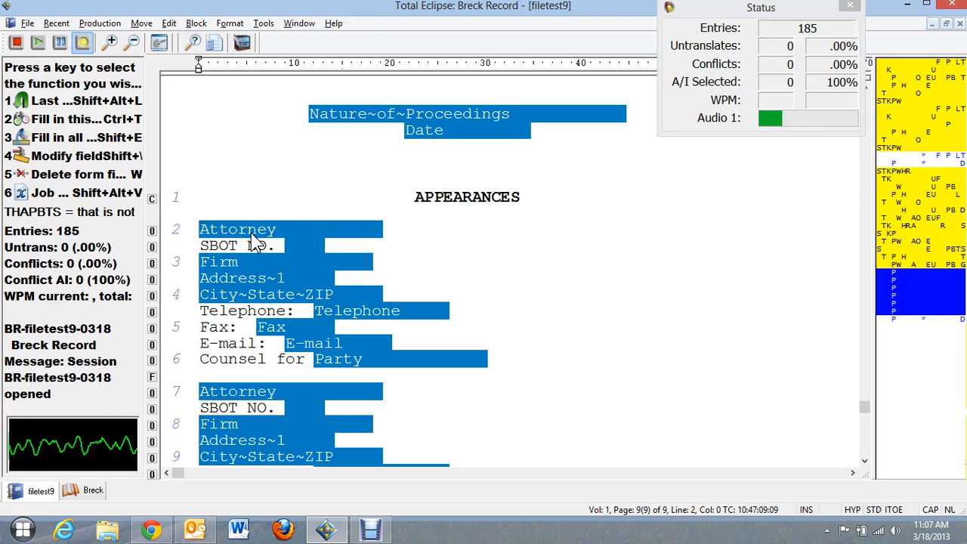
pyautogui.hotkey('shift', '\\')
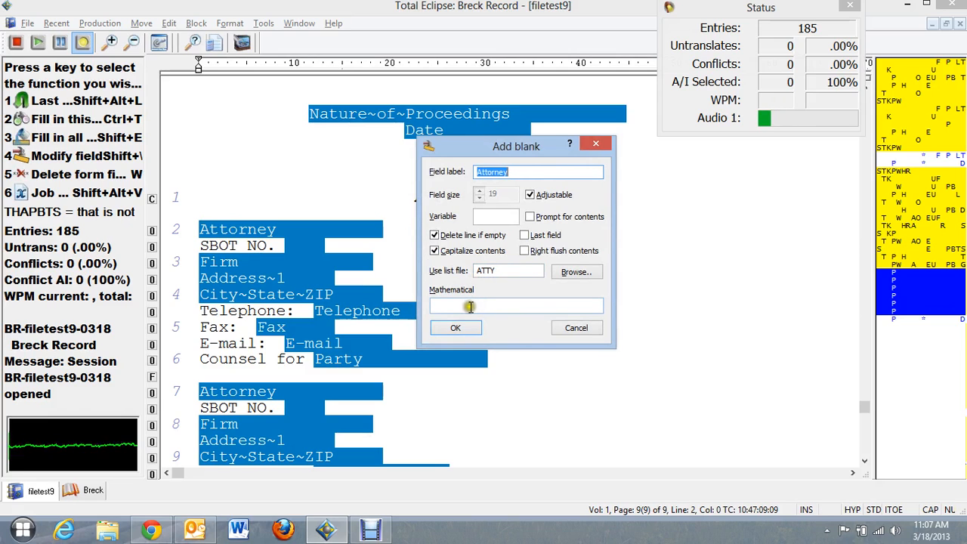
pyautogui.press('Return')
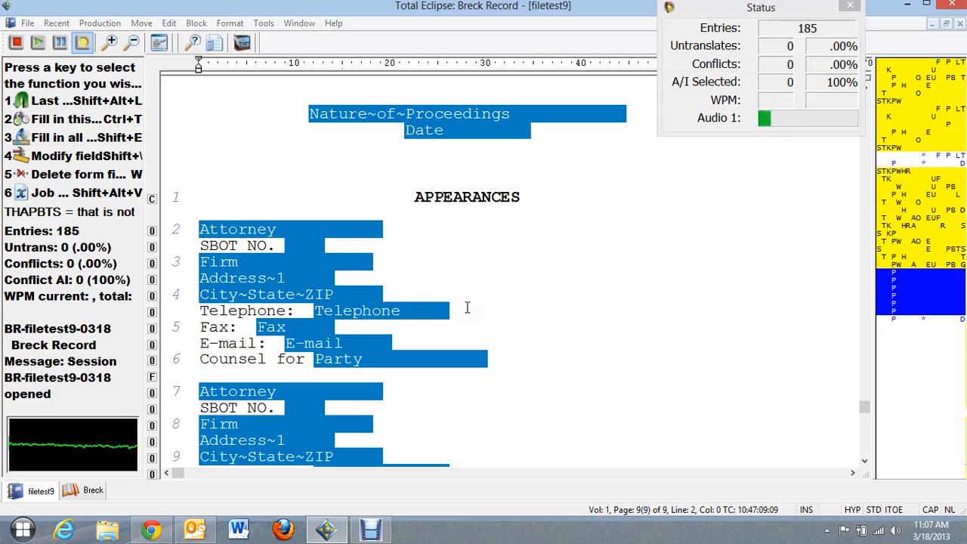
# Step: Open the ATTY text file from the Block Files folder inside the Eclipse TxCourt folder
pyautogui.hotkey('ctrl', 'o')
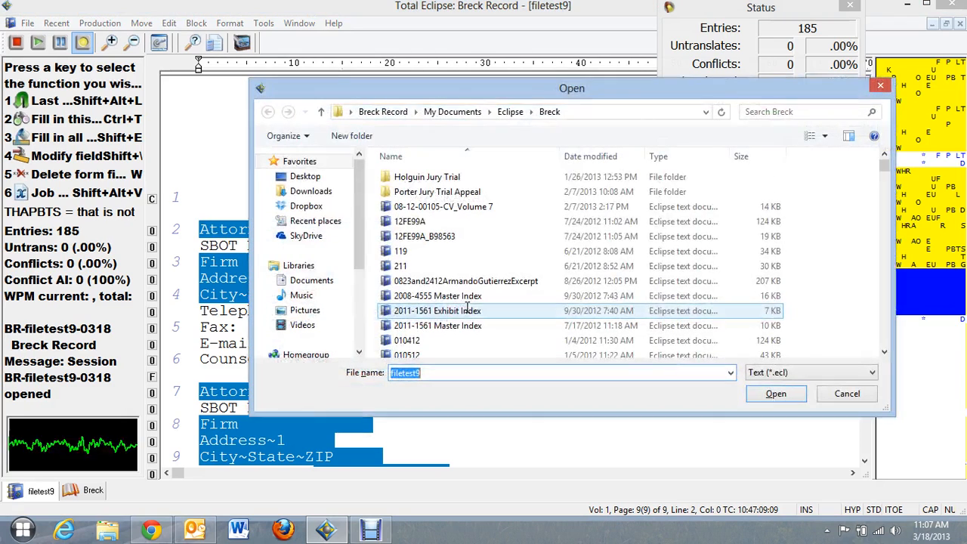
pyautogui.click(508, 113)
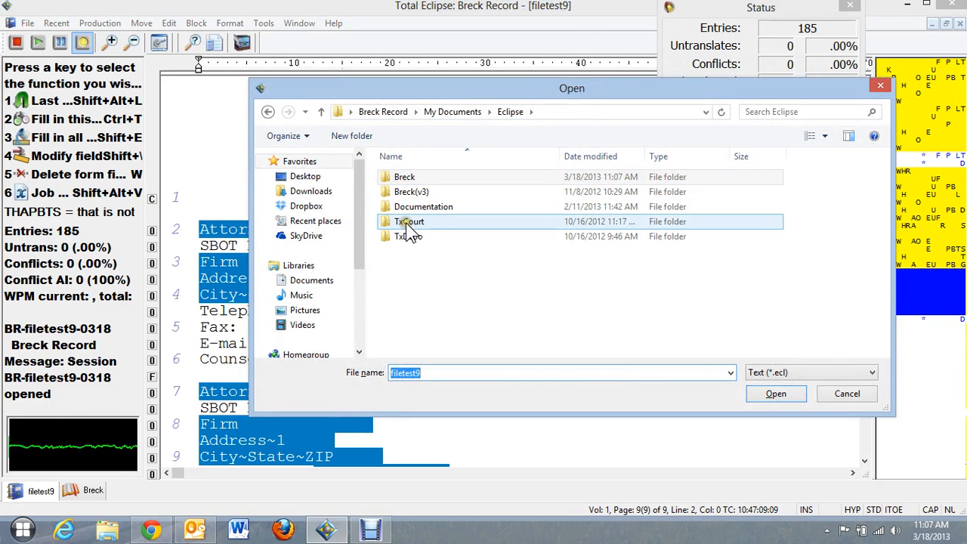
pyautogui.doubleClick(407, 221)
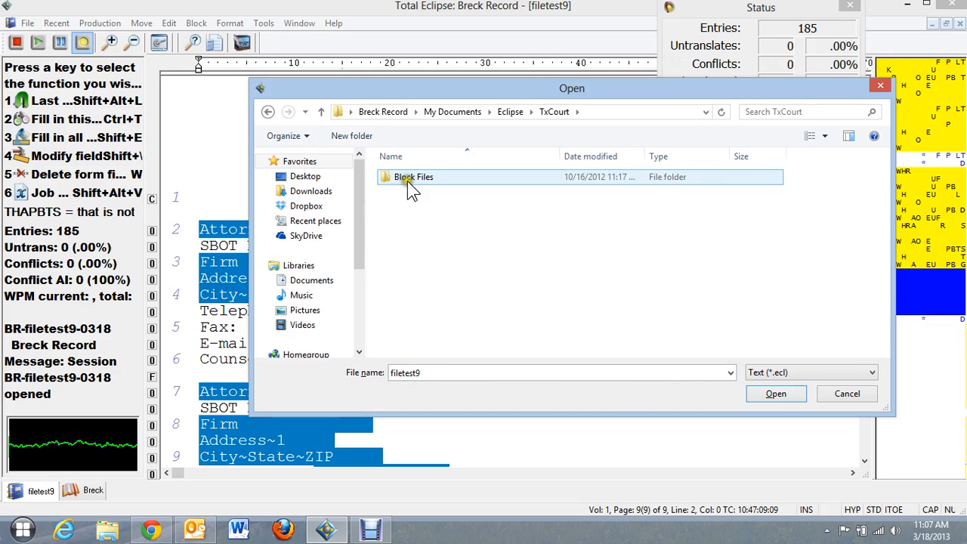
pyautogui.doubleClick(407, 182)
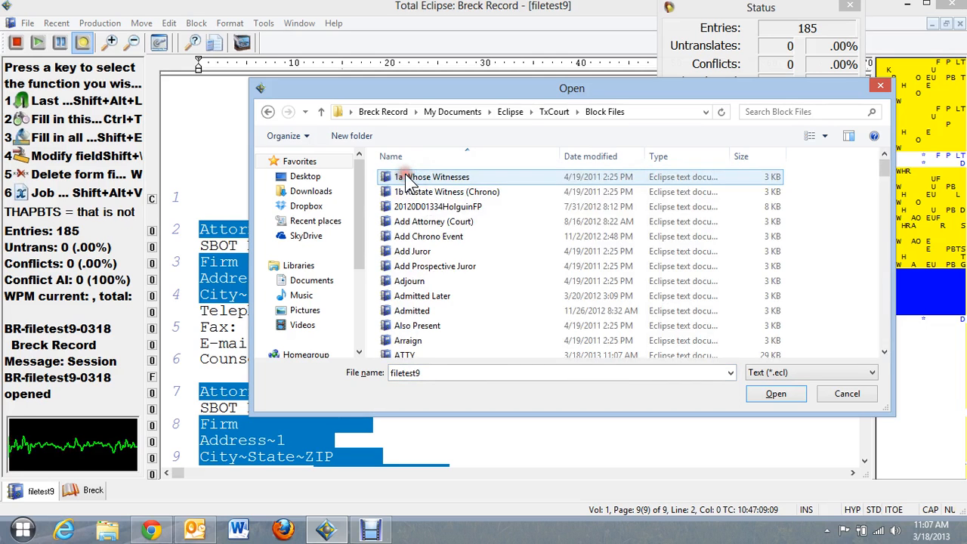
pyautogui.click(417, 351)
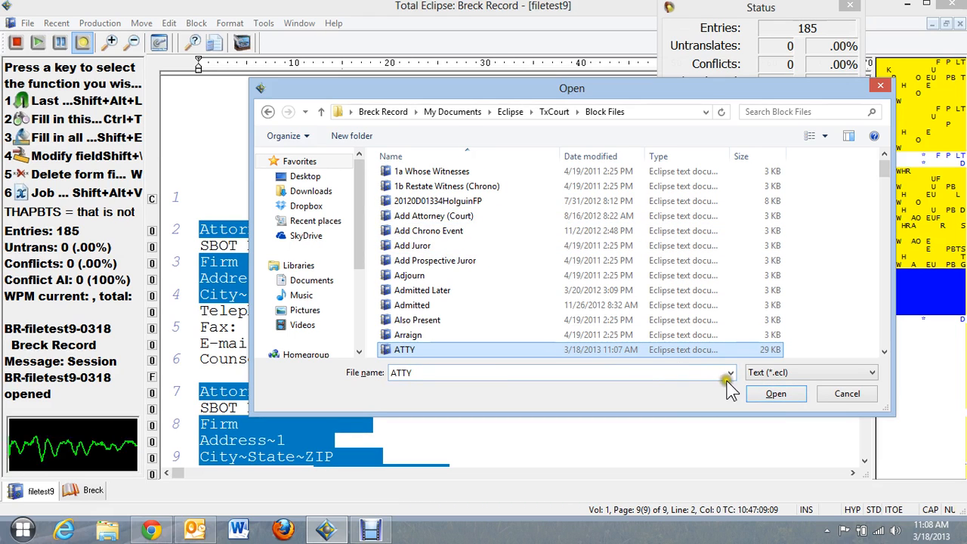
pyautogui.click(778, 394)
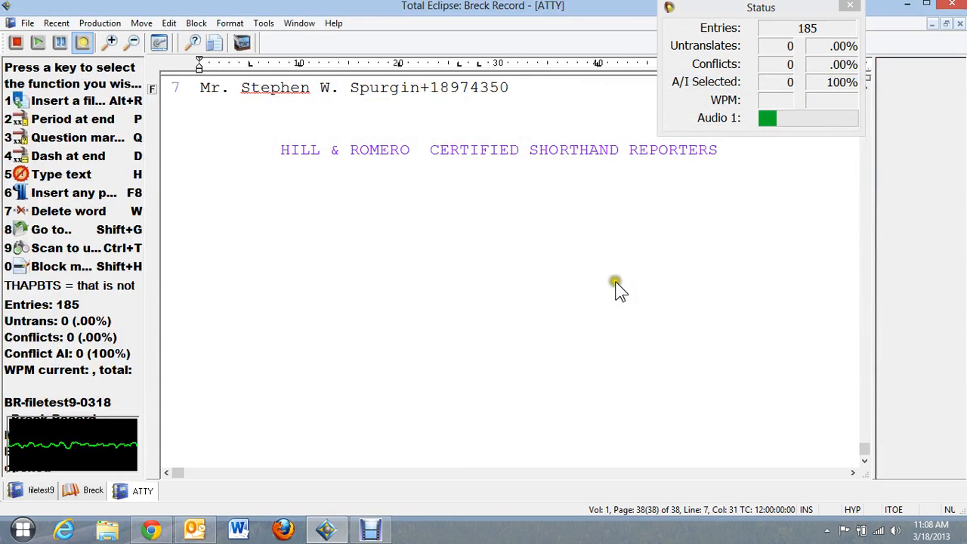
# Step: Examine how the entries near the end of the ATTY file pair each attorney's name with a bar number
pyautogui.scroll(5, 556, 287)
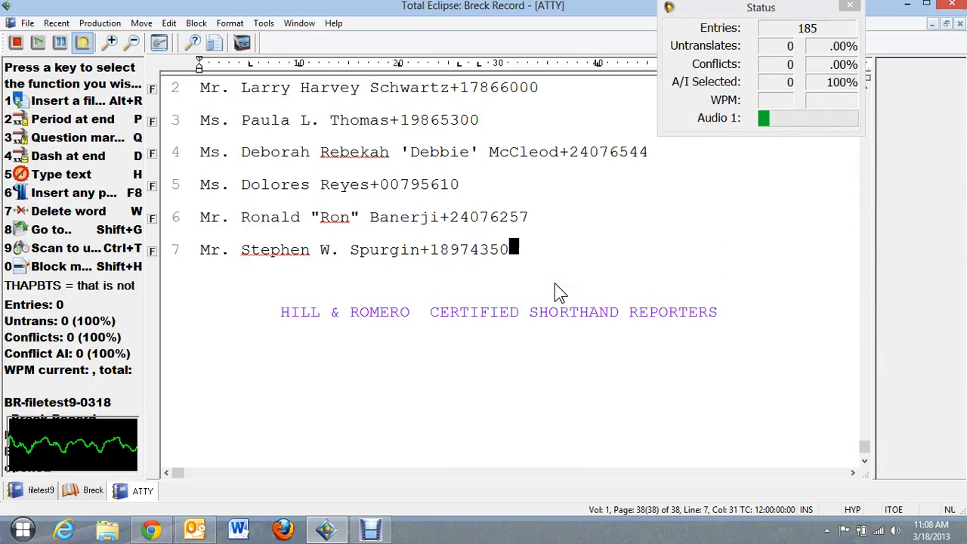
pyautogui.scroll(5, 555, 286)
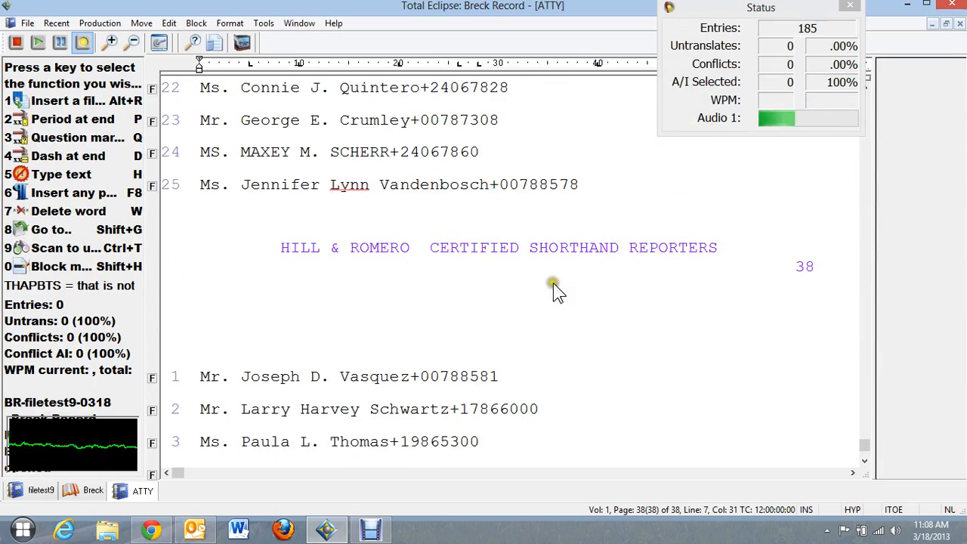
pyautogui.scroll(6, 555, 291)
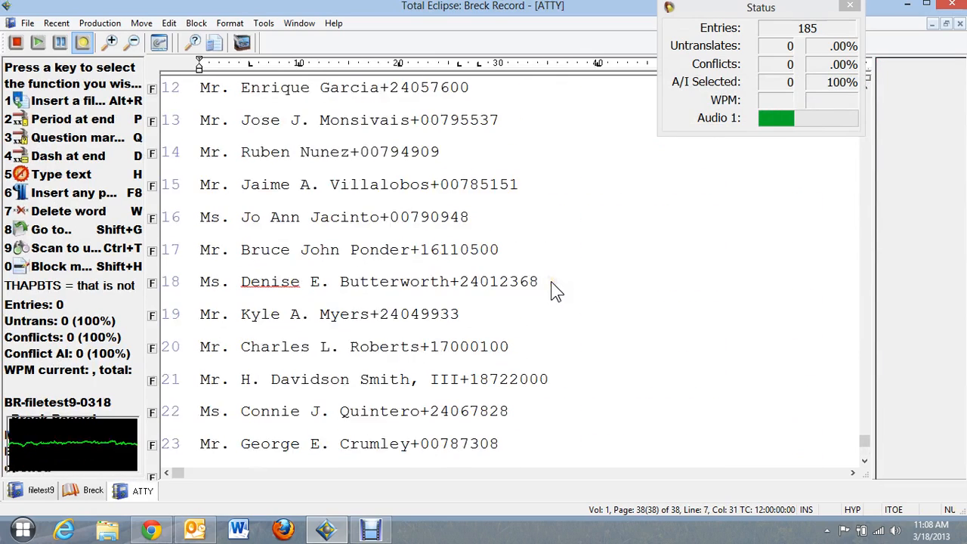
pyautogui.scroll(-1, 438, 249)
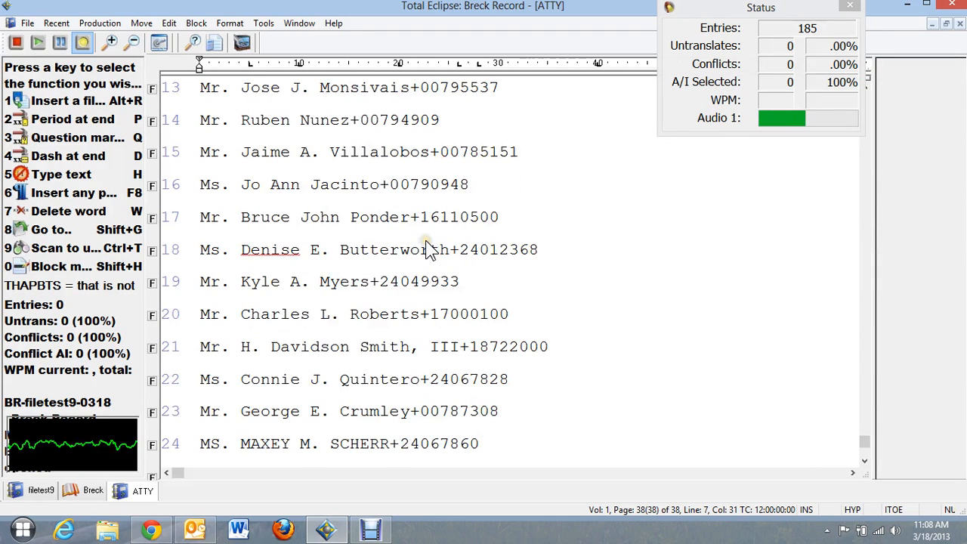
pyautogui.scroll(3, 427, 284)
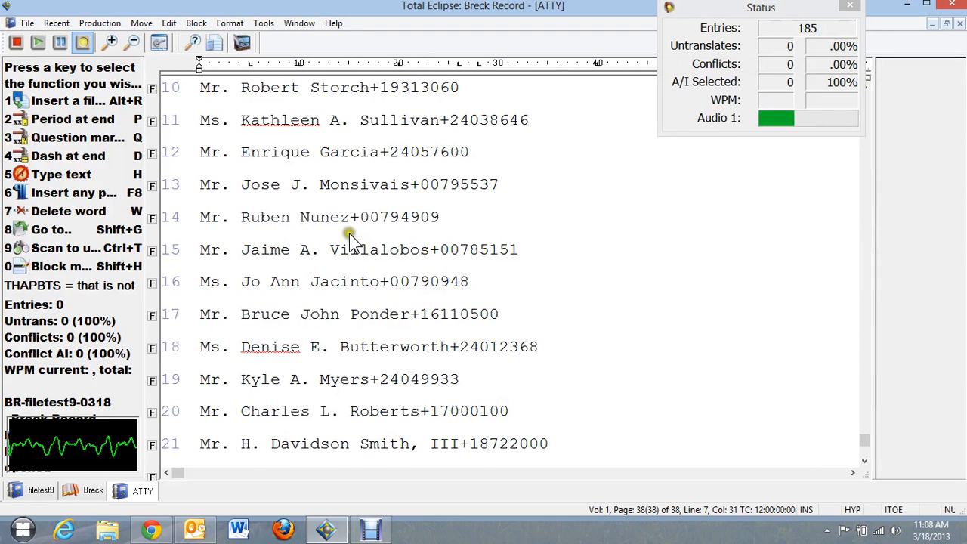
pyautogui.scroll(-4, 412, 270)
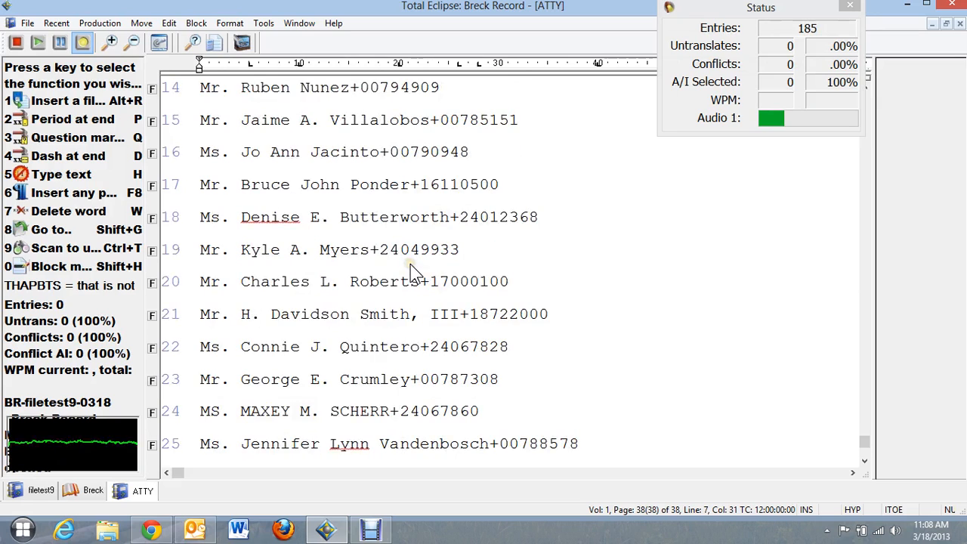
pyautogui.scroll(-3, 446, 235)
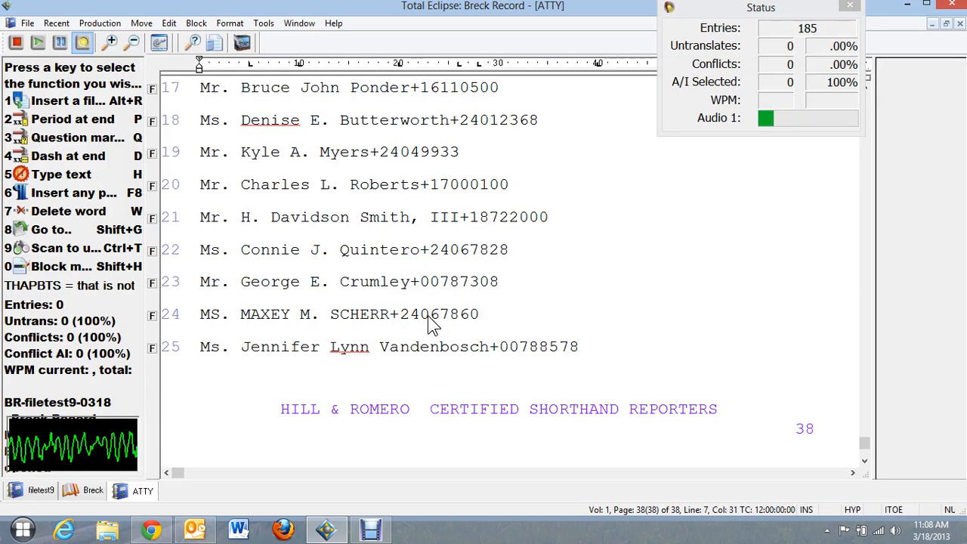
# Step: Return to the filetest9 document and dismiss the incoming e-mail notification
pyautogui.click(32, 490)
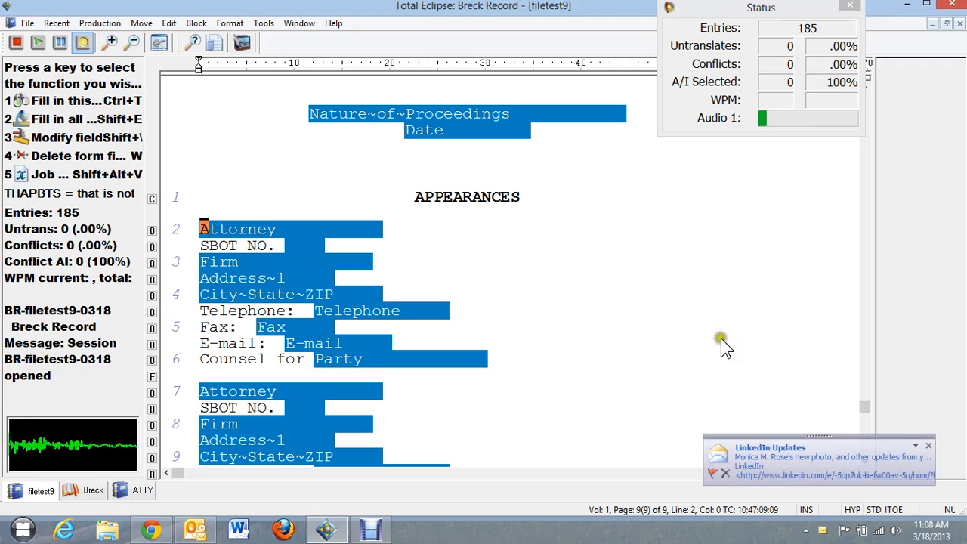
pyautogui.click(927, 445)
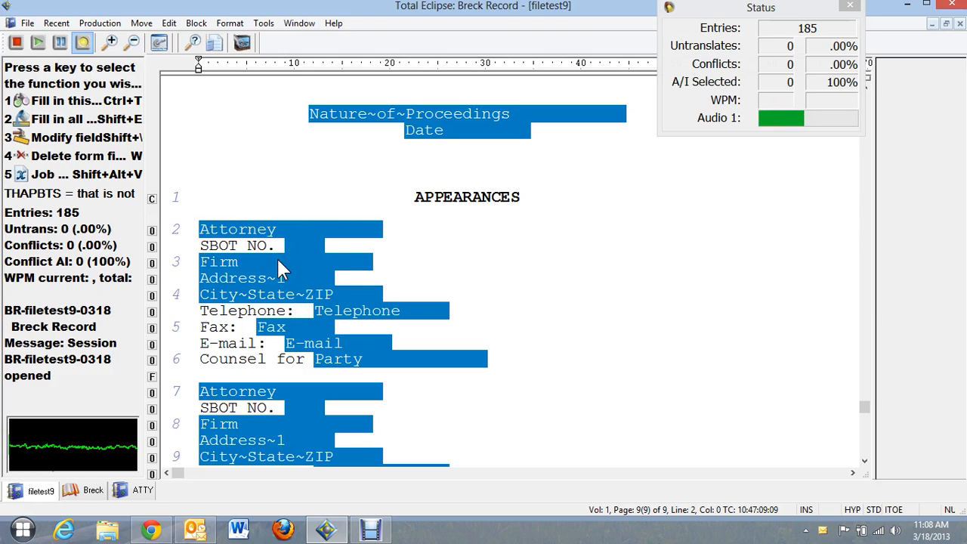
# Step: Open the ATTY list file for editing from the first Attorney field's fill-in list and close both ATTY windows
pyautogui.hotkey('shift', 'e')
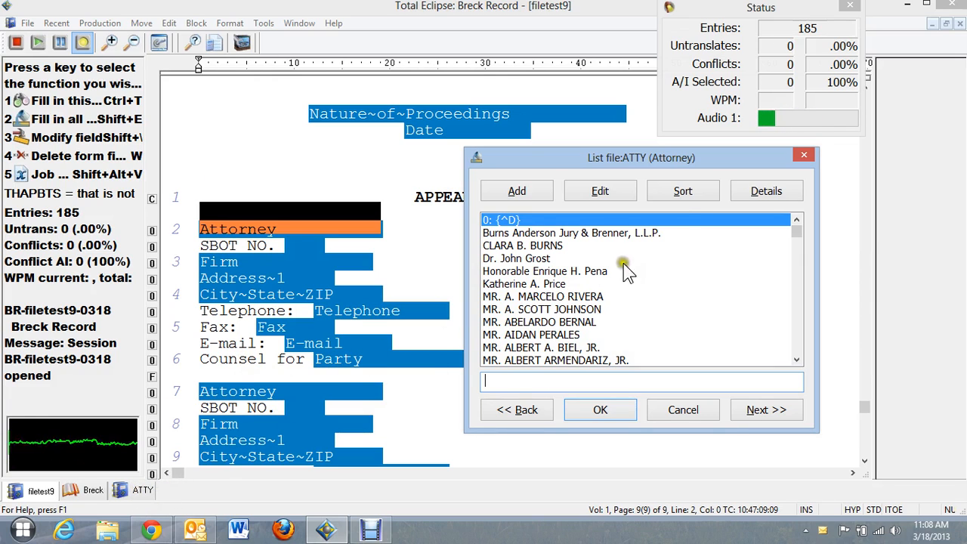
pyautogui.click(602, 190)
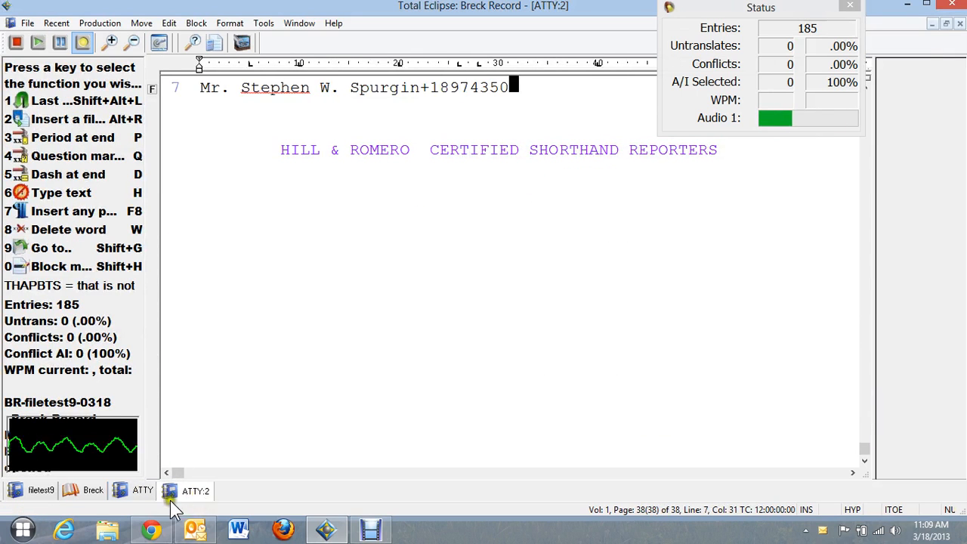
pyautogui.click(138, 493)
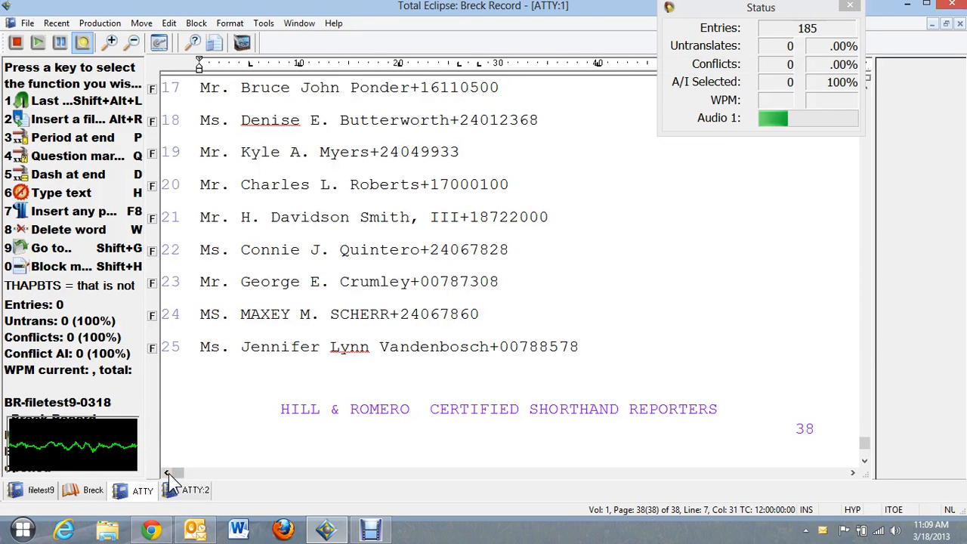
pyautogui.hotkey('ctrl', 'F4')
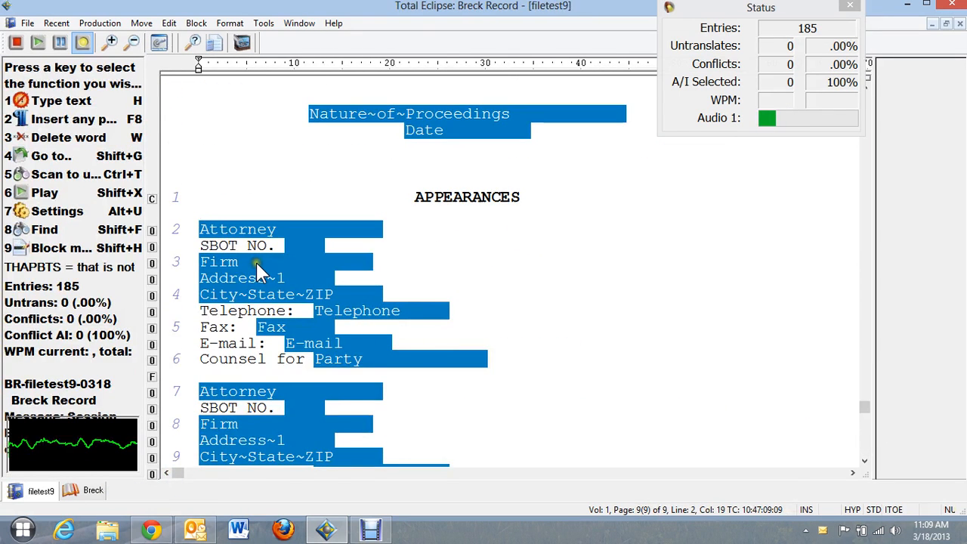
# Step: Start filling in the first Attorney field again and open its ATTY list file for editing
pyautogui.press('Home')
pyautogui.hotkey('ctrl', 't')
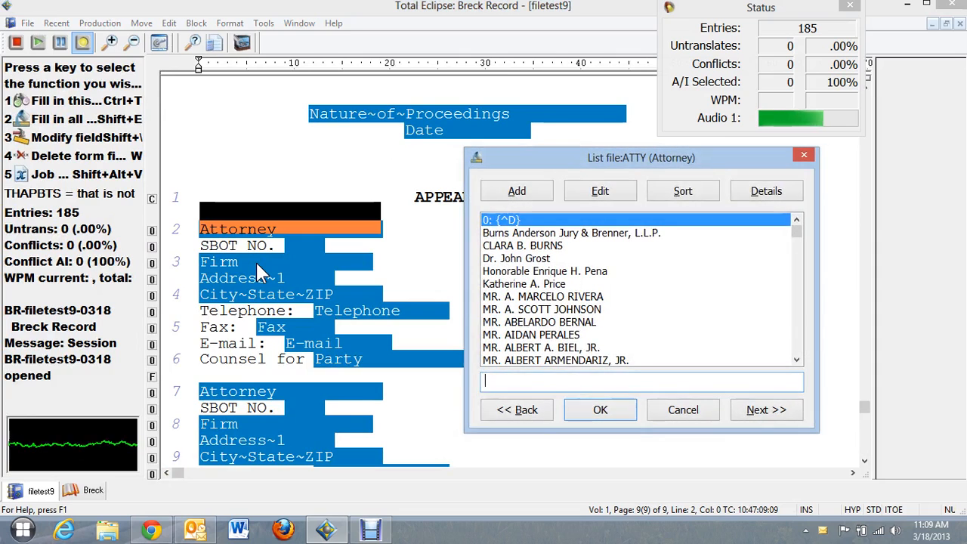
pyautogui.click(621, 198)
pyautogui.scroll(5, 532, 198)
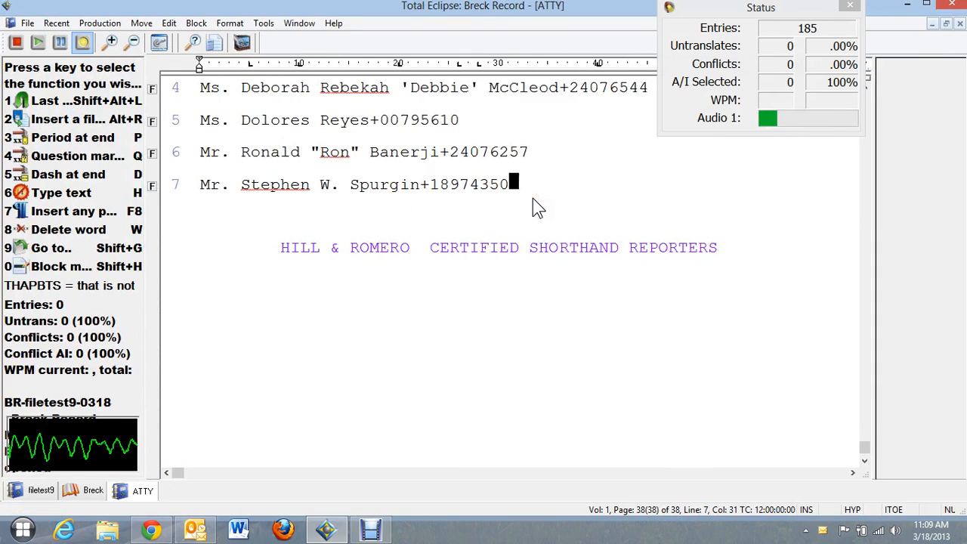
# Step: Examine the name and bar number entries near the end of the ATTY list file, including the last one, and close the file
pyautogui.scroll(5, 532, 198)
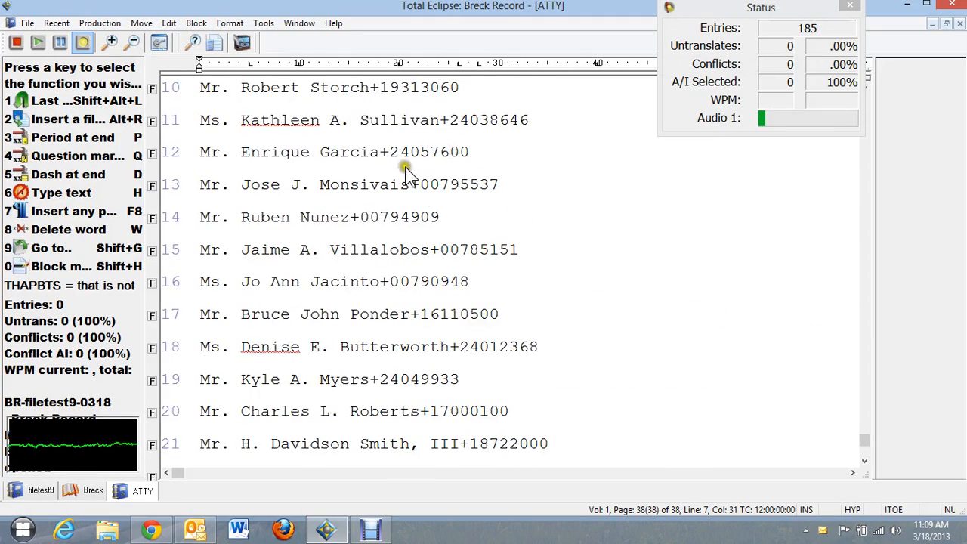
pyautogui.scroll(-2, 396, 165)
pyautogui.scroll(-5, 381, 168)
pyautogui.scroll(5, 381, 167)
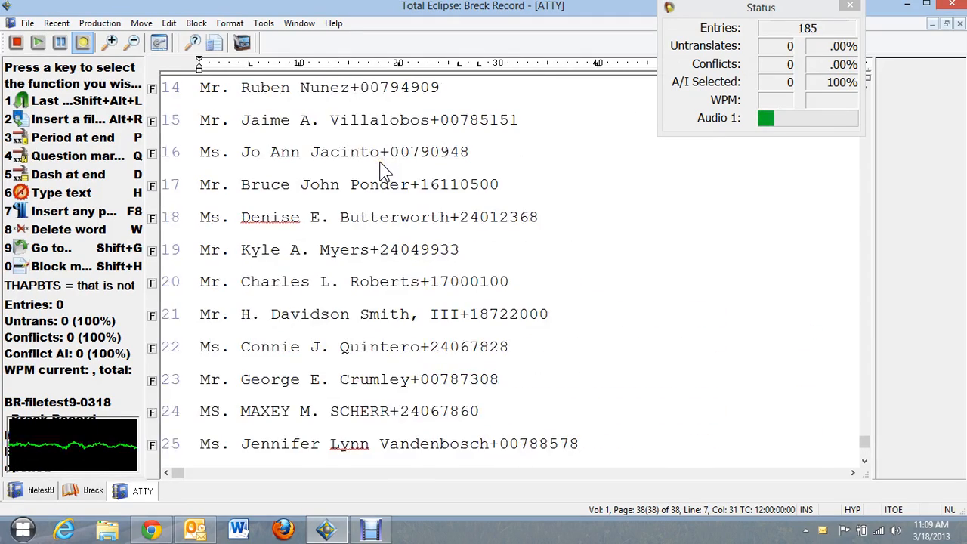
pyautogui.scroll(-3, 381, 168)
pyautogui.scroll(-5, 381, 163)
pyautogui.scroll(6, 381, 163)
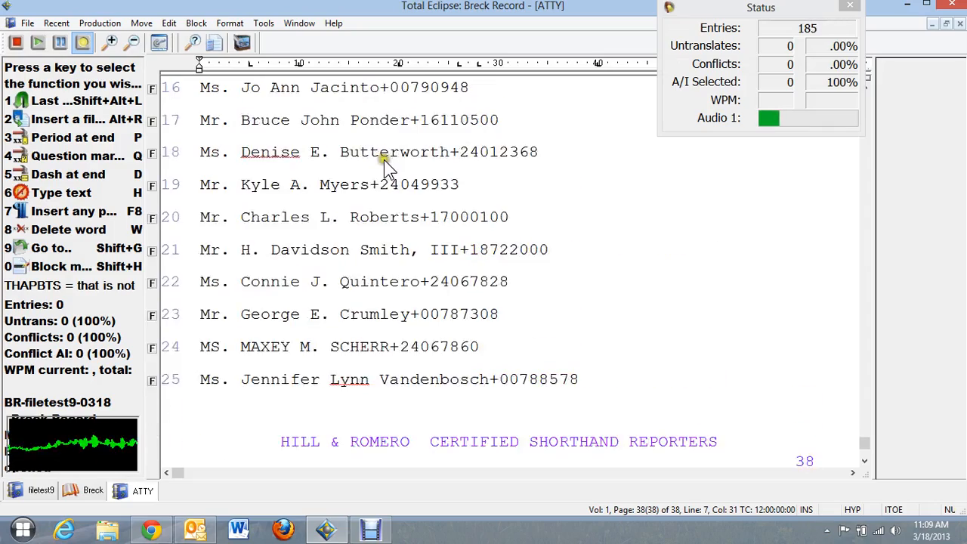
pyautogui.scroll(-4, 384, 161)
pyautogui.scroll(5, 384, 161)
pyautogui.scroll(6, 384, 159)
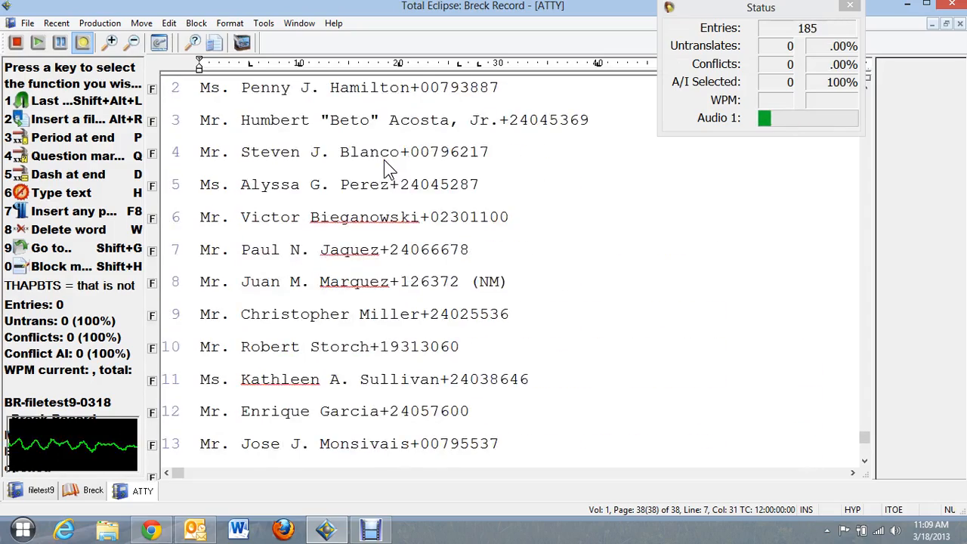
pyautogui.scroll(-8, 383, 160)
pyautogui.scroll(-4, 385, 163)
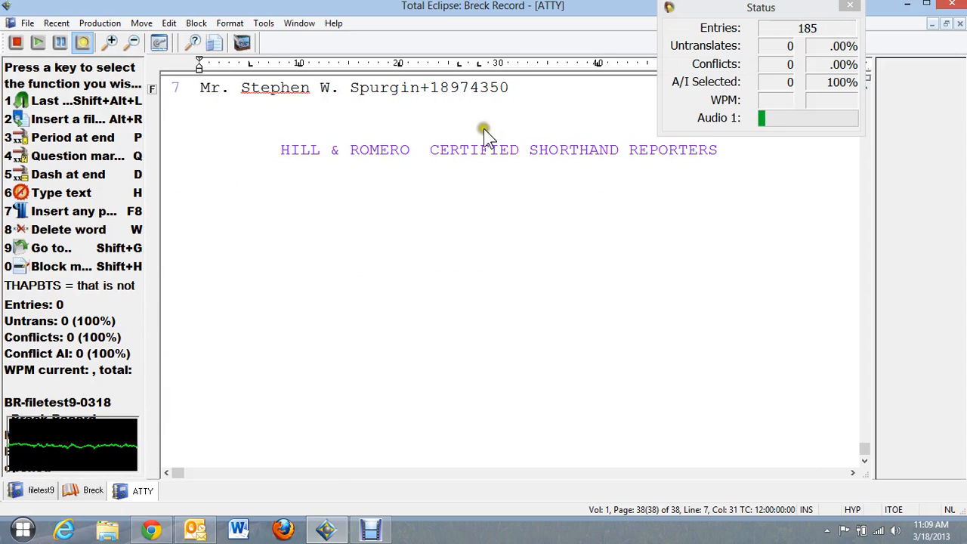
pyautogui.scroll(1, 431, 159)
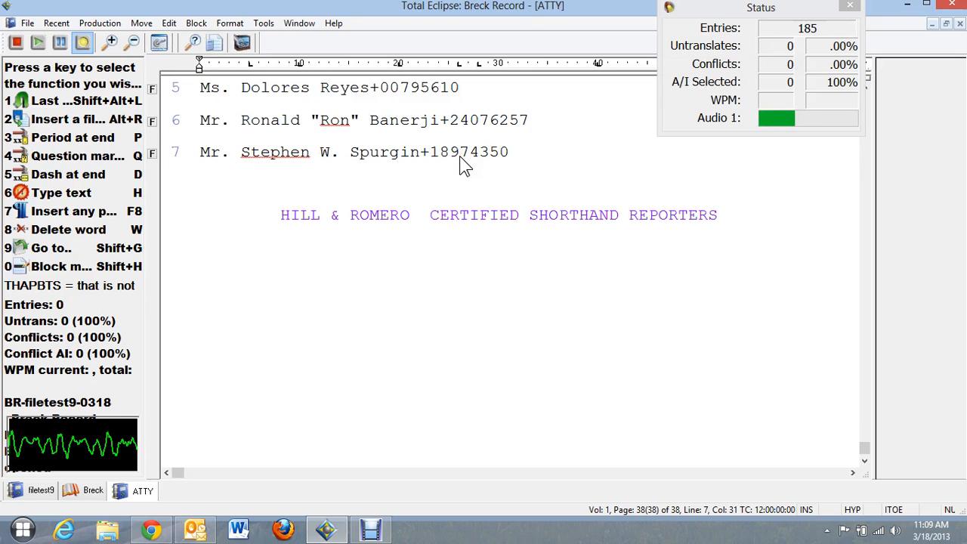
pyautogui.hotkey('ctrl', 'F4')
pyautogui.click(451, 190)
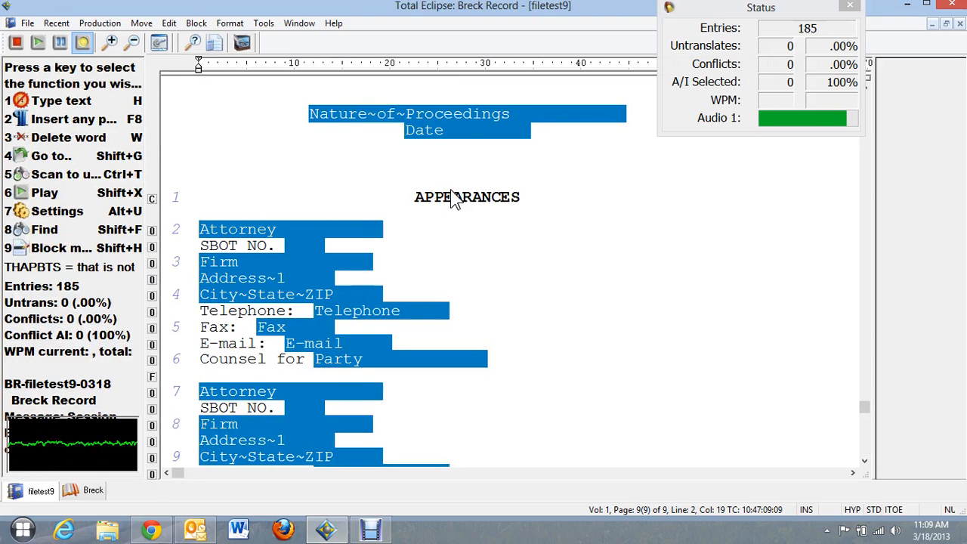
pyautogui.press('Left')
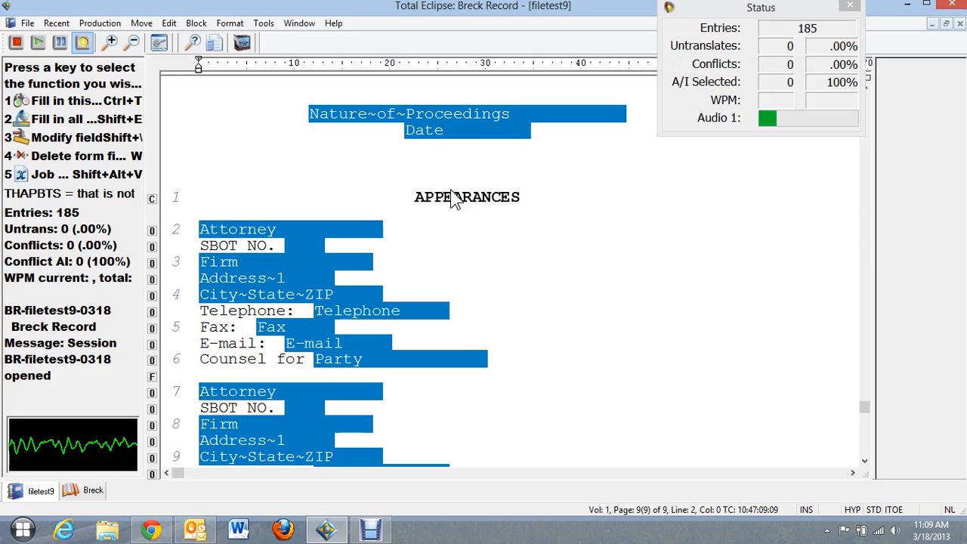
pyautogui.press('1')
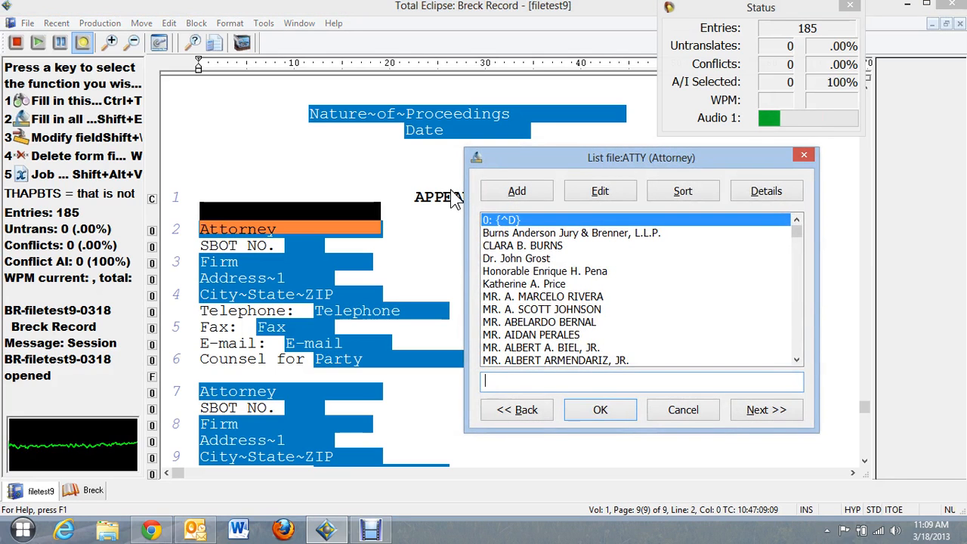
pyautogui.write('Mr. Ste')
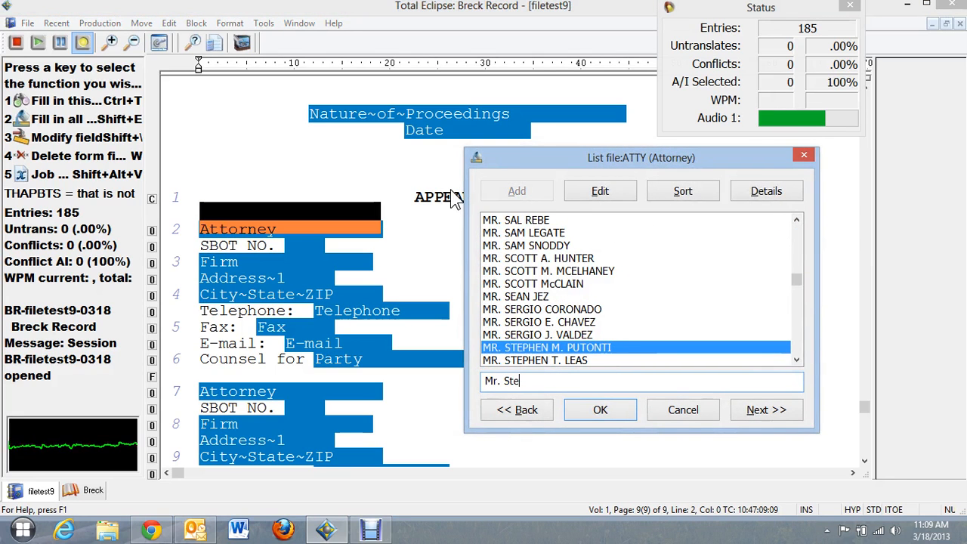
pyautogui.write('v')
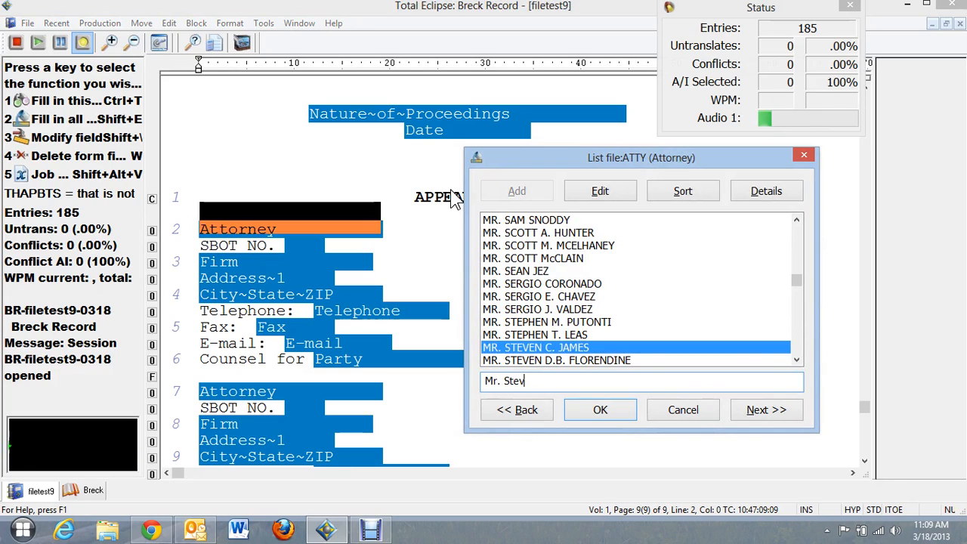
pyautogui.press('BackSpace')
pyautogui.write('phen')
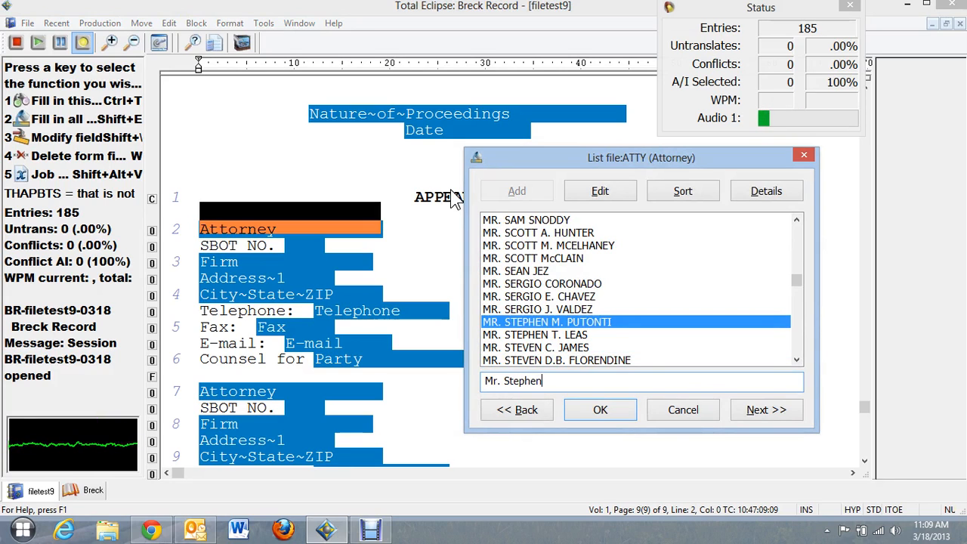
pyautogui.write(' M.')
pyautogui.press('BackSpace')
pyautogui.press('BackSpace')
pyautogui.press('BackSpace')
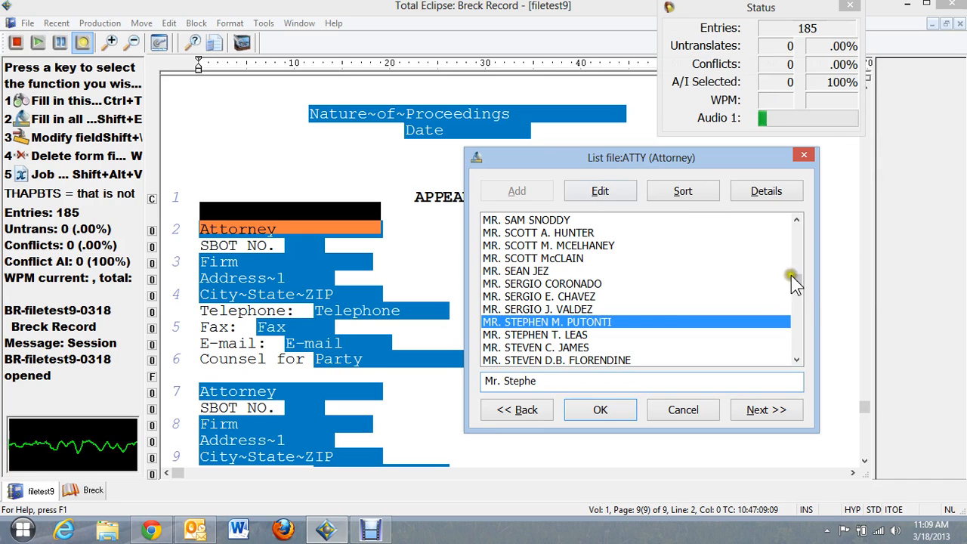
pyautogui.moveTo(800, 280); pyautogui.dragTo(811, 352)
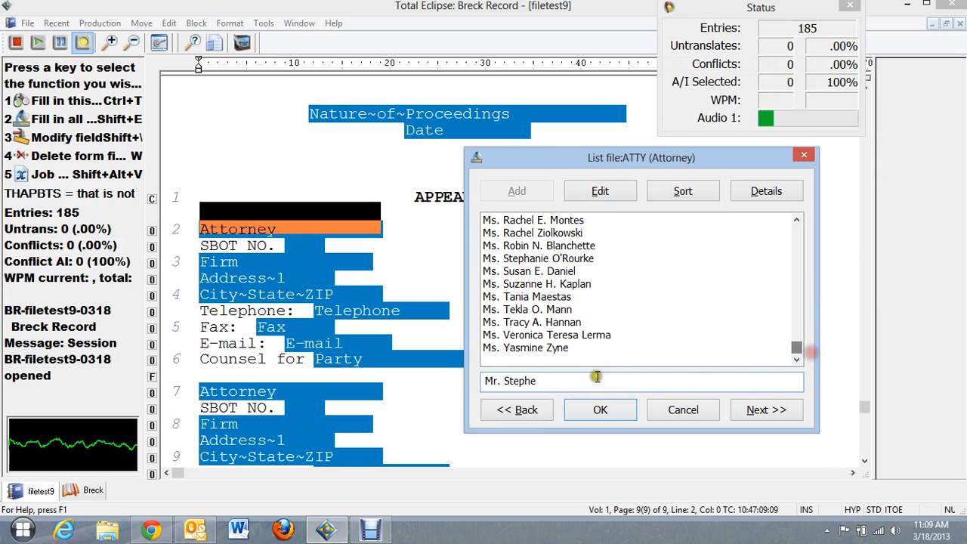
pyautogui.click(796, 220)
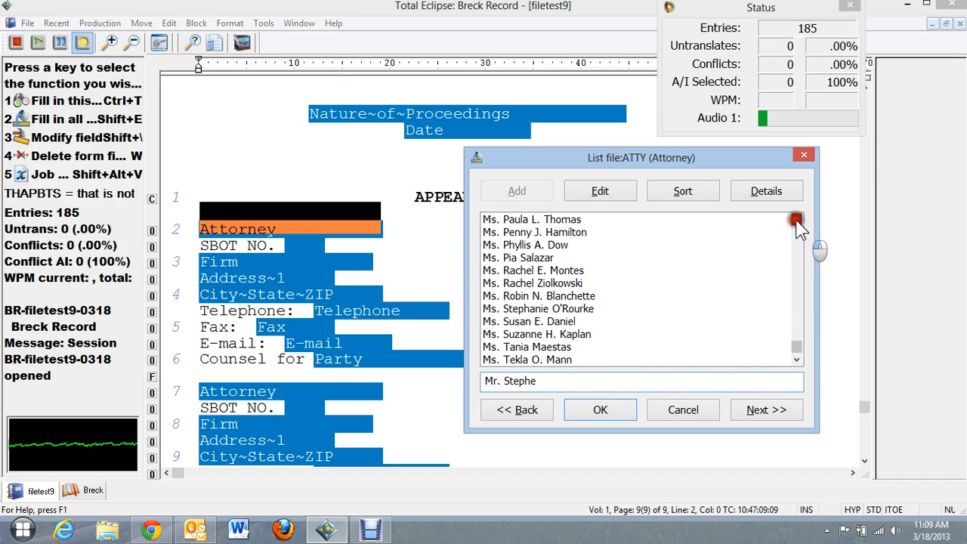
pyautogui.scroll(1, 682, 293)
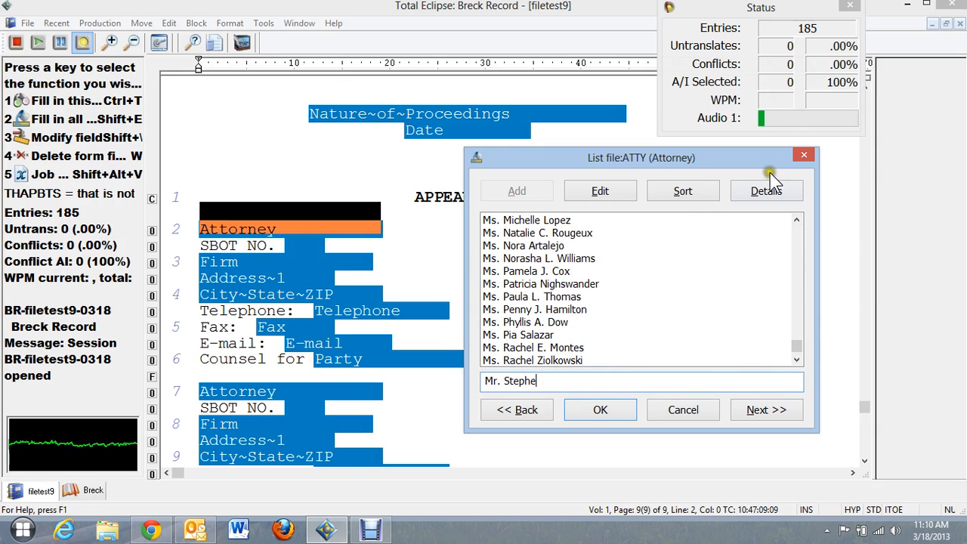
pyautogui.click(802, 156)
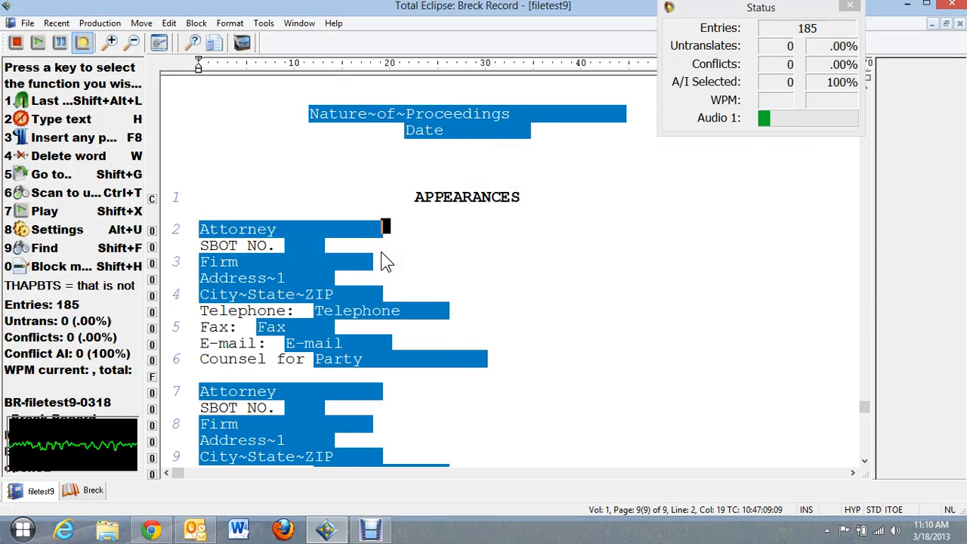
# Step: Check the last attorney entry in the ATTY list file by editing it from the Attorney field's list, and close the file
pyautogui.press('Left')
pyautogui.hotkey('ctrl', 't')
pyautogui.click(539, 226)
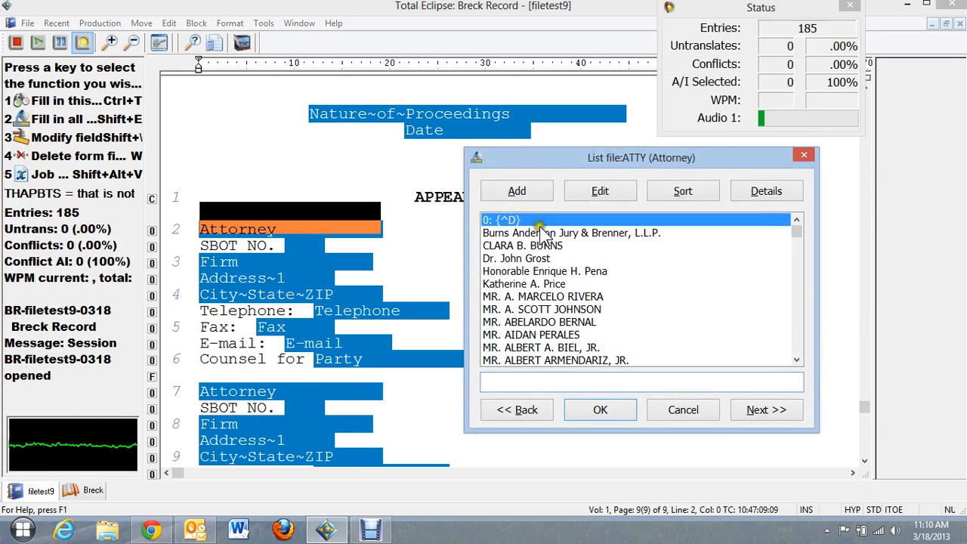
pyautogui.click(606, 188)
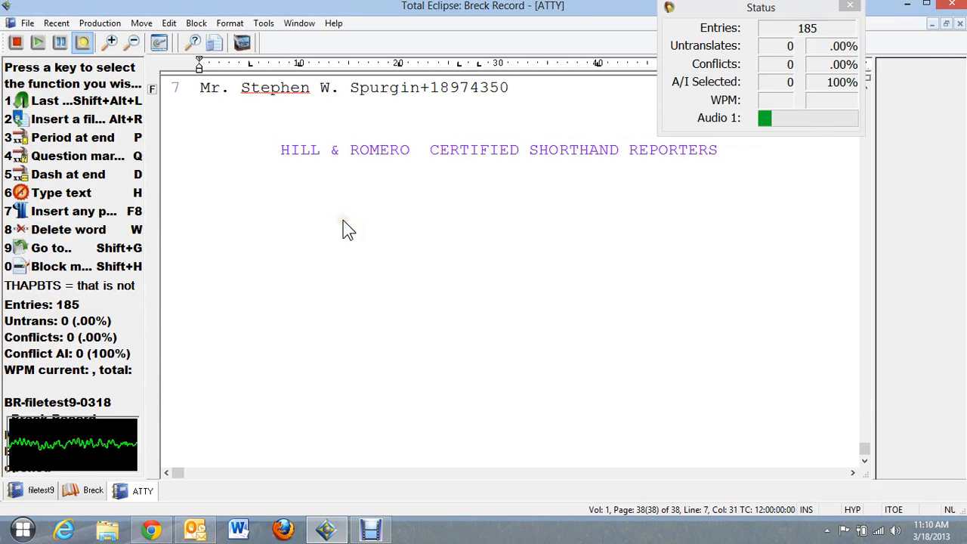
pyautogui.hotkey('ctrl', 'F4')
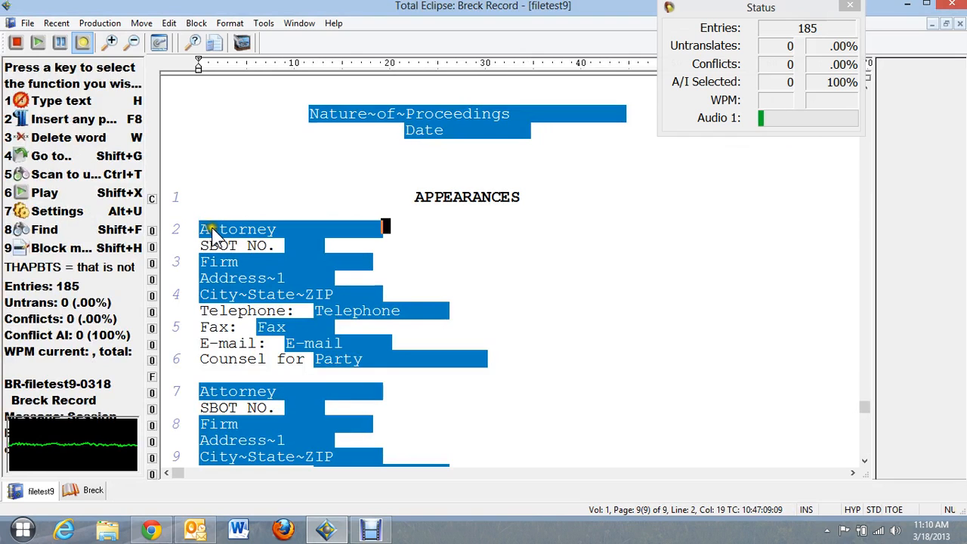
# Step: Fill in the first Attorney field and its SBOT number by picking the ATTY file's last-entered attorney from the list
pyautogui.click(209, 227)
pyautogui.hotkey('ctrl', 't')
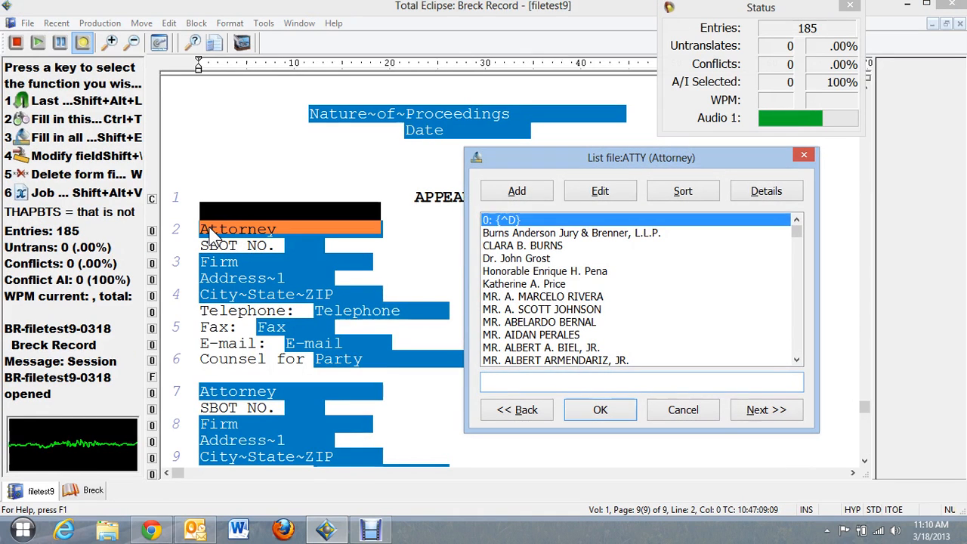
pyautogui.write('Mr. Stephen')
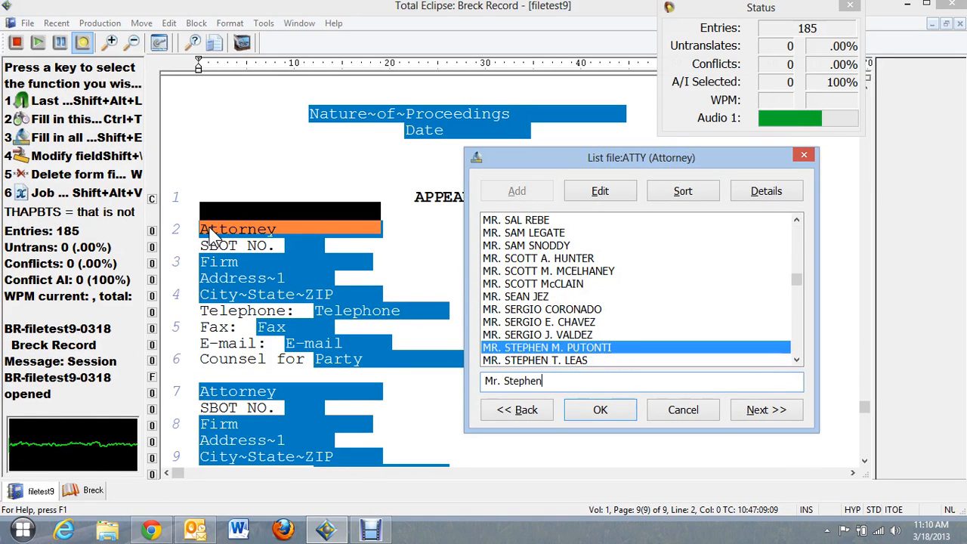
pyautogui.write(' W.')
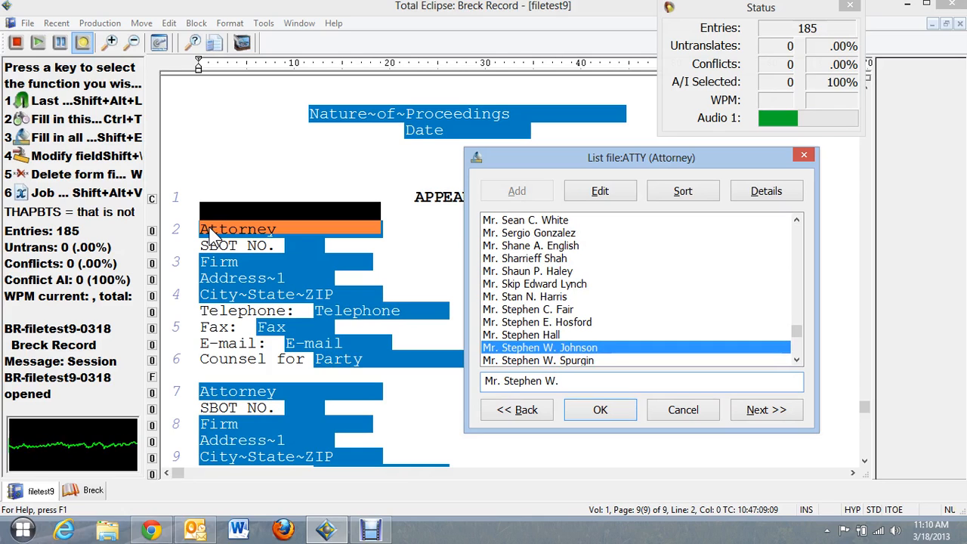
pyautogui.press('Down')
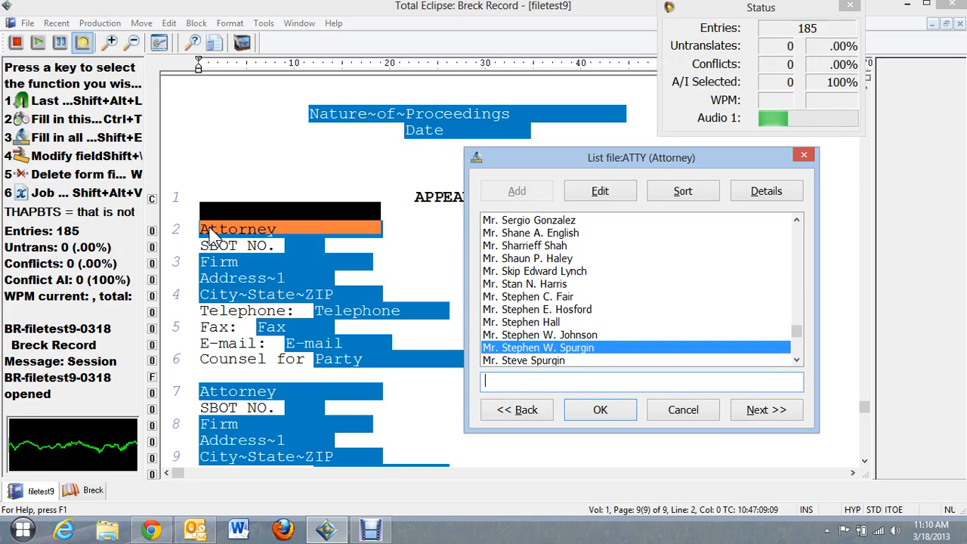
pyautogui.press('Return')
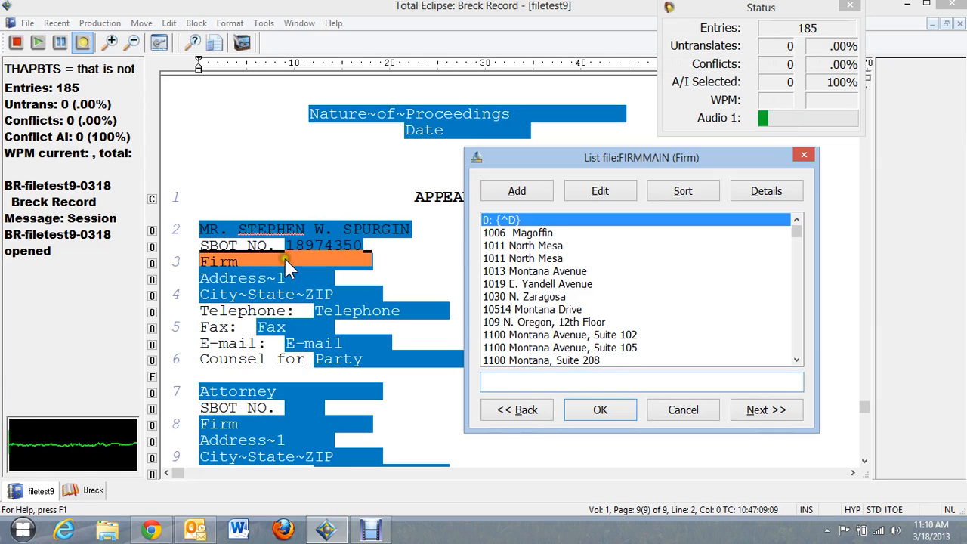
# Step: Look through the addresses and firm names in the FIRMMAIN list offered for the first Firm field
pyautogui.click(535, 297)
pyautogui.scroll(-4, 556, 298)
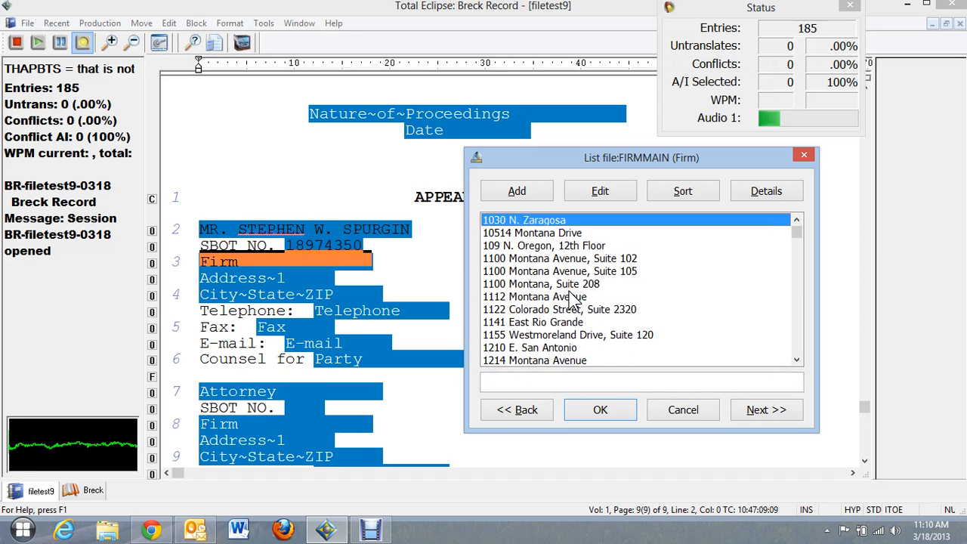
pyautogui.scroll(-10, 567, 297)
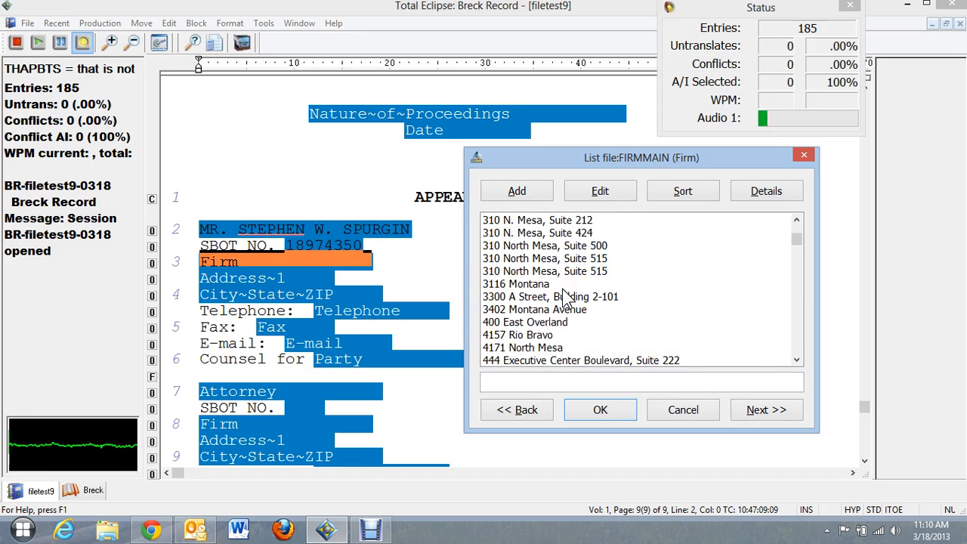
pyautogui.scroll(-12, 562, 294)
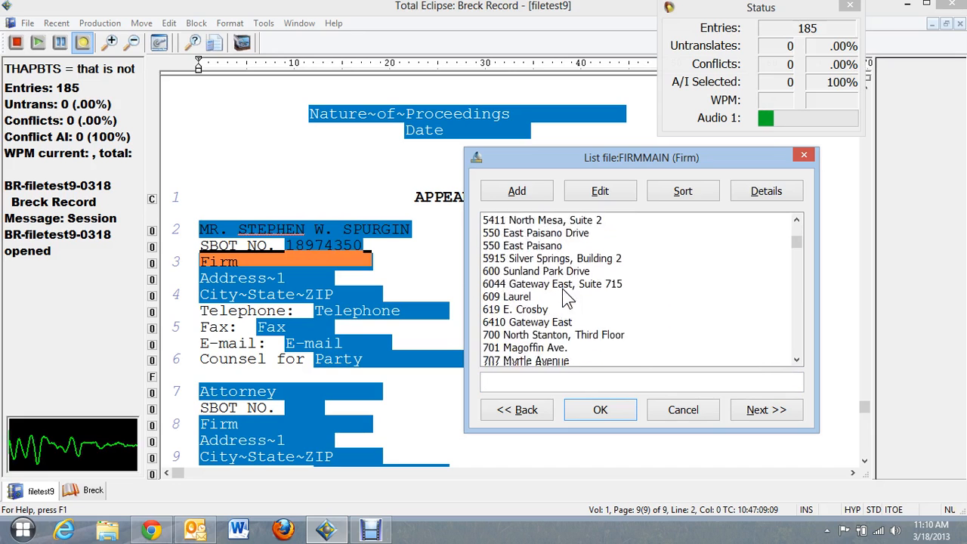
pyautogui.scroll(-12, 567, 296)
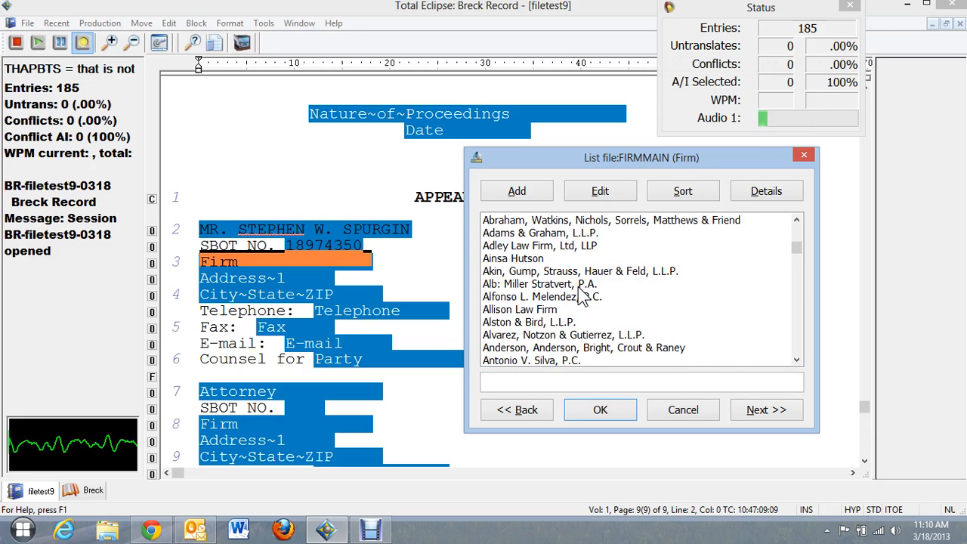
pyautogui.scroll(-12, 584, 296)
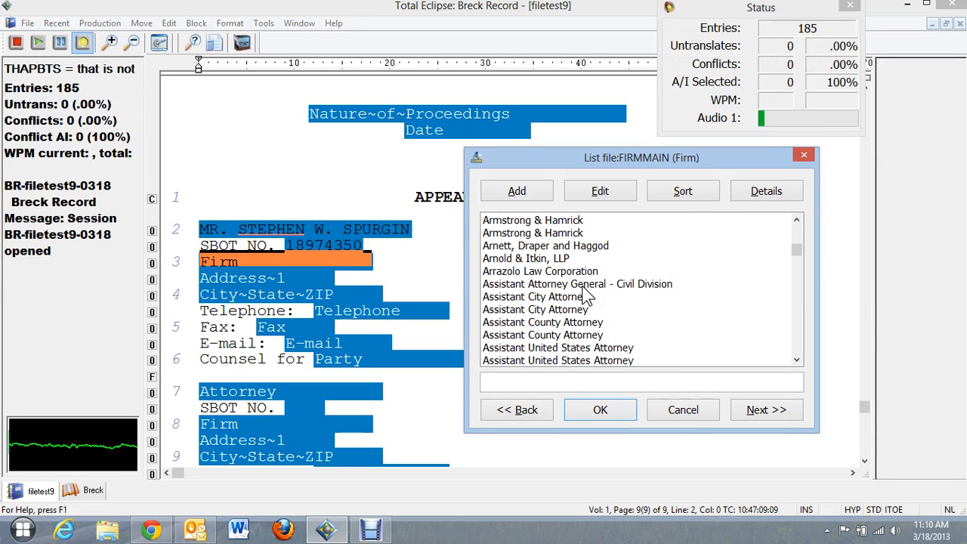
pyautogui.scroll(-12, 549, 303)
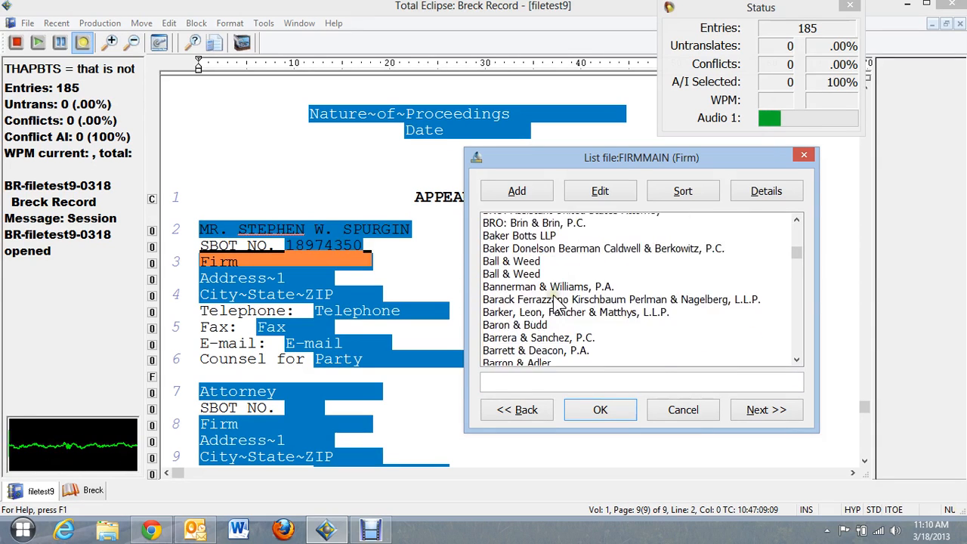
pyautogui.scroll(-12, 544, 304)
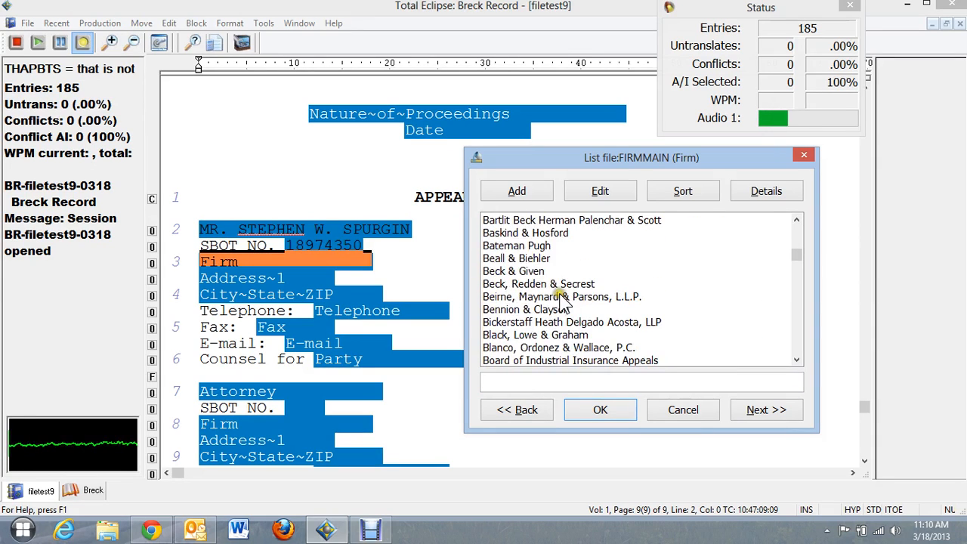
pyautogui.scroll(-3, 559, 302)
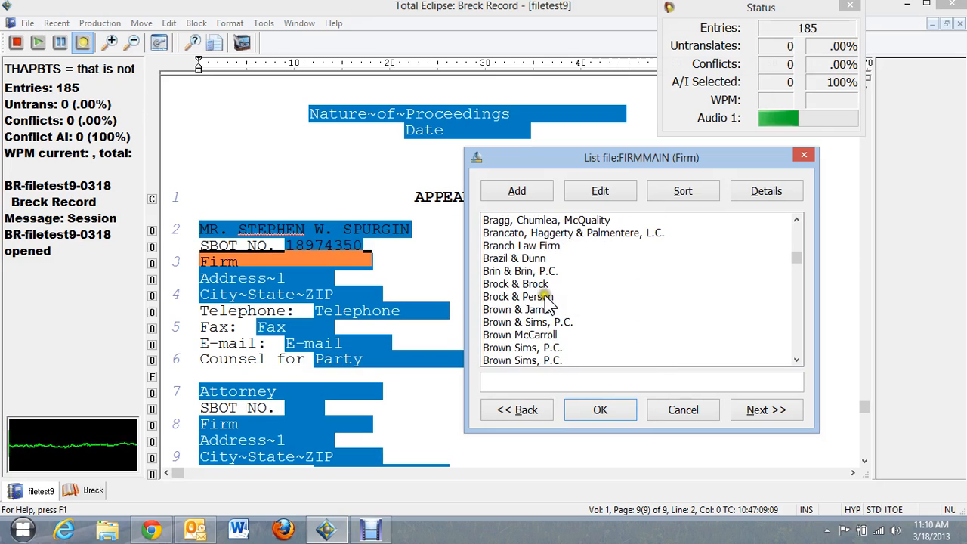
pyautogui.scroll(-4, 550, 303)
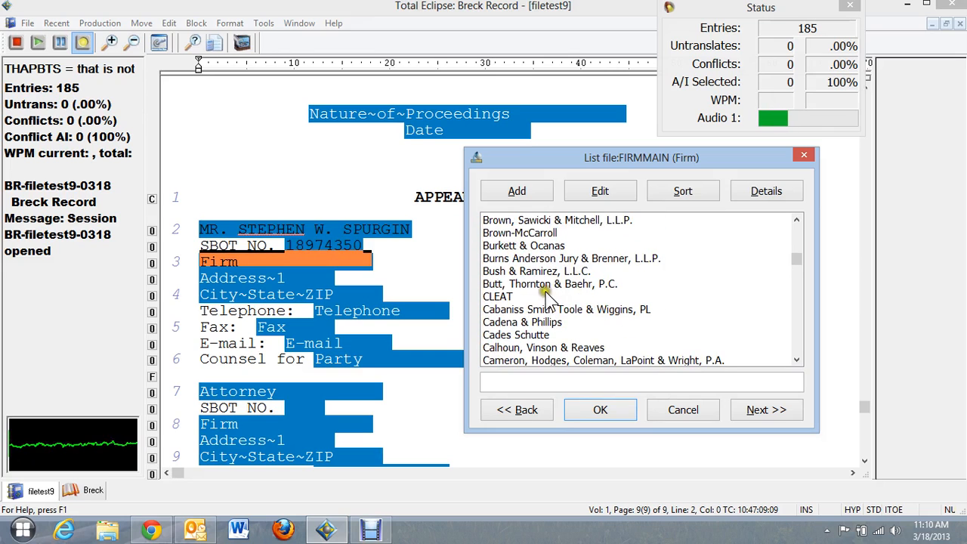
pyautogui.scroll(-5, 548, 300)
pyautogui.scroll(-2, 552, 300)
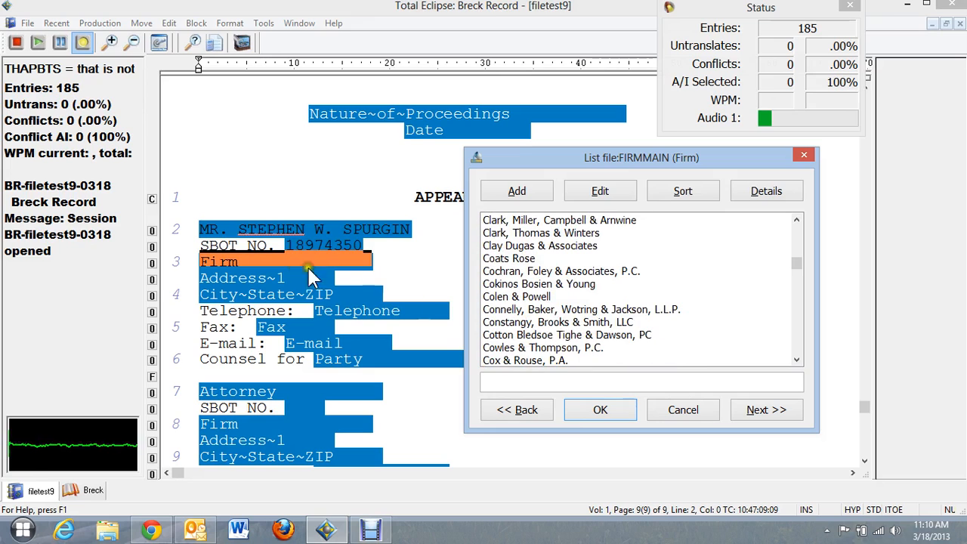
# Step: Open the FIRMMAIN list file for editing, examine how its last firm entry is laid out, and return to filetest9
pyautogui.click(598, 192)
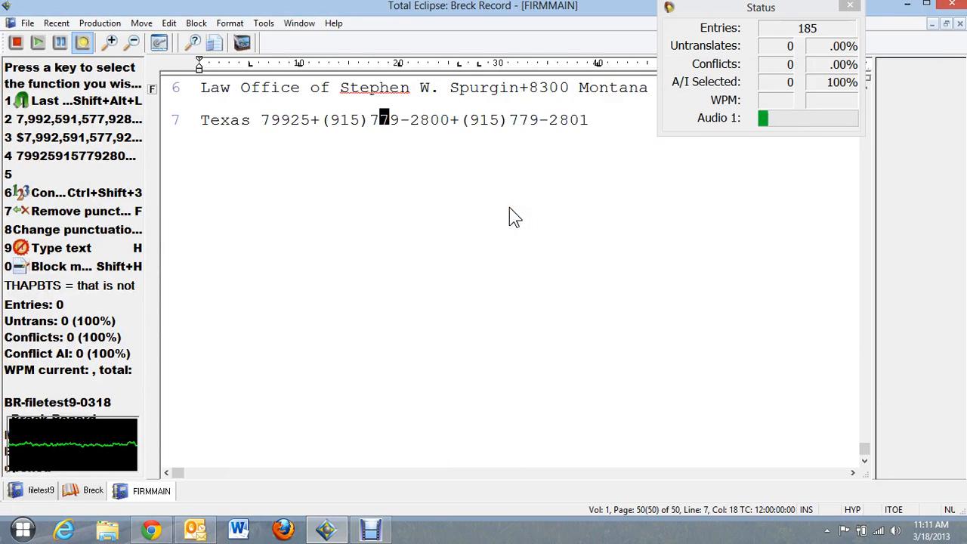
pyautogui.scroll(2, 509, 207)
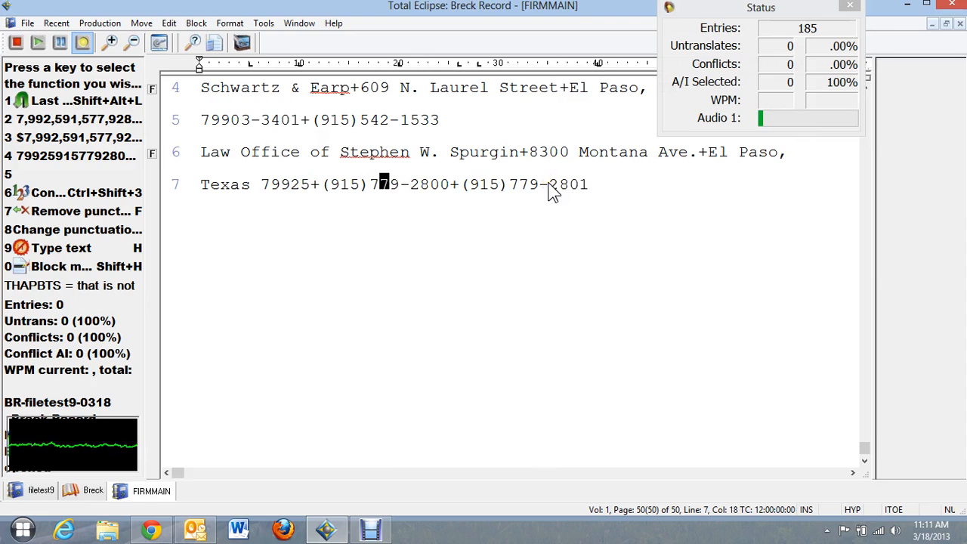
pyautogui.click(34, 496)
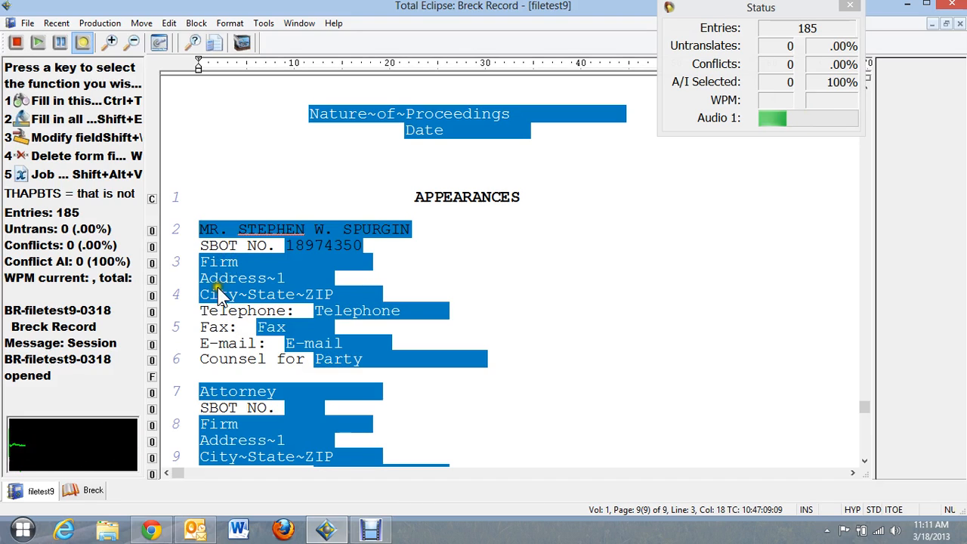
# Step: Start filling in the first Firm field again and find the attorney's firm in the list by searching for "Law Office of" plus the attorney's first name
pyautogui.click(202, 262)
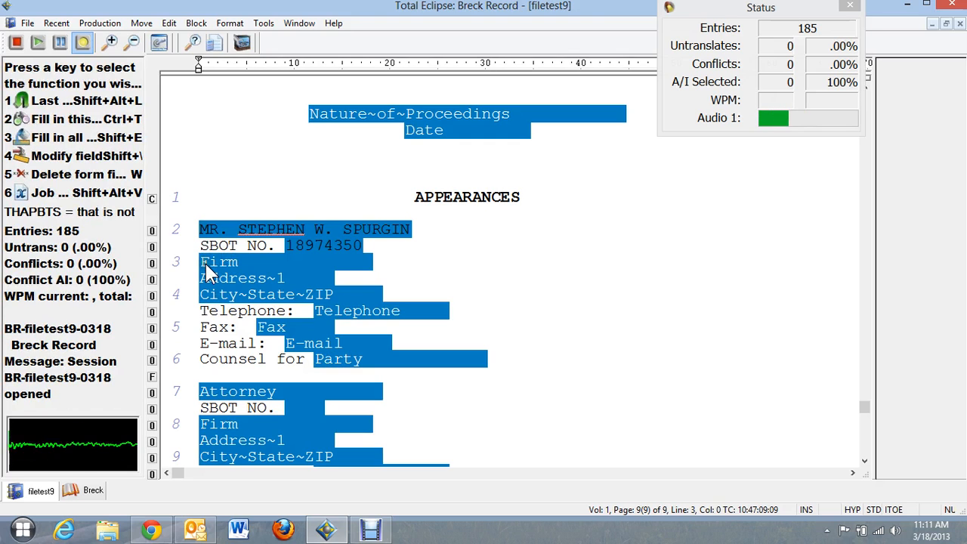
pyautogui.hotkey('ctrl', 't')
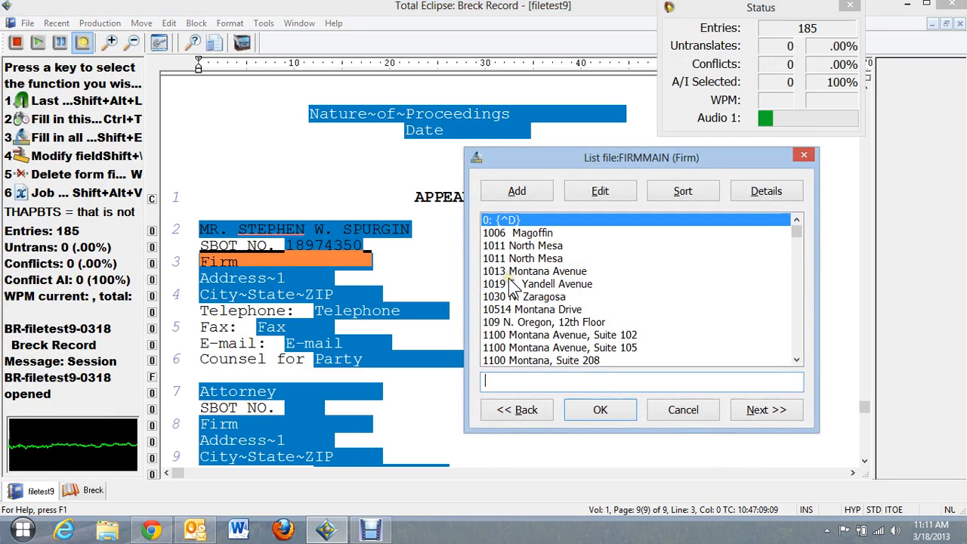
pyautogui.write('LAW')
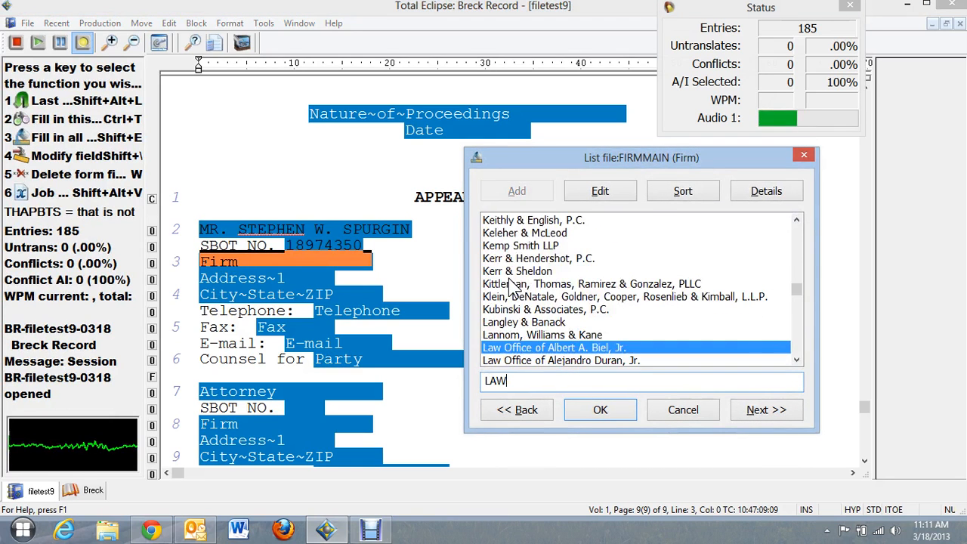
pyautogui.press('BackSpace')
pyautogui.write('AW')
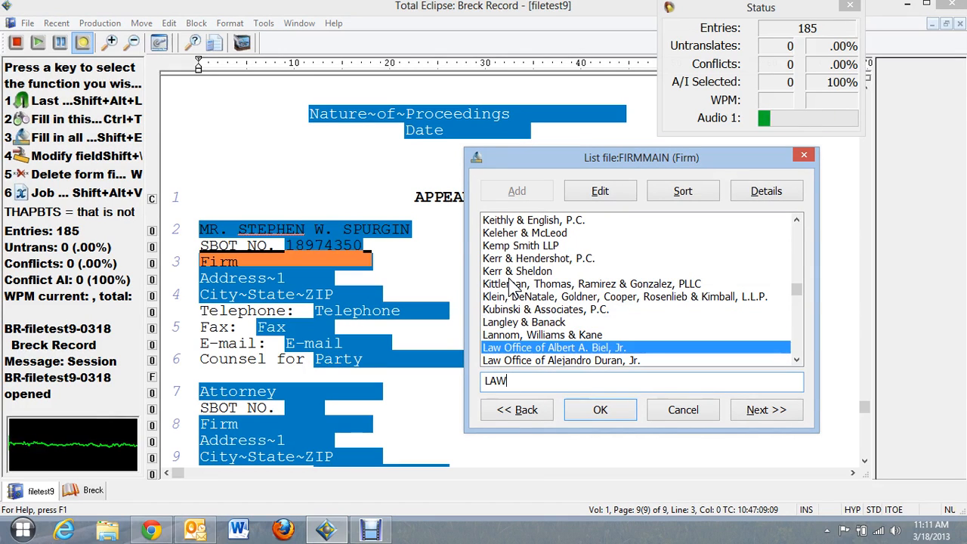
pyautogui.press('BackSpace')
pyautogui.press('BackSpace')
pyautogui.write('aw O')
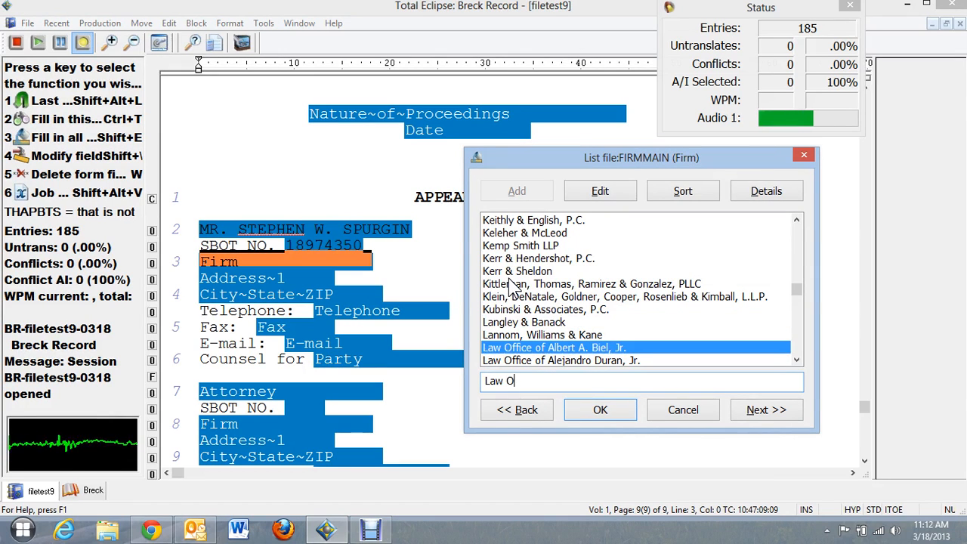
pyautogui.write('ffice of Stephen')
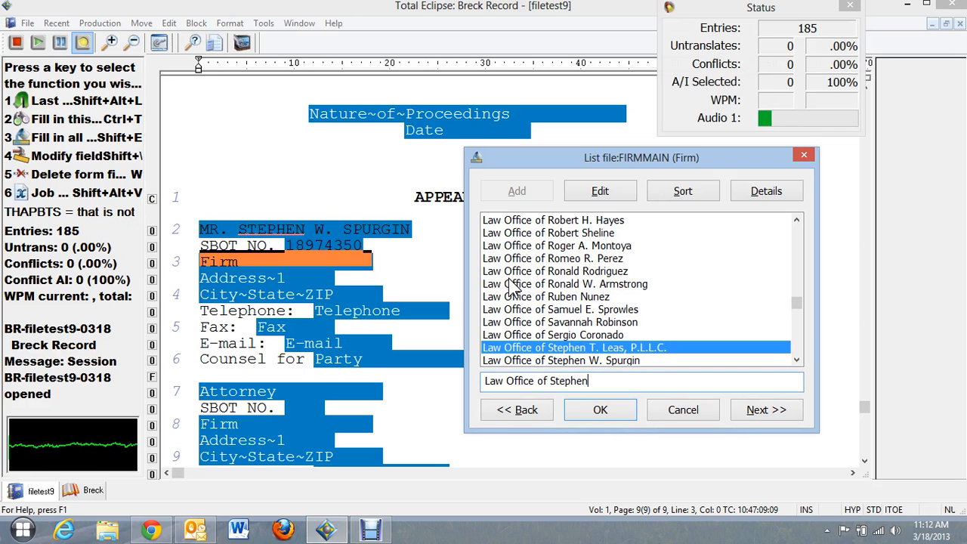
pyautogui.press('Down')
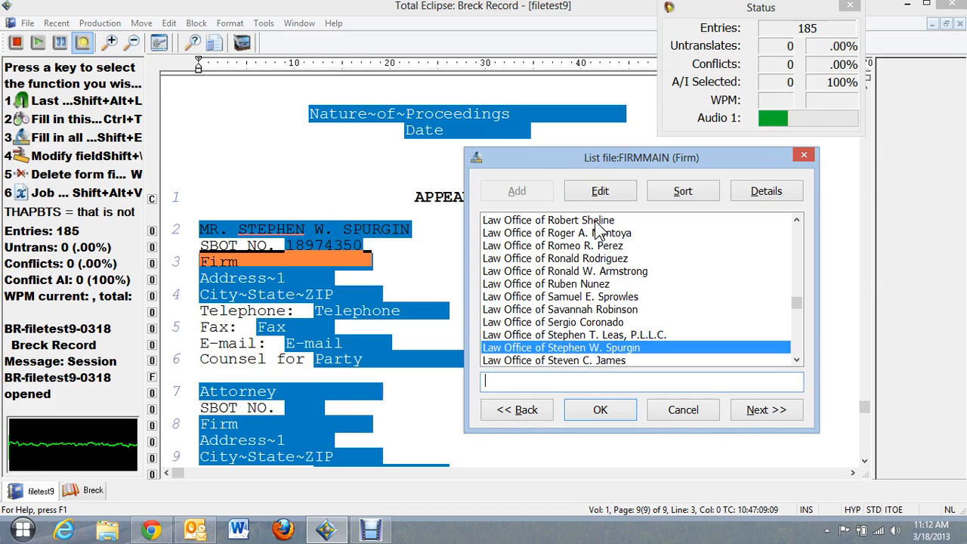
# Step: Check the firm's name, address, telephone and fax entry at the end of the FIRMMAIN file, and return to filetest9 with the file left open
pyautogui.click(599, 190)
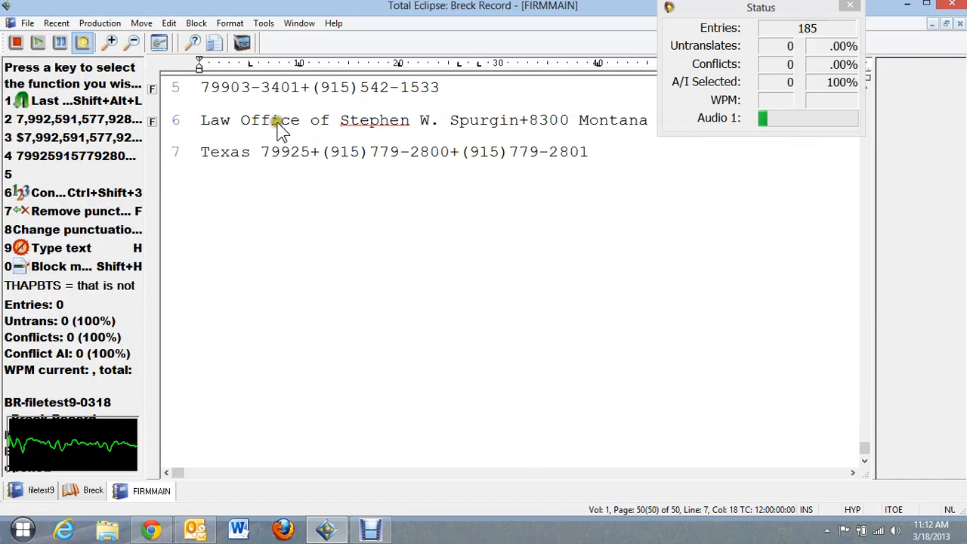
pyautogui.scroll(1, 570, 178)
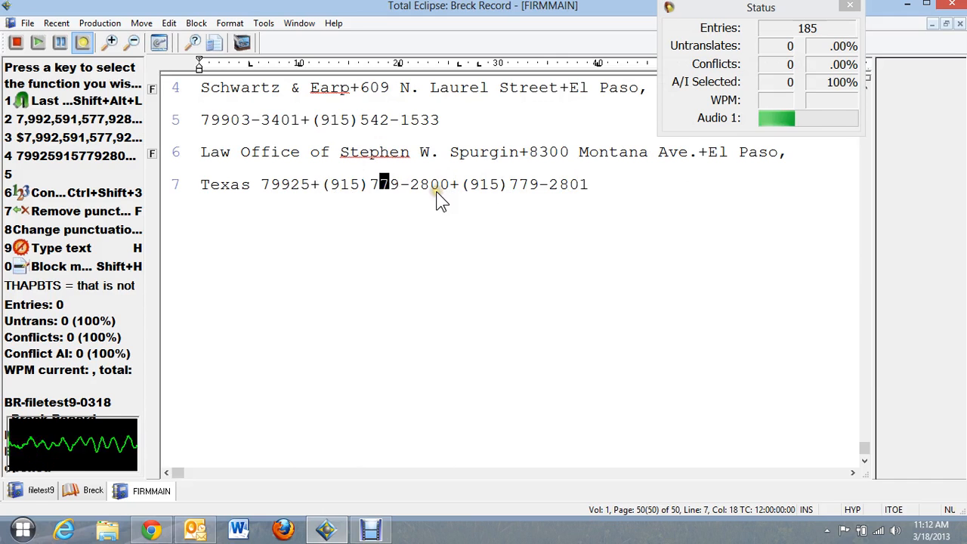
pyautogui.click(31, 487)
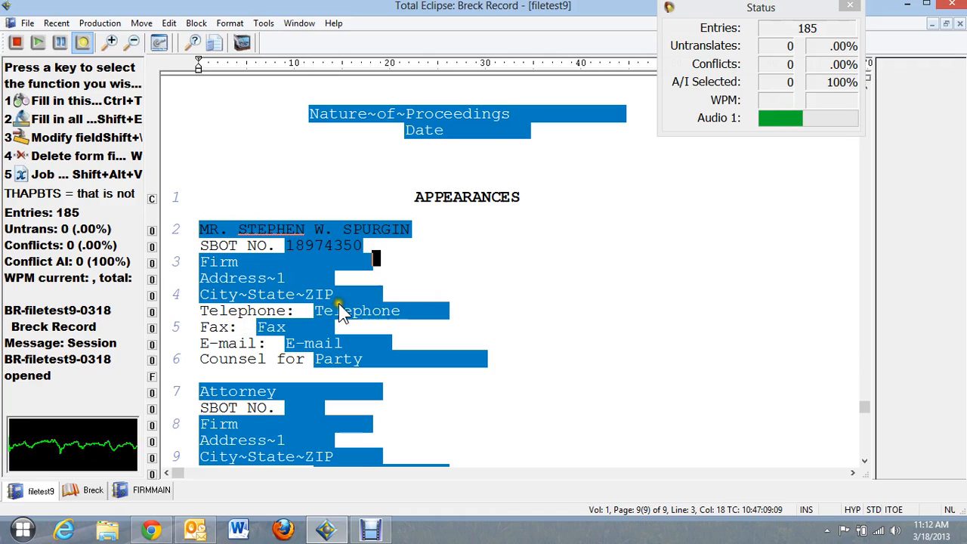
# Step: Fill in the first Firm, address, telephone and fax fields by picking the attorney's law office from the FIRMMAIN list, leaving the e-mail blank
pyautogui.click(209, 269)
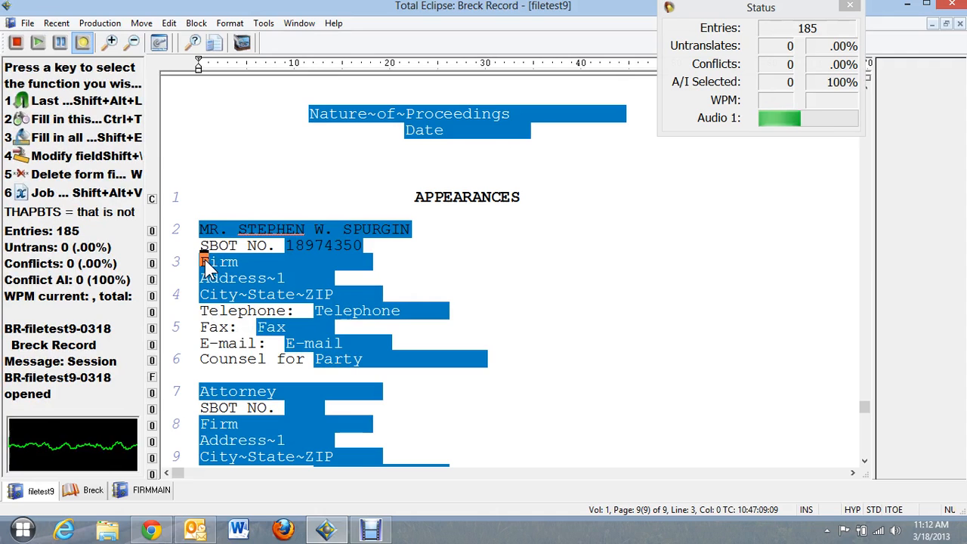
pyautogui.write('2Law')
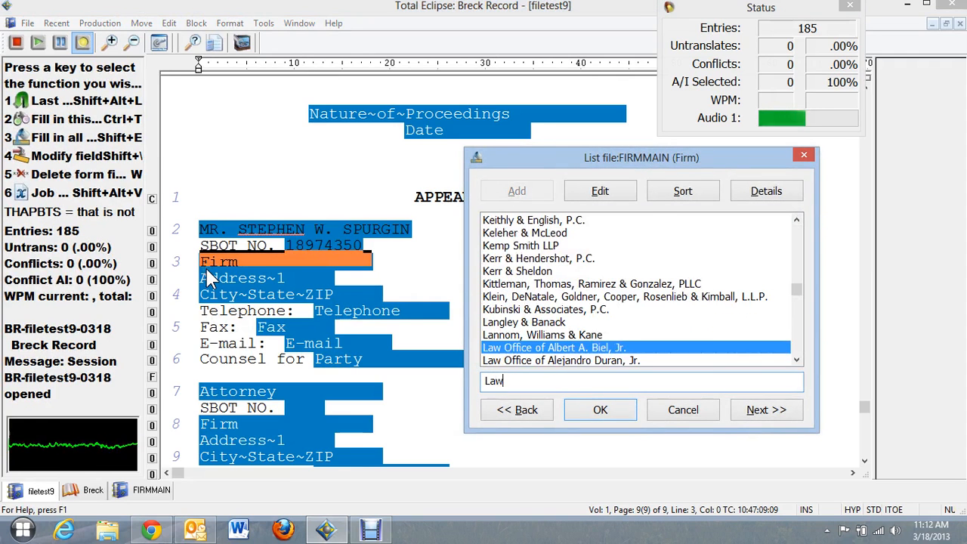
pyautogui.write(' Office of ')
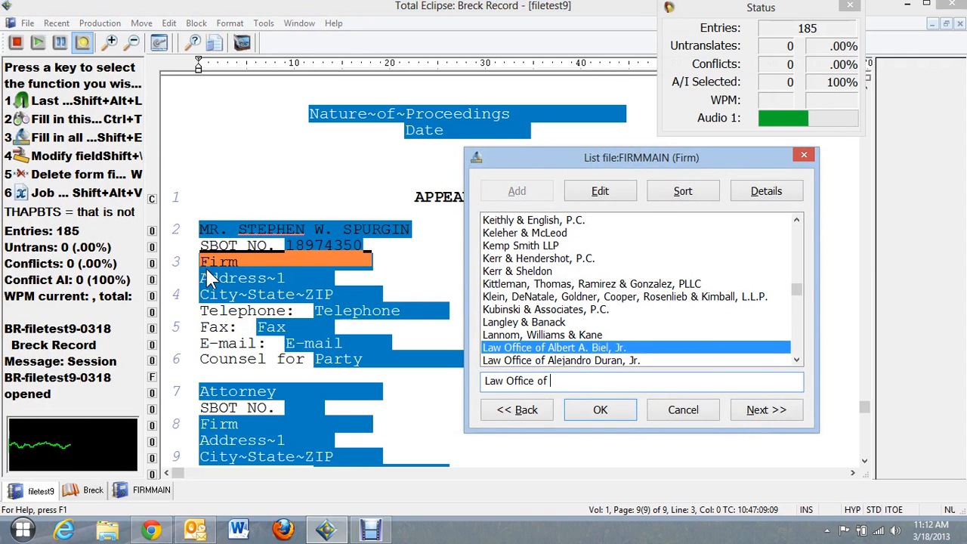
pyautogui.write('Stephen')
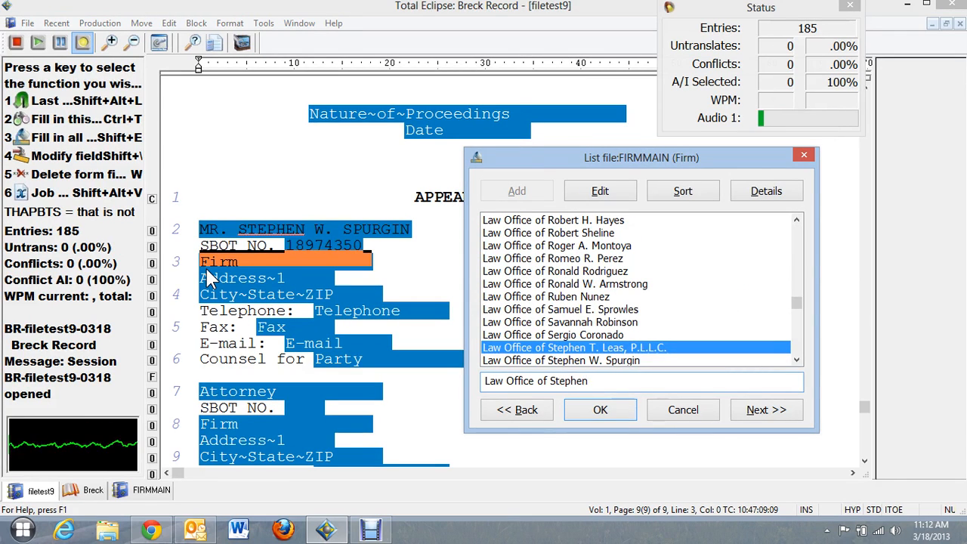
pyautogui.press('Down')
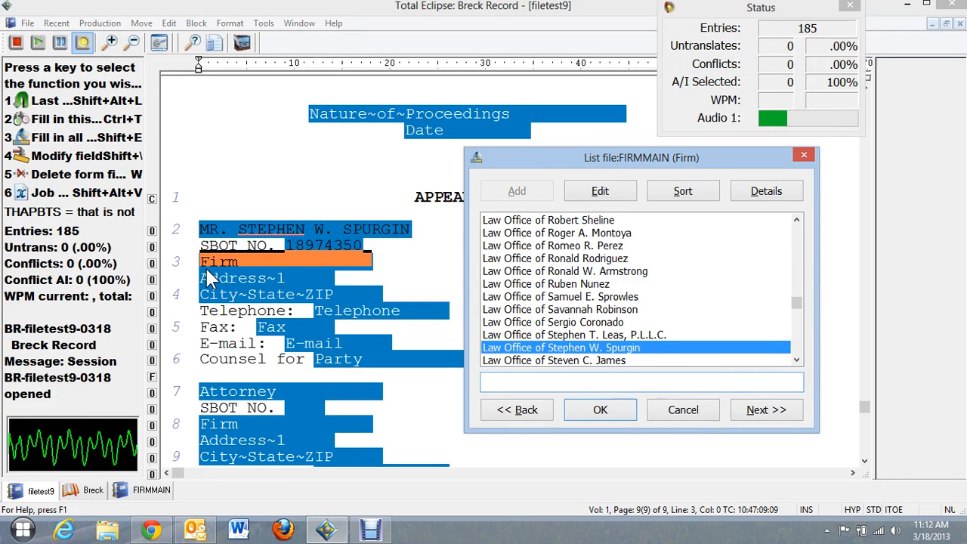
pyautogui.press('Return')
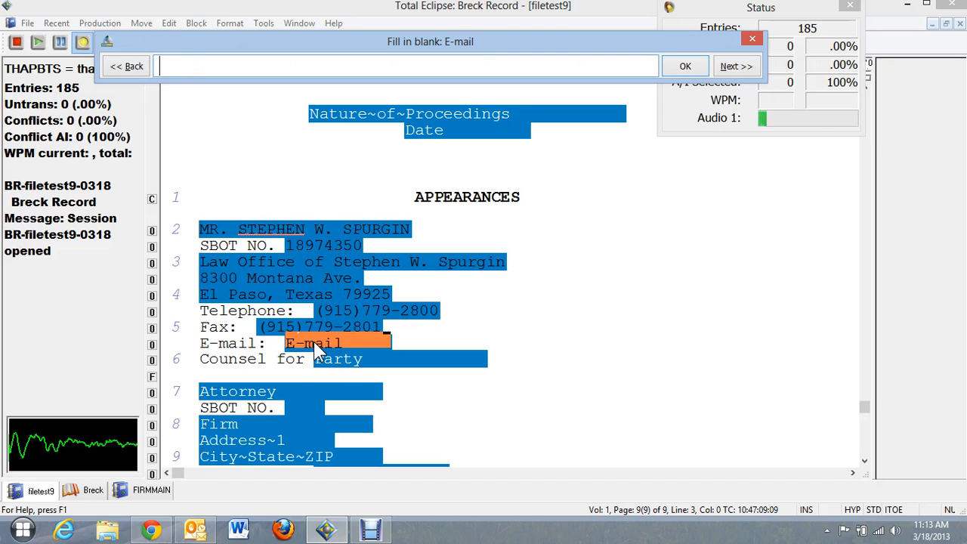
pyautogui.press('Escape')
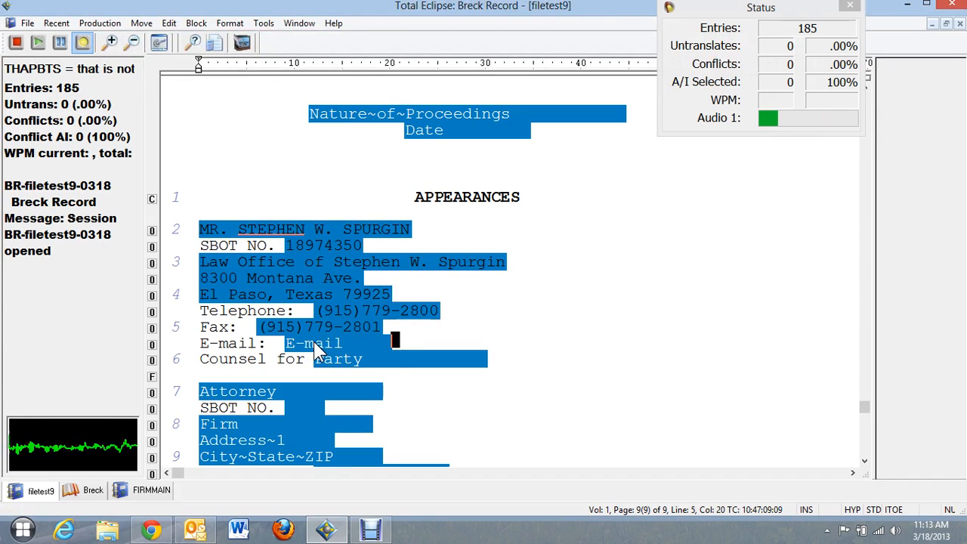
# Step: View the choices in the xParty list for the first Party field, and close the list without picking one
pyautogui.press('Down')
pyautogui.hotkey('ctrl', 'Left')
pyautogui.hotkey('ctrl', 'Left')
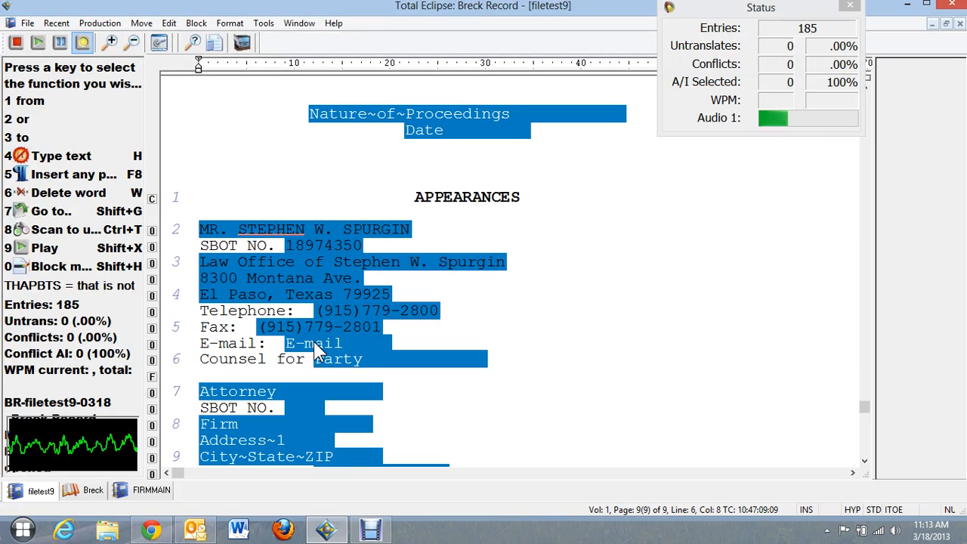
pyautogui.hotkey('ctrl', 'f')
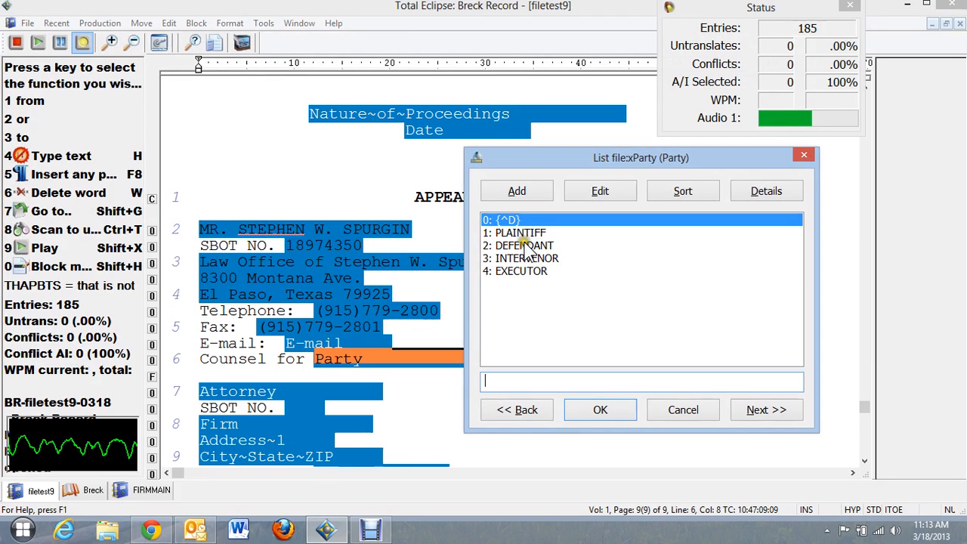
pyautogui.click(803, 158)
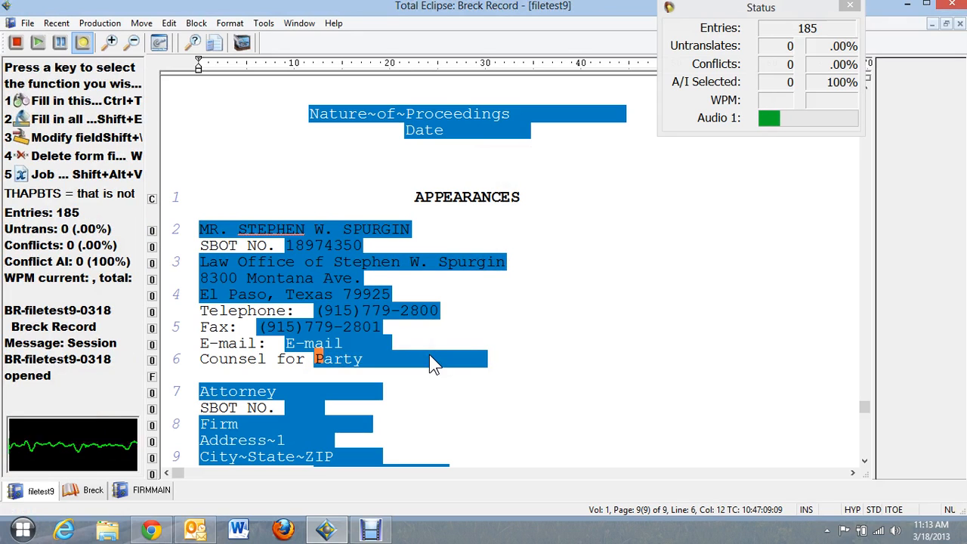
# Step: Review the field settings of the first Party field, including its prompt, last-field and xParty list file options
pyautogui.click(169, 24)
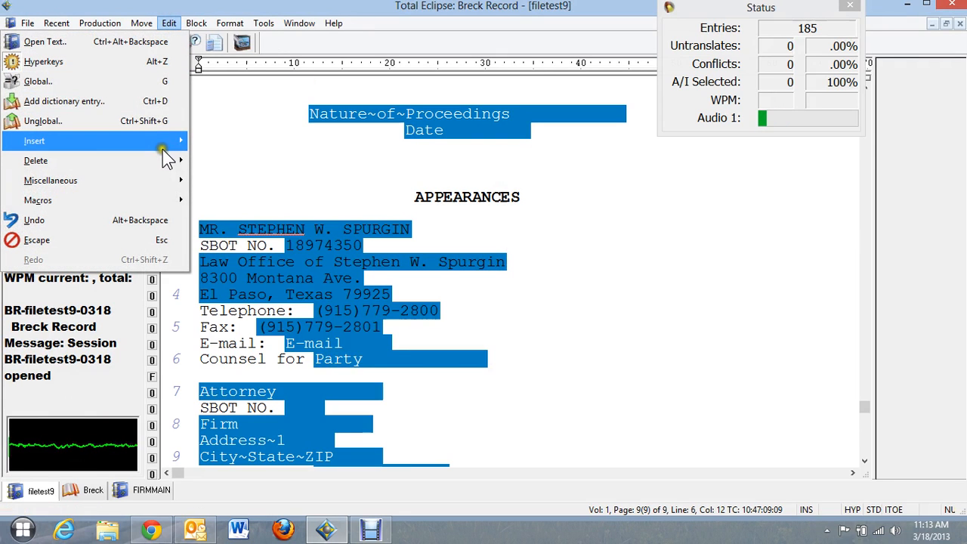
pyautogui.moveTo(163, 141)
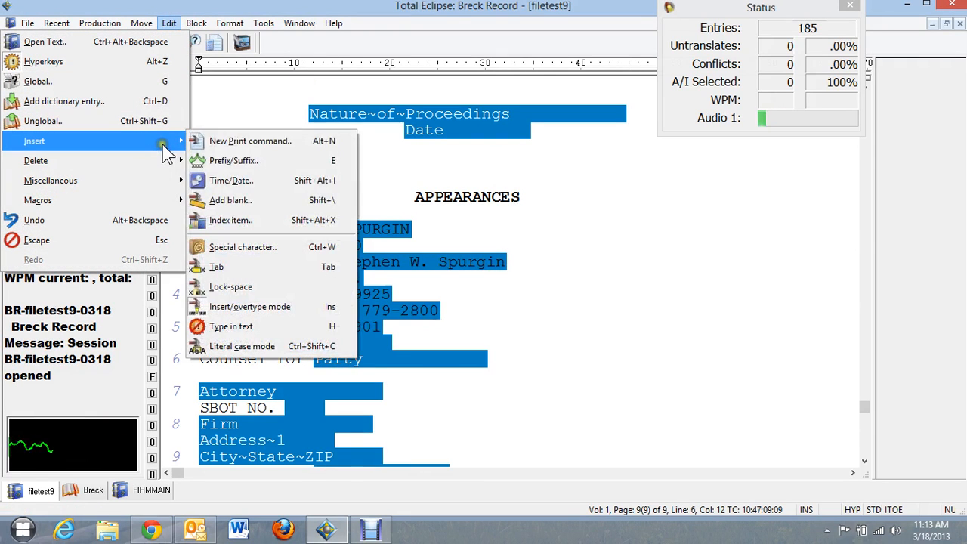
pyautogui.click(322, 200)
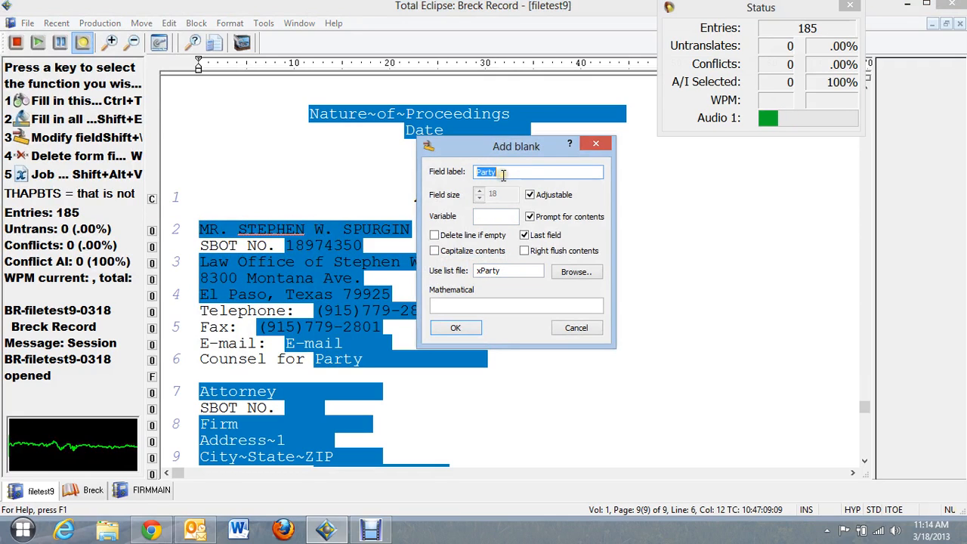
pyautogui.click(531, 217)
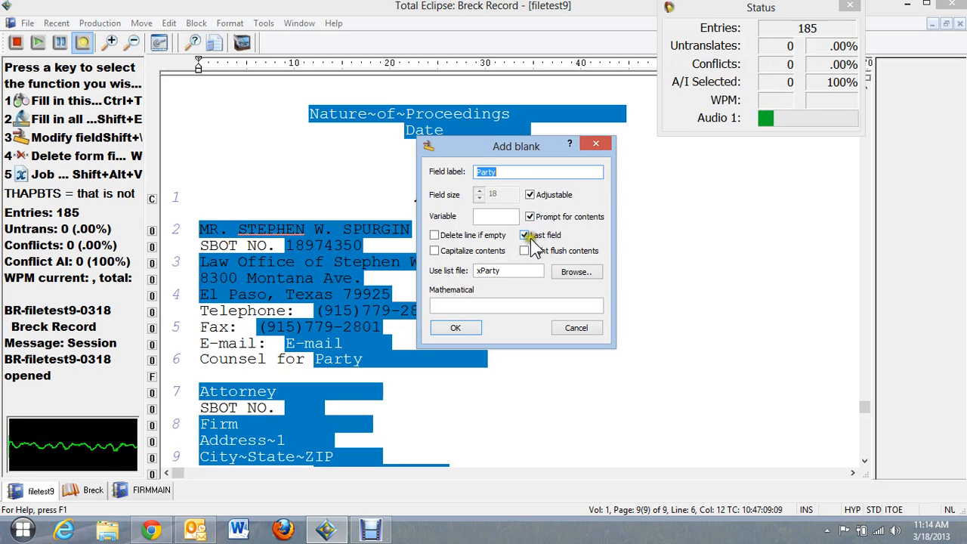
pyautogui.click(455, 327)
# Step: Start filling in the first Party field, enter APPLICANT as a custom party in the xParty list, and clear the entry
pyautogui.click(271, 360)
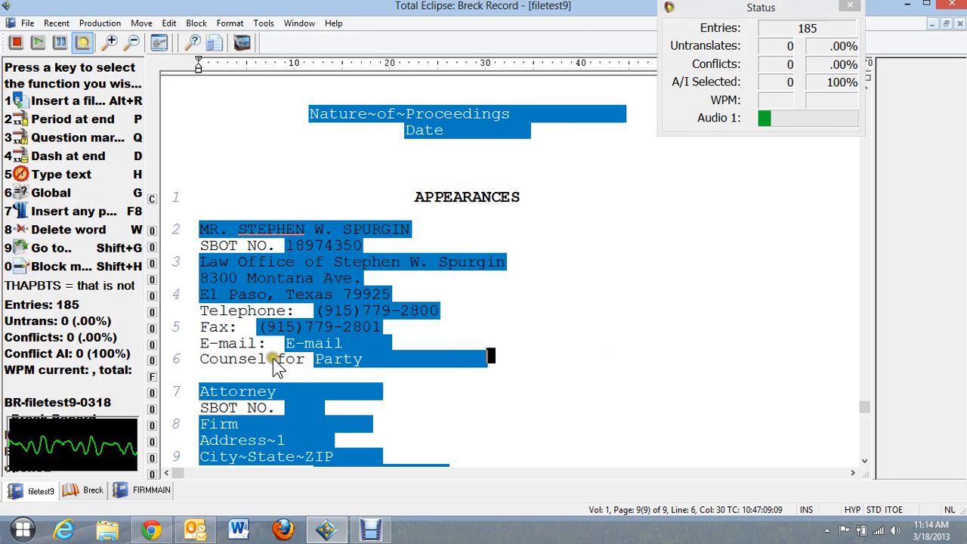
pyautogui.hotkey('ctrl', 'f')
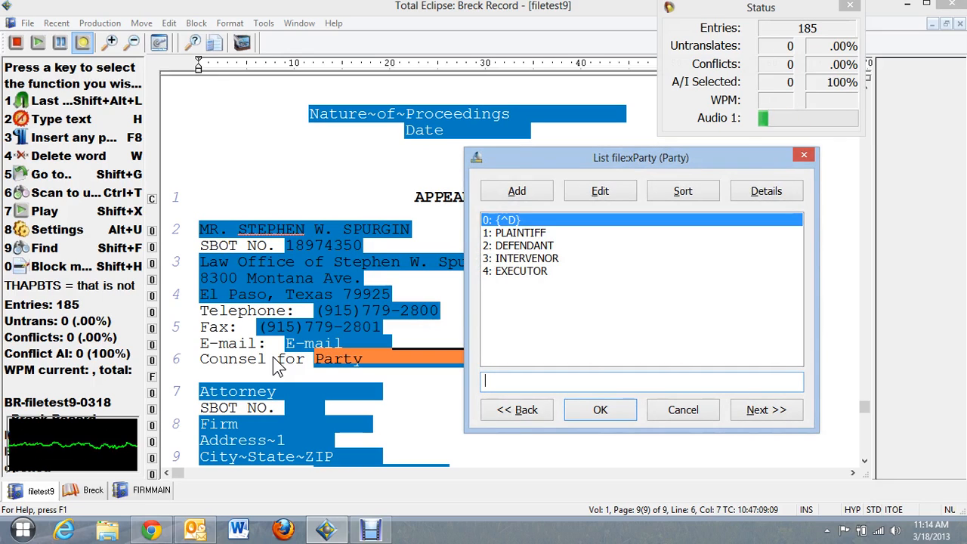
pyautogui.write('1')
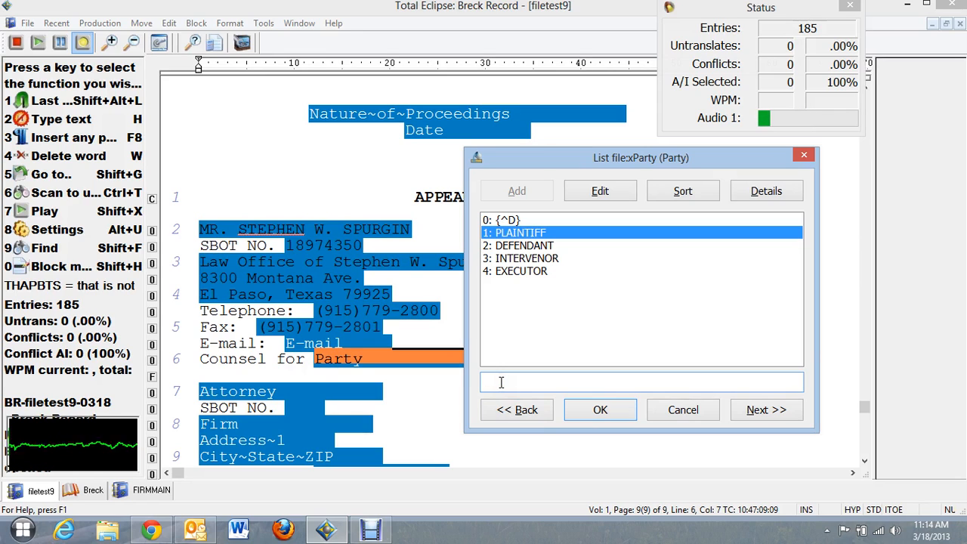
pyautogui.write('AP')
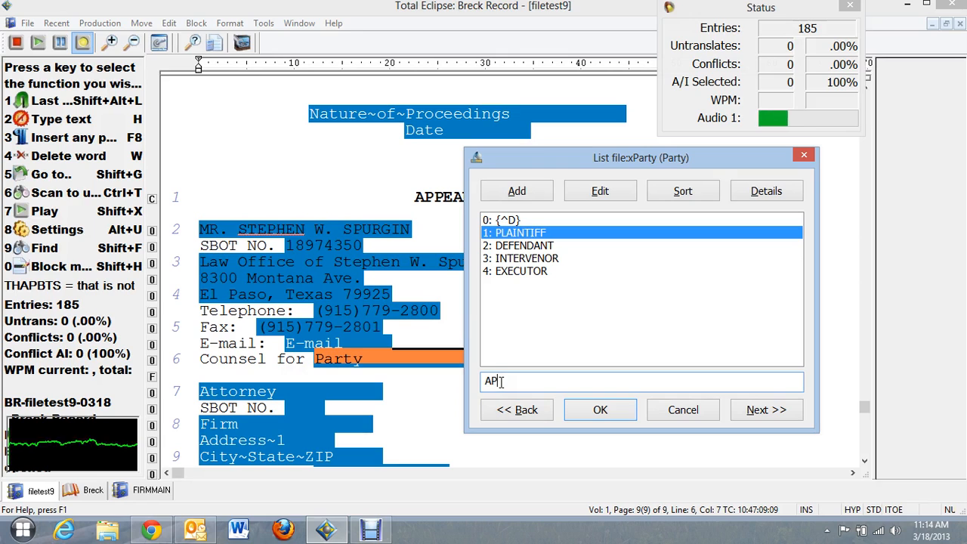
pyautogui.write('PLI')
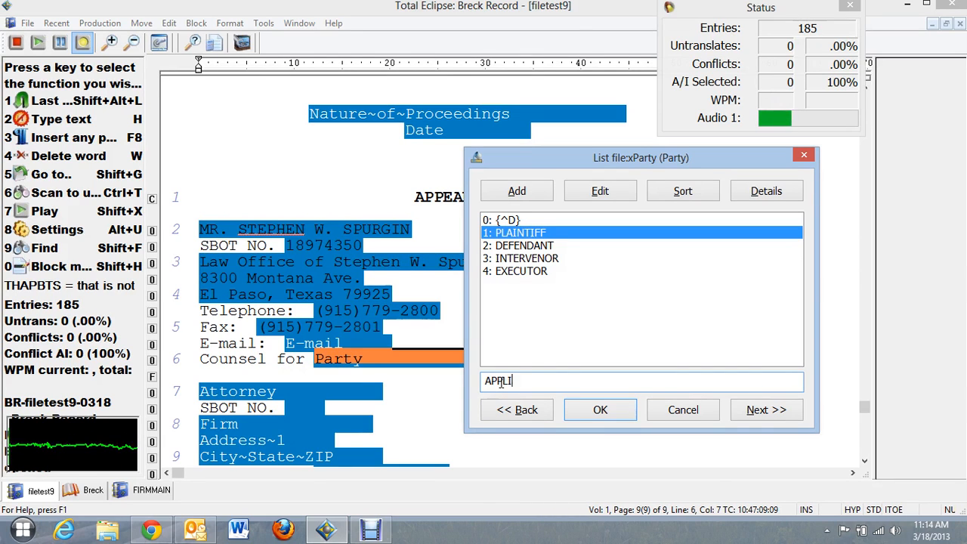
pyautogui.write('CANT')
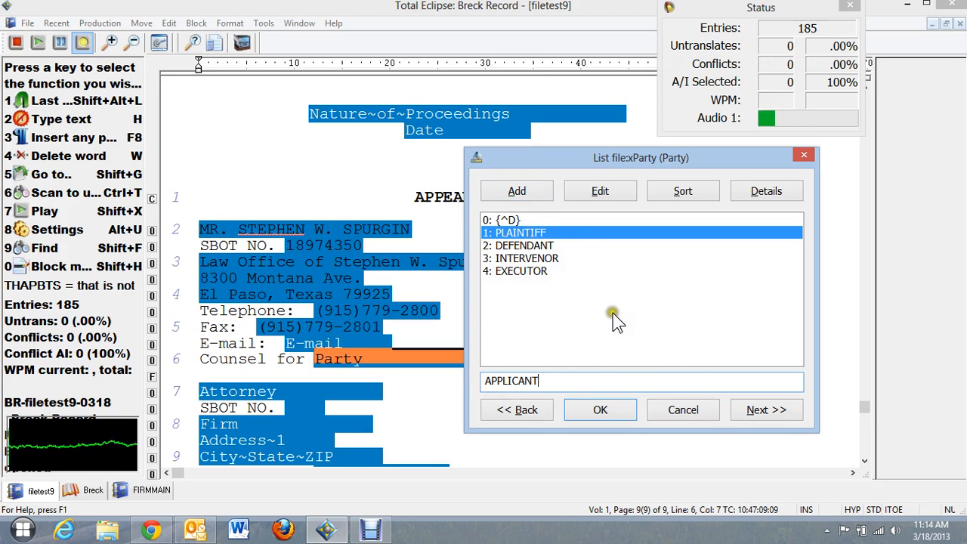
pyautogui.press('BackSpace')
pyautogui.press('BackSpace')
pyautogui.press('BackSpace')
pyautogui.press('BackSpace')
pyautogui.press('BackSpace')
pyautogui.press('BackSpace')
pyautogui.press('BackSpace')
pyautogui.press('BackSpace')
pyautogui.press('BackSpace')
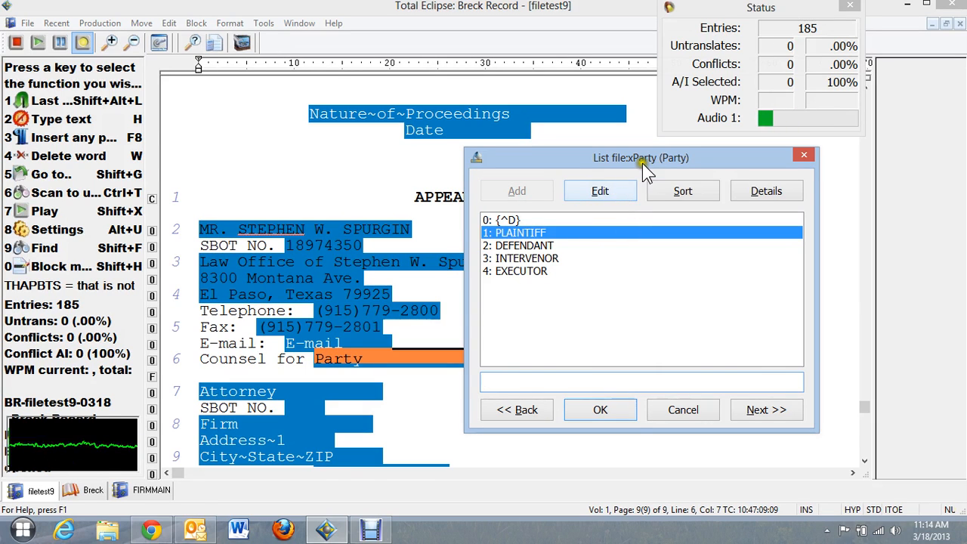
# Step: Open the xParty list file for editing, check how its numbered entries are written, and close it
pyautogui.click(616, 192)
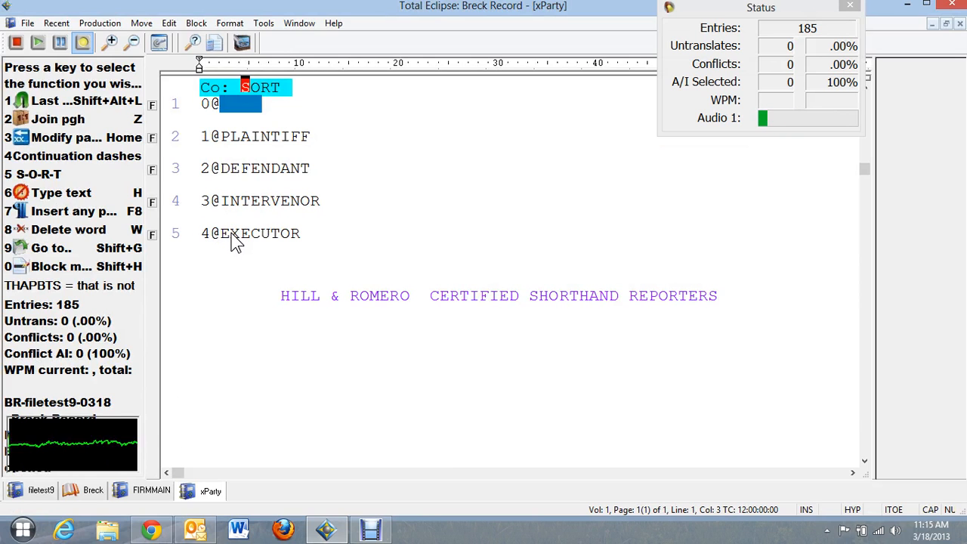
pyautogui.hotkey('ctrl', 'F4')
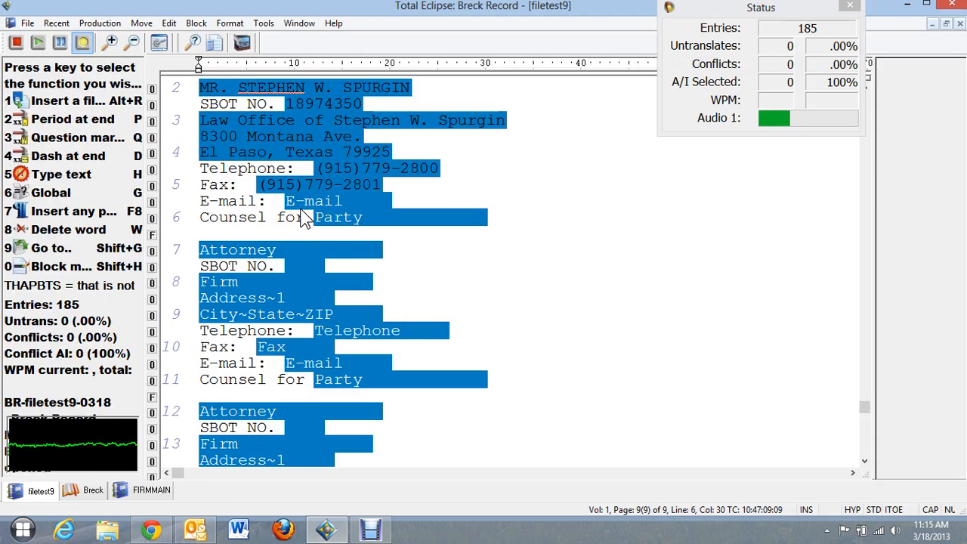
# Step: Add the entry 5@RESPONDENT to the xParty list and fill the first Party field with RESPONDENT
pyautogui.press('Left')
pyautogui.hotkey('ctrl', 't')
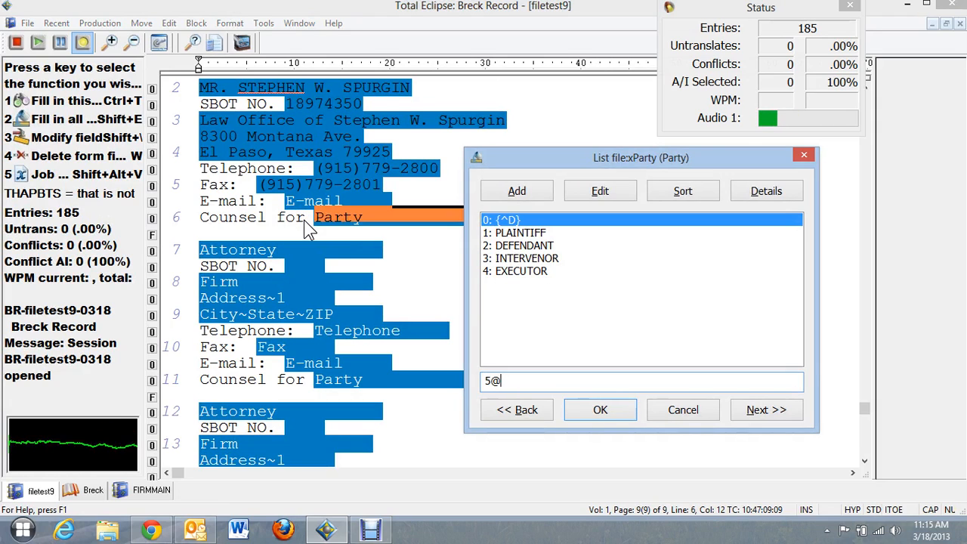
pyautogui.write('5@')
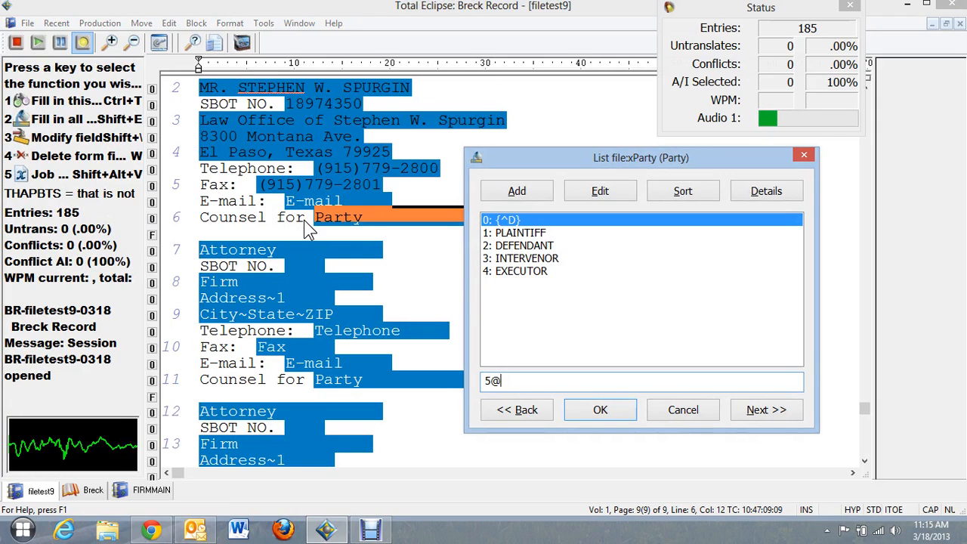
pyautogui.write('RESPONDENT')
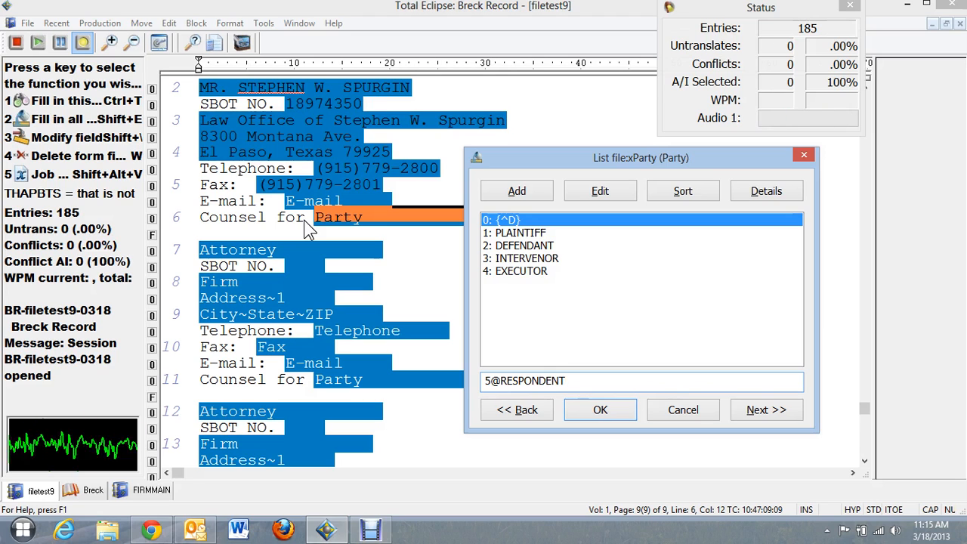
pyautogui.click(519, 195)
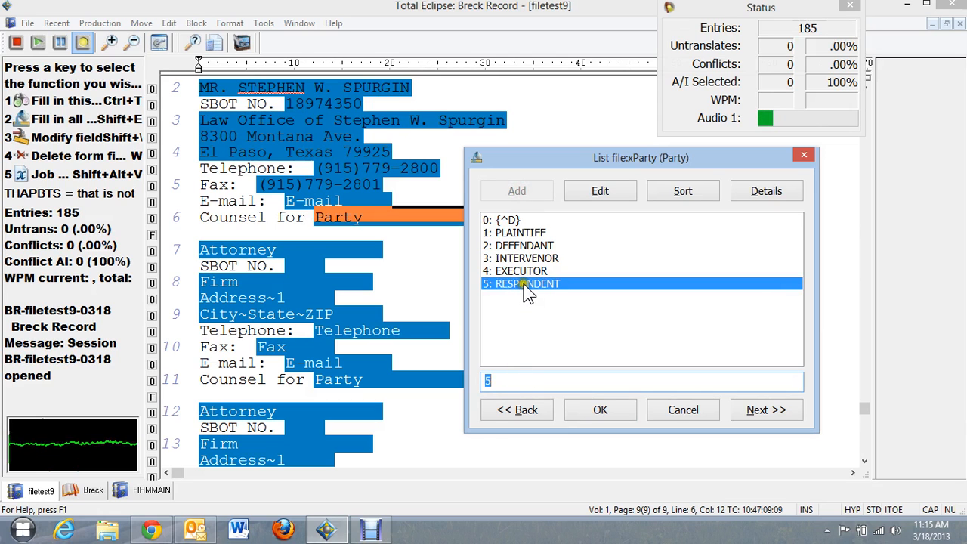
pyautogui.click(599, 411)
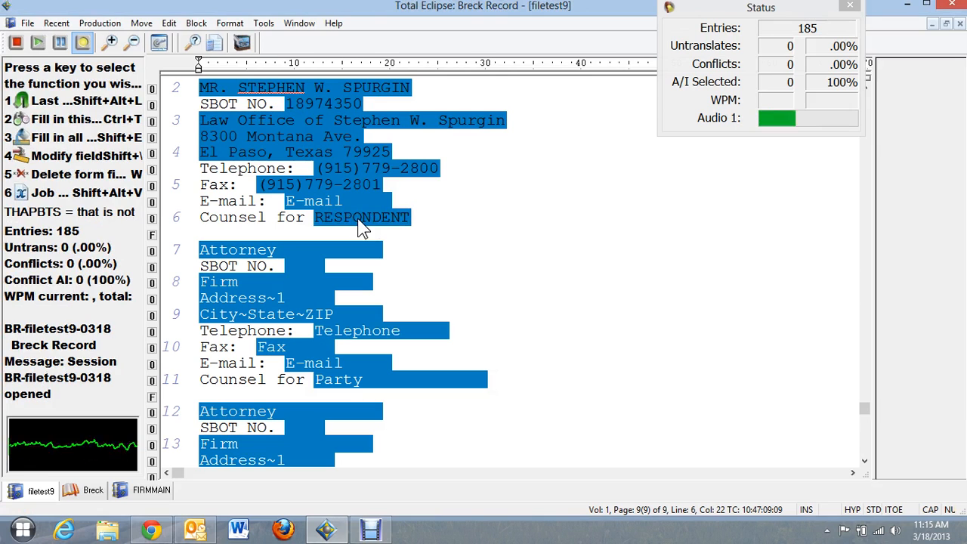
# Step: Fill in the second Party field, on line 11, with PLAINTIFF from the xParty list
pyautogui.press('Down')
pyautogui.press('Down')
pyautogui.press('Down')
pyautogui.press('Down')
pyautogui.press('Down')
pyautogui.press('Down')
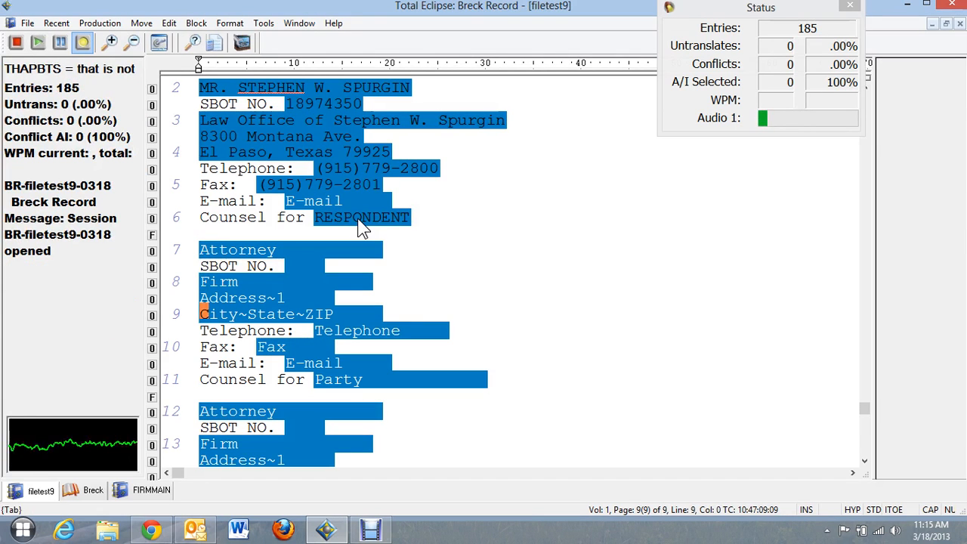
pyautogui.press('Down')
pyautogui.press('Down')
pyautogui.press('Down')
pyautogui.press('Down')
pyautogui.hotkey('ctrl', 'Right')
pyautogui.hotkey('ctrl', 'Right')
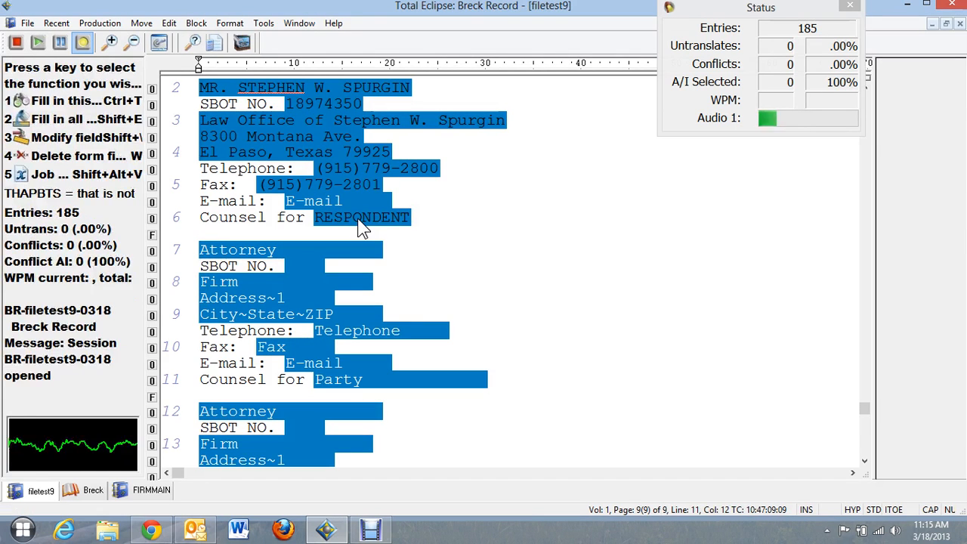
pyautogui.press('1')
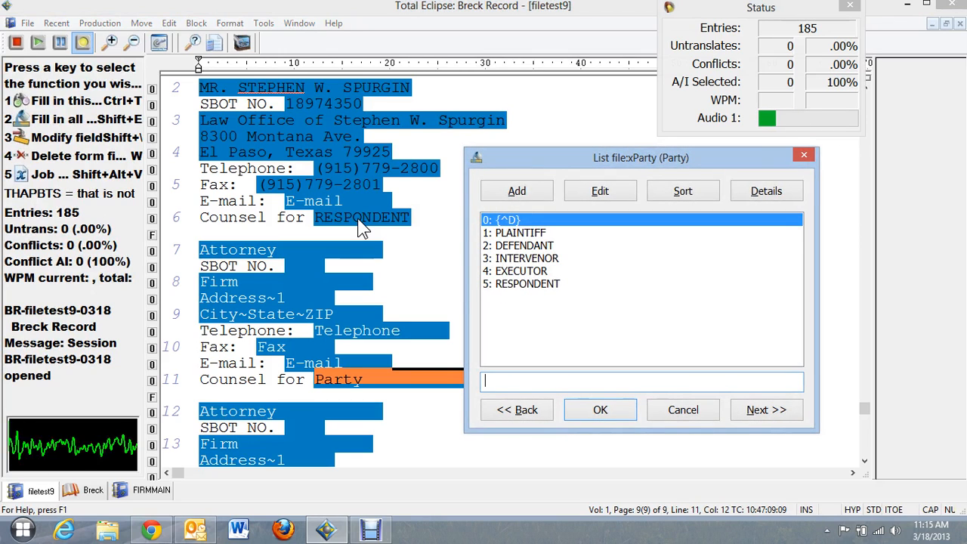
pyautogui.write('1')
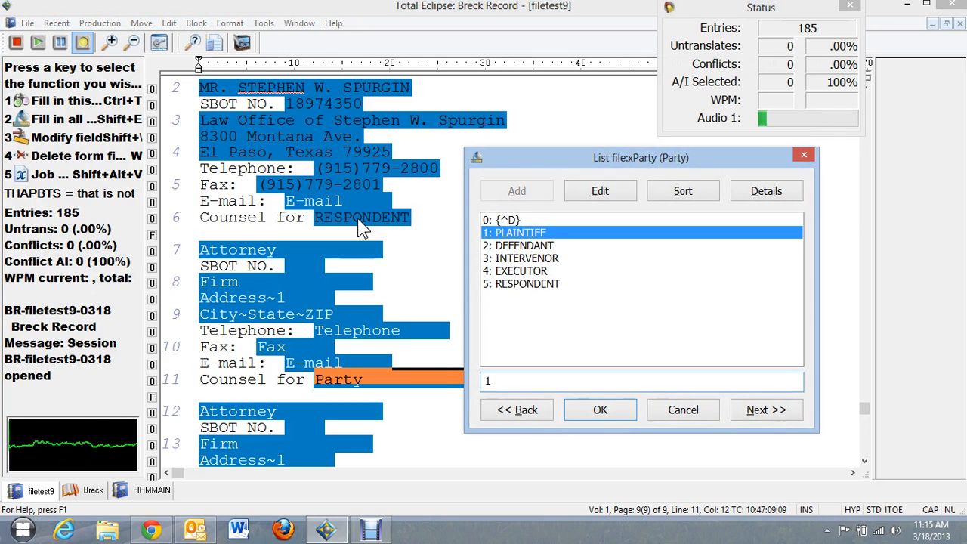
pyautogui.press('Return')
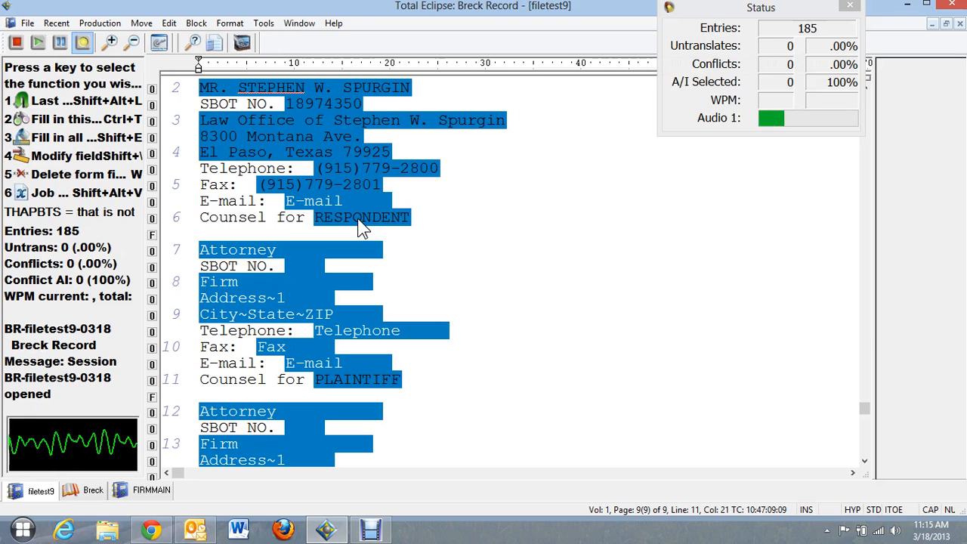
# Step: Start filling in the second Firm field, on line 8, and enter the firm name Smith & Jones as a new FIRMMAIN entry
pyautogui.press('Up')
pyautogui.press('Up')
pyautogui.press('Up')
pyautogui.press('Up')
pyautogui.press('Up')
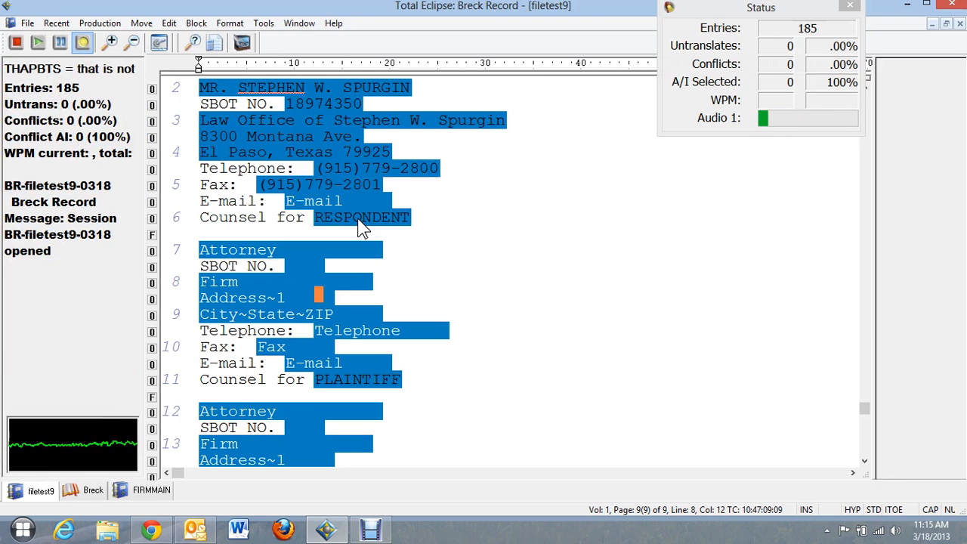
pyautogui.press('Home')
pyautogui.press('Up')
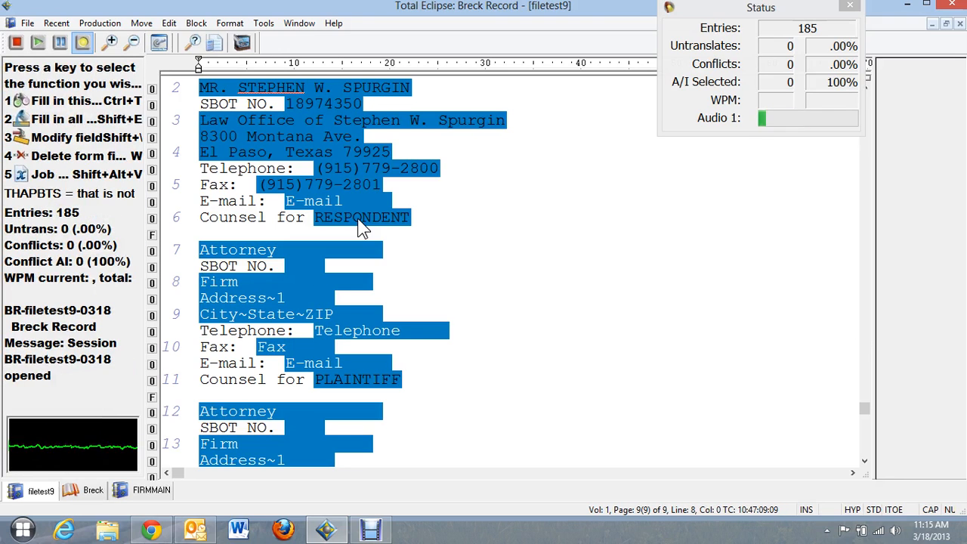
pyautogui.press('1')
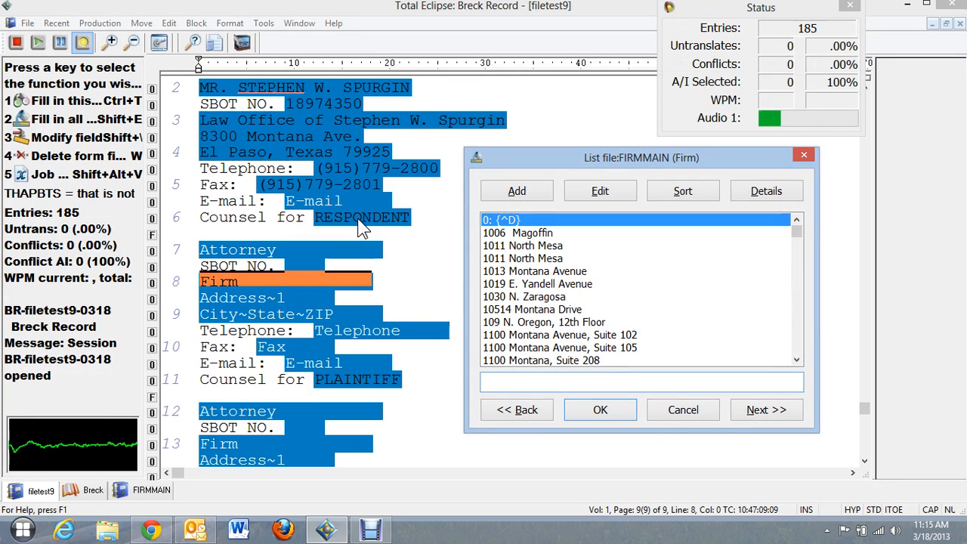
pyautogui.write('smith')
pyautogui.press('BackSpace')
pyautogui.press('BackSpace')
pyautogui.press('BackSpace')
pyautogui.press('BackSpace')
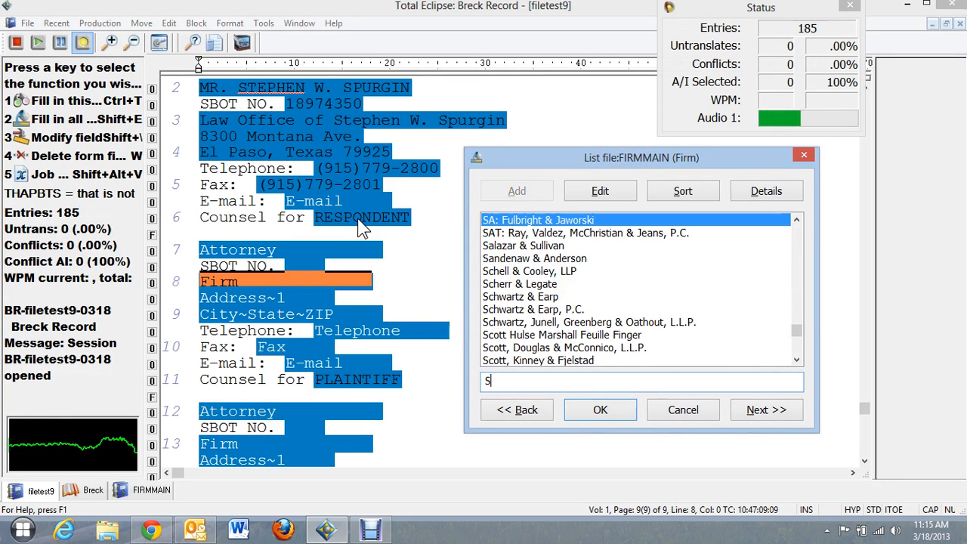
pyautogui.write('mith & Jones+100')
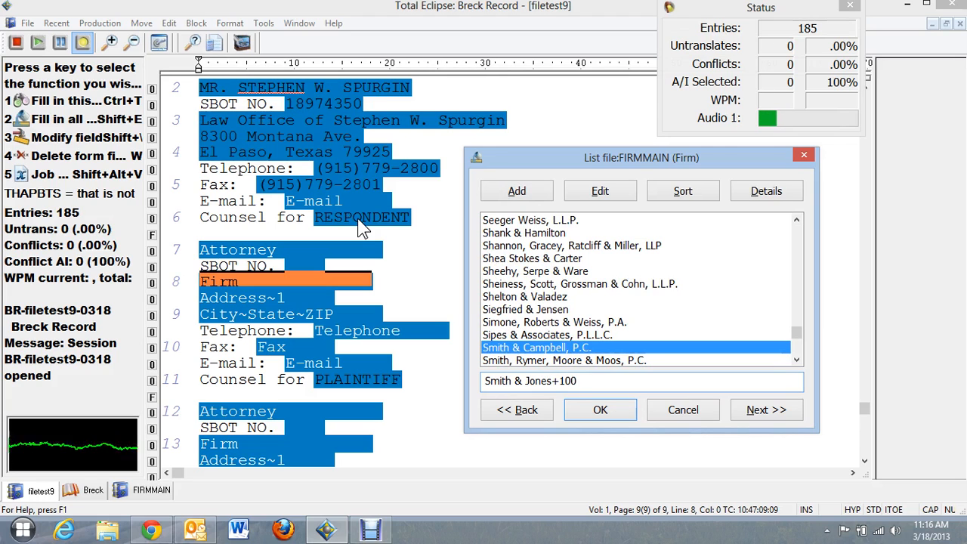
# Step: Complete the firm's street address in the new entry and append its city, state and ZIP code after a plus sign
pyautogui.write('0 Anywher')
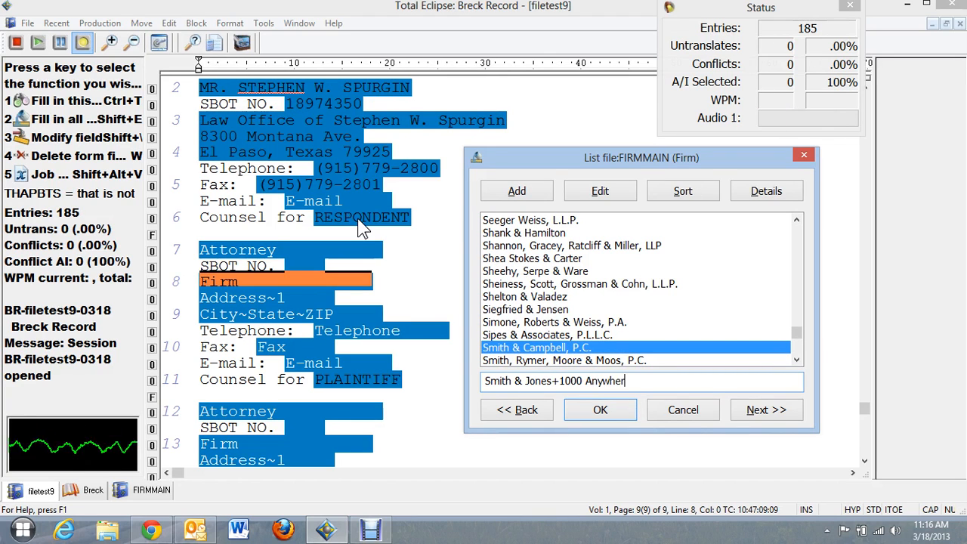
pyautogui.write('e Street, Suite')
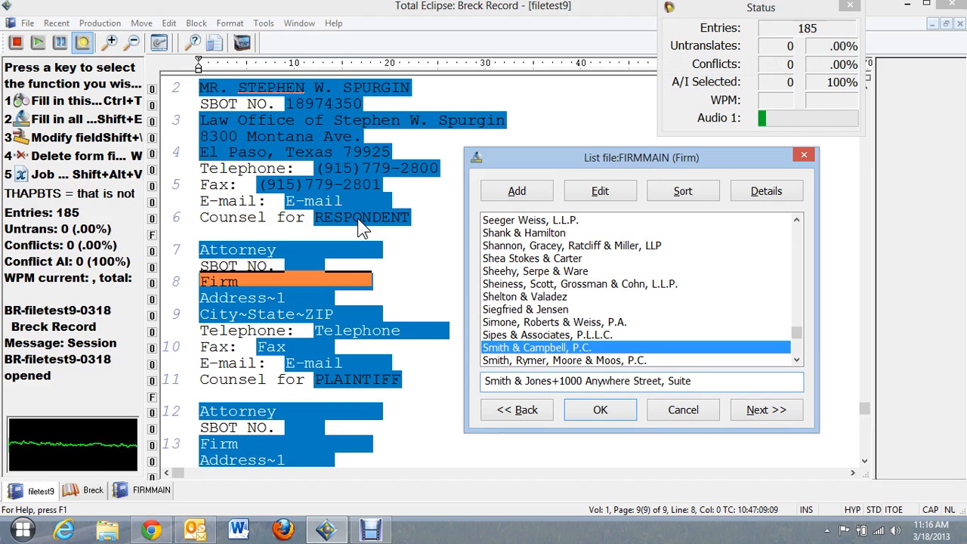
pyautogui.write(' 200')
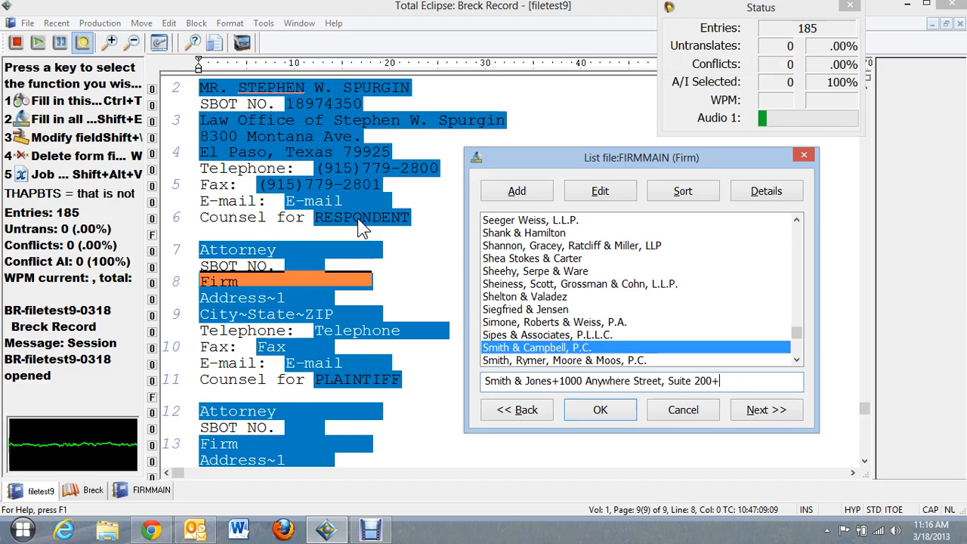
pyautogui.write('+Anywhere')
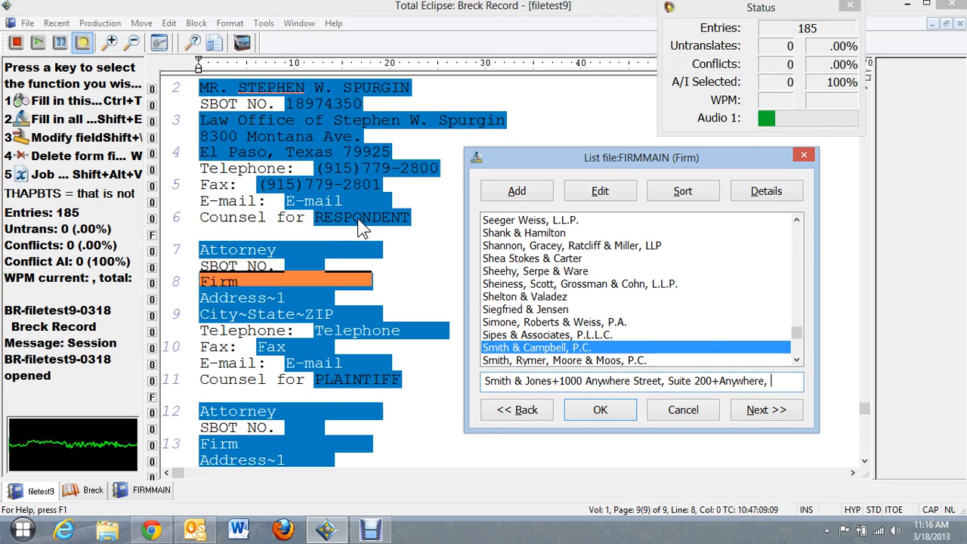
pyautogui.write(', Texas ')
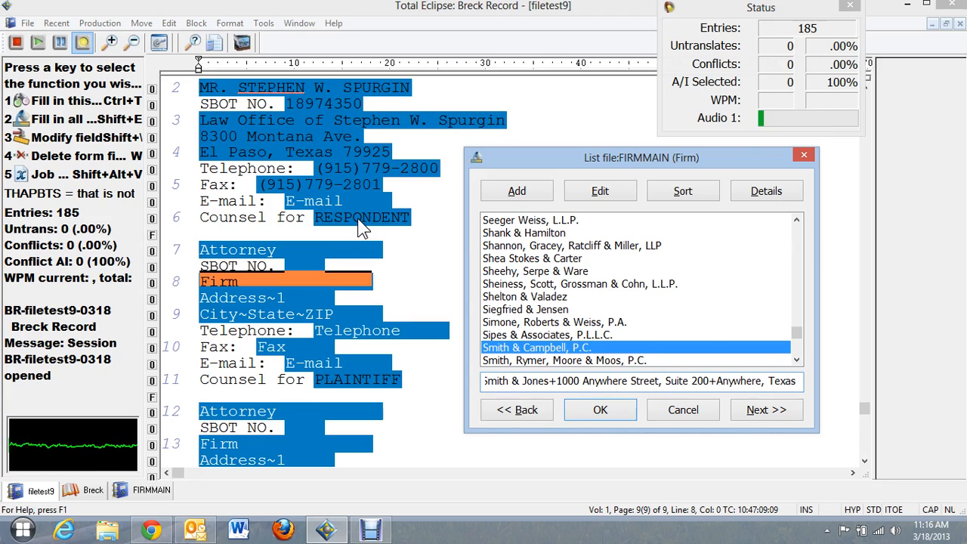
pyautogui.write('12345')
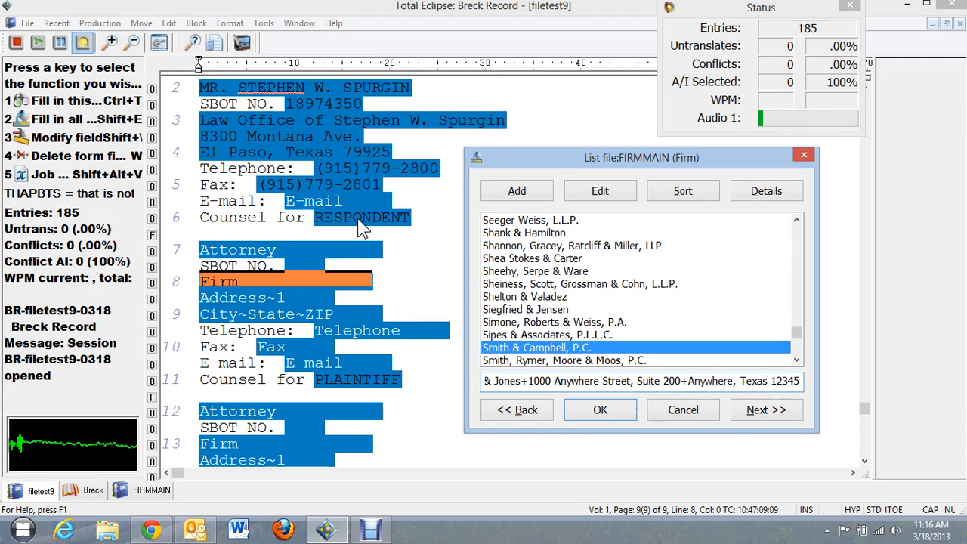
# Step: Append the firm's telephone and fax numbers to the new entry, each preceded by a plus sign
pyautogui.write('+')
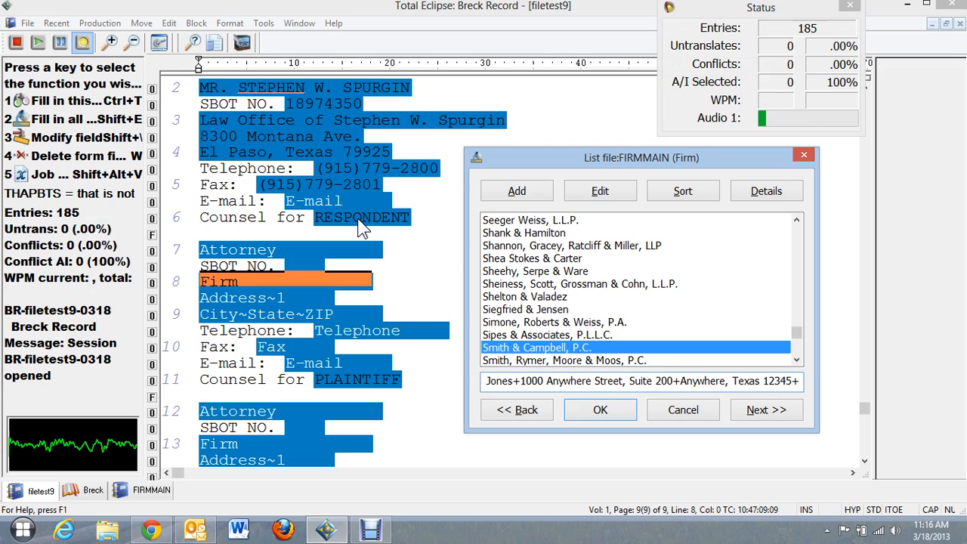
pyautogui.write('(')
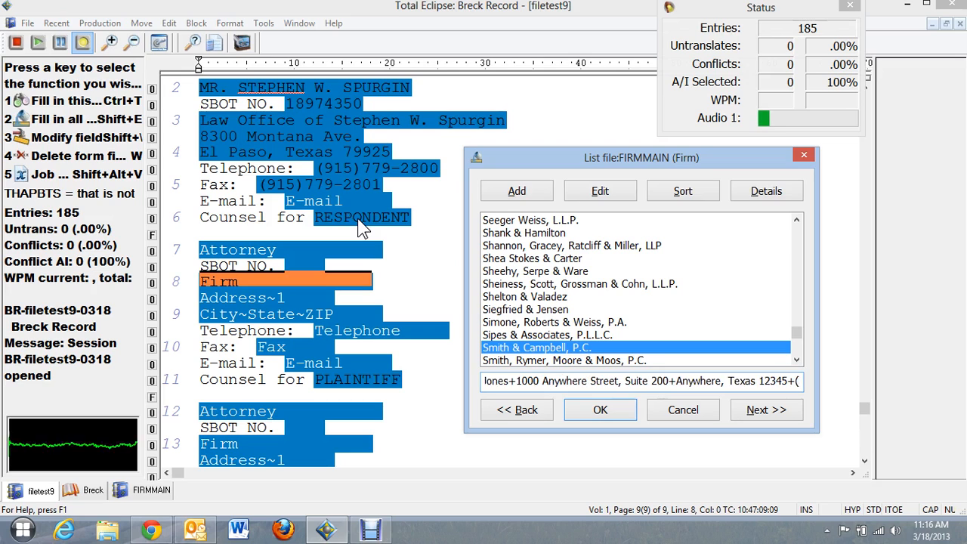
pyautogui.write('800')
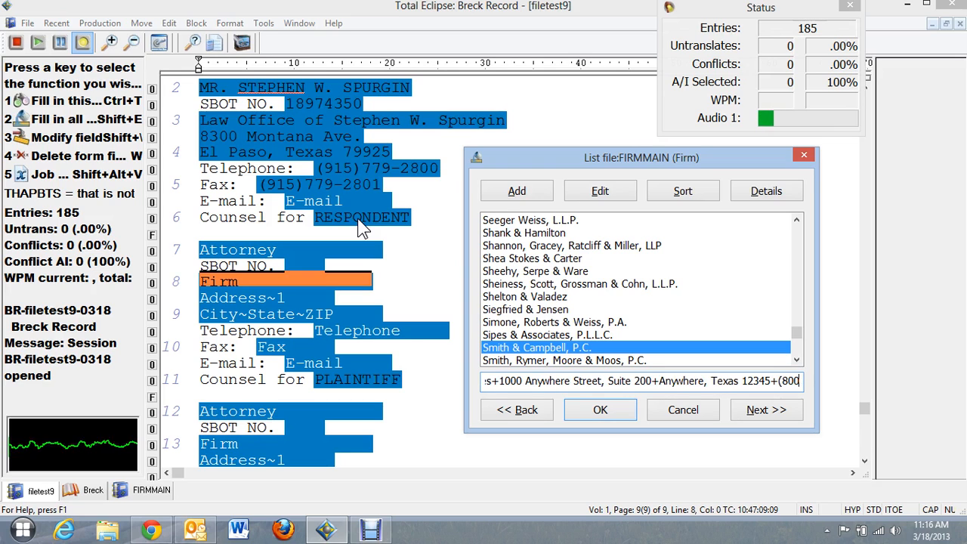
pyautogui.write(')555')
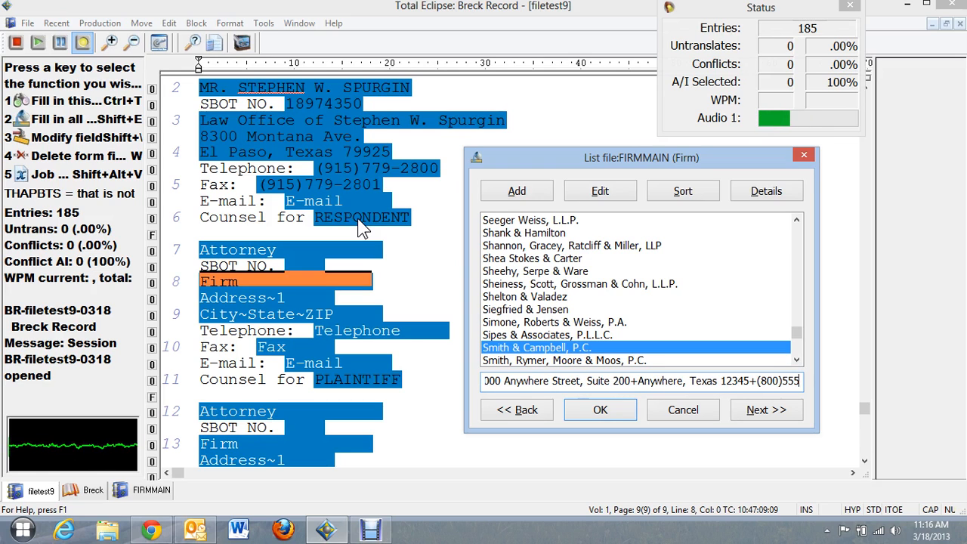
pyautogui.write('-1234')
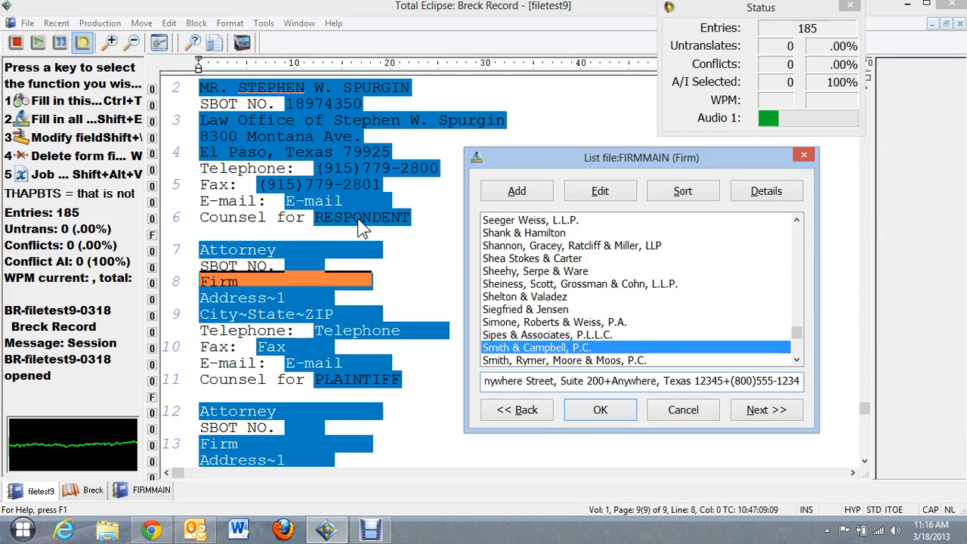
pyautogui.write('+(9')
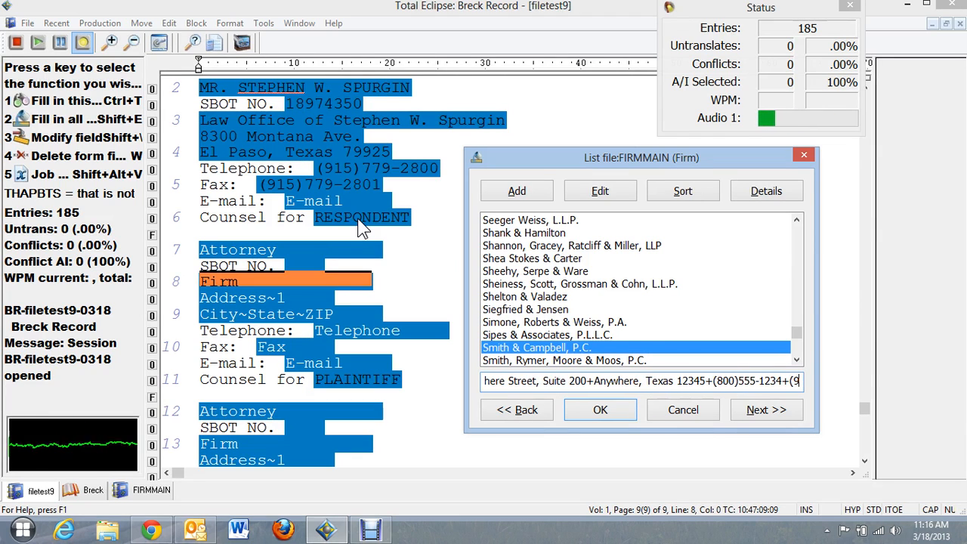
pyautogui.write('00)')
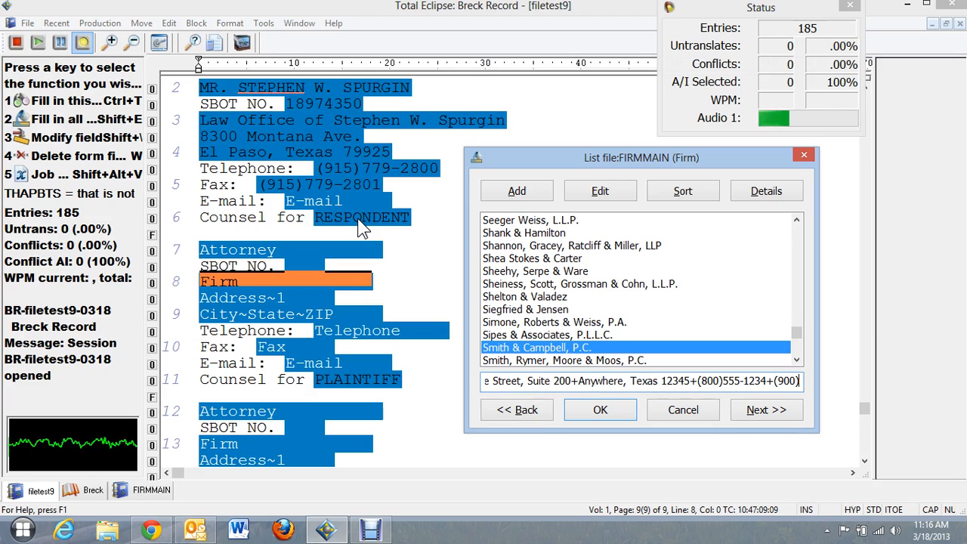
pyautogui.write('555')
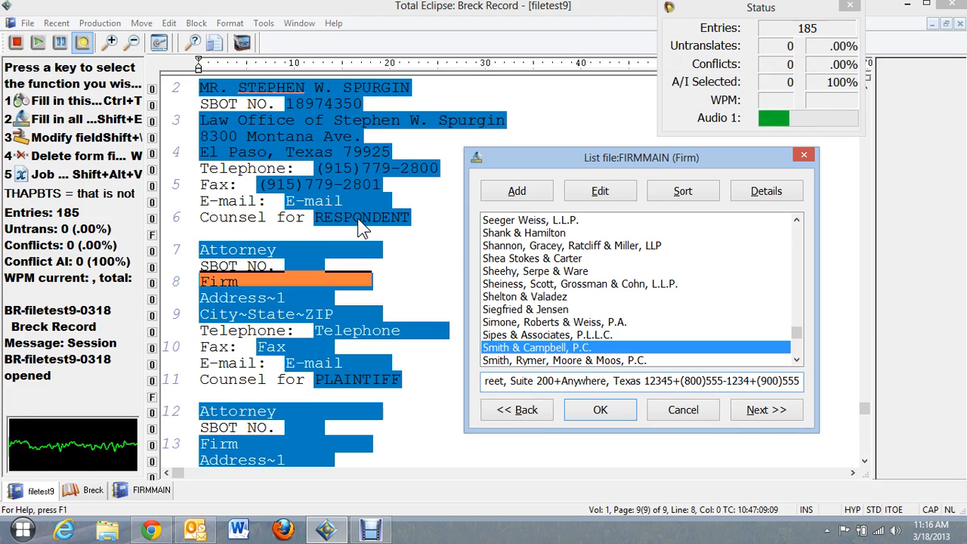
pyautogui.write('-1235')
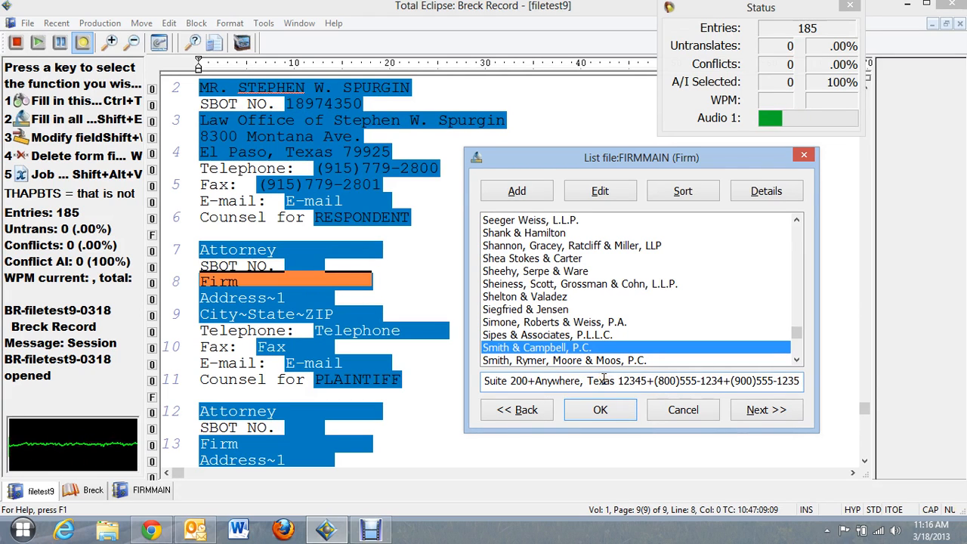
# Step: Add the new entry to the FIRMMAIN list and fill the firm's fields with Smith & Jones, leaving the e-mail unfilled
pyautogui.click(595, 411)
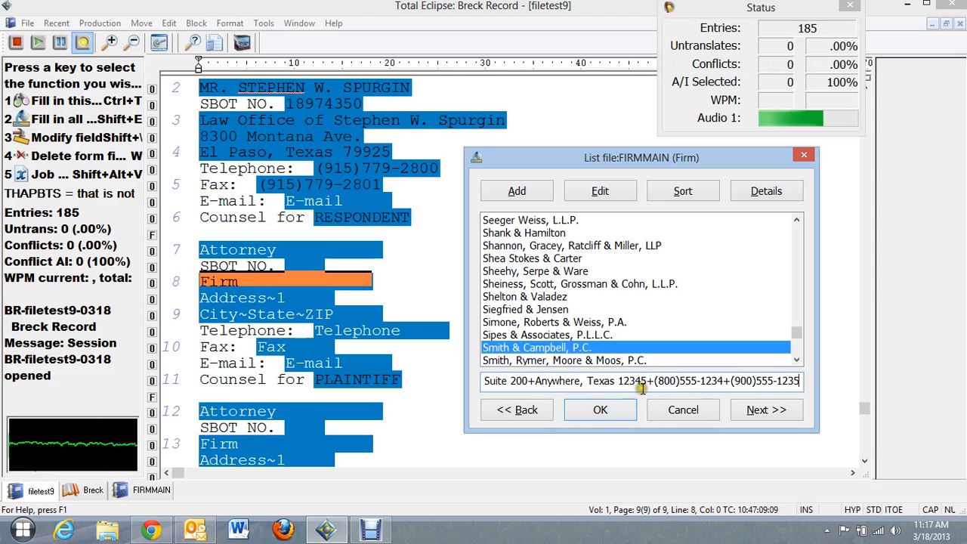
pyautogui.click(519, 193)
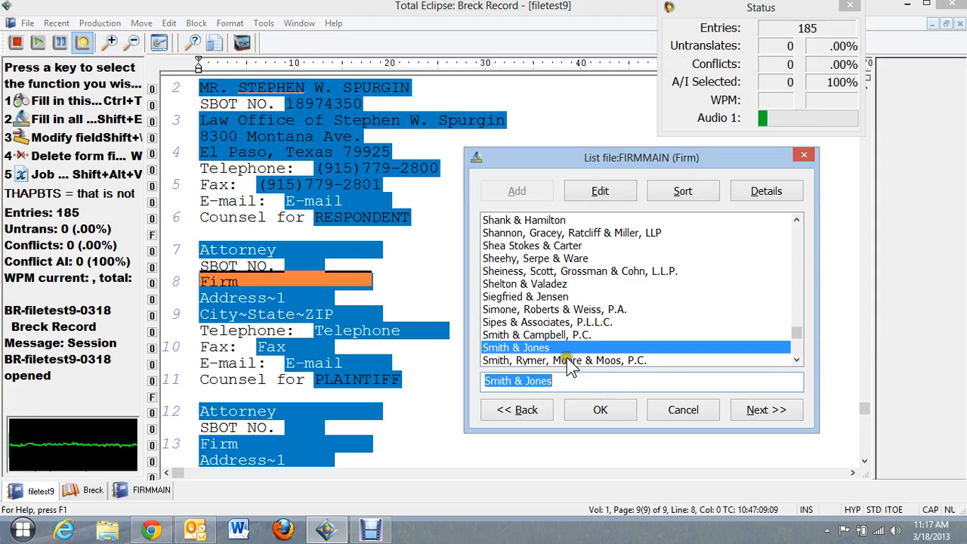
pyautogui.click(582, 410)
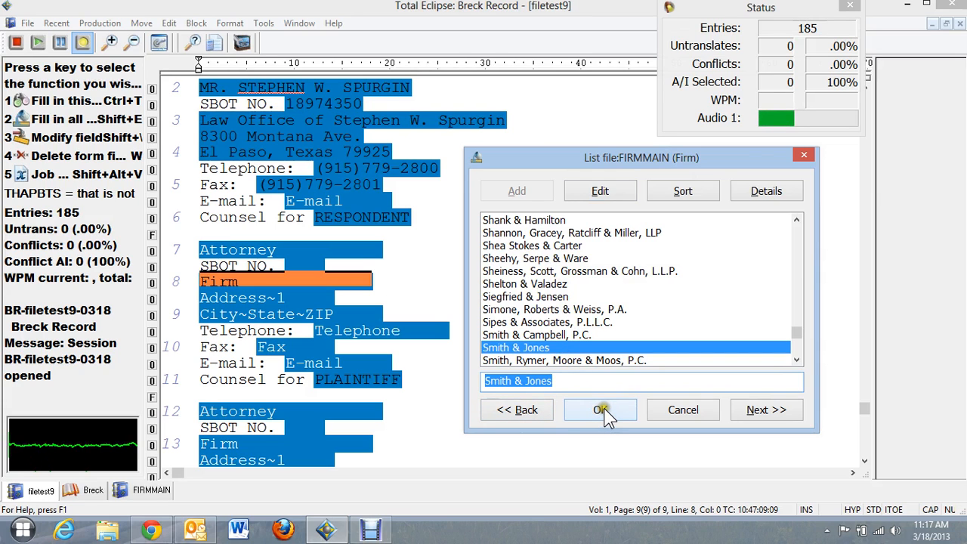
pyautogui.click(604, 414)
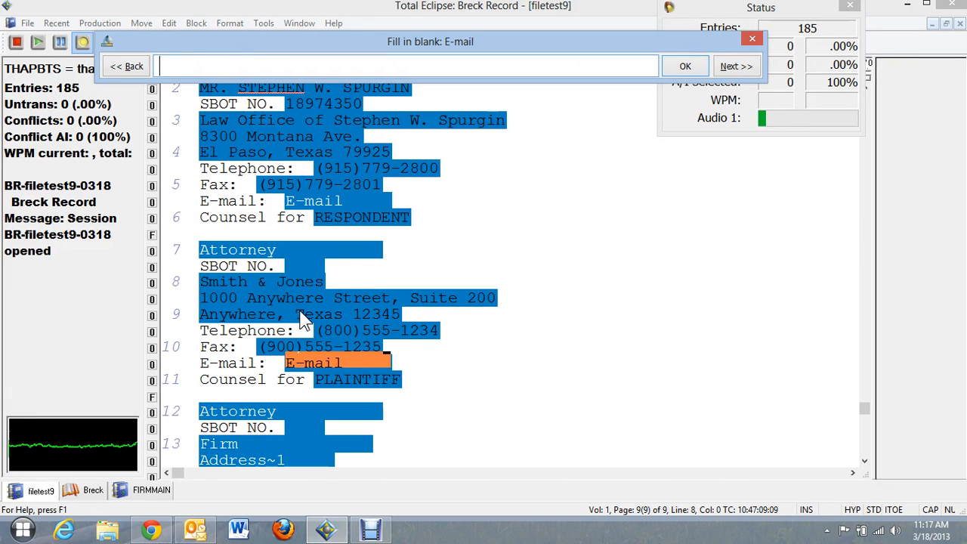
pyautogui.write('k')
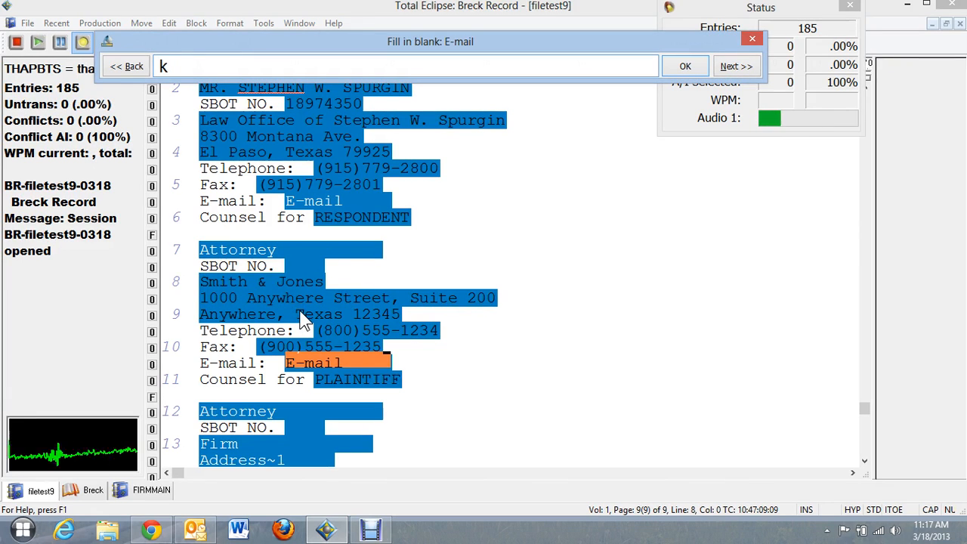
pyautogui.press('Escape')
# Step: Start filling in the third Firm field, on line 13, and look up Smith & Jones in the FIRMMAIN list
pyautogui.press('Down')
pyautogui.press('Down')
pyautogui.press('Down')
pyautogui.press('Down')
pyautogui.press('Down')
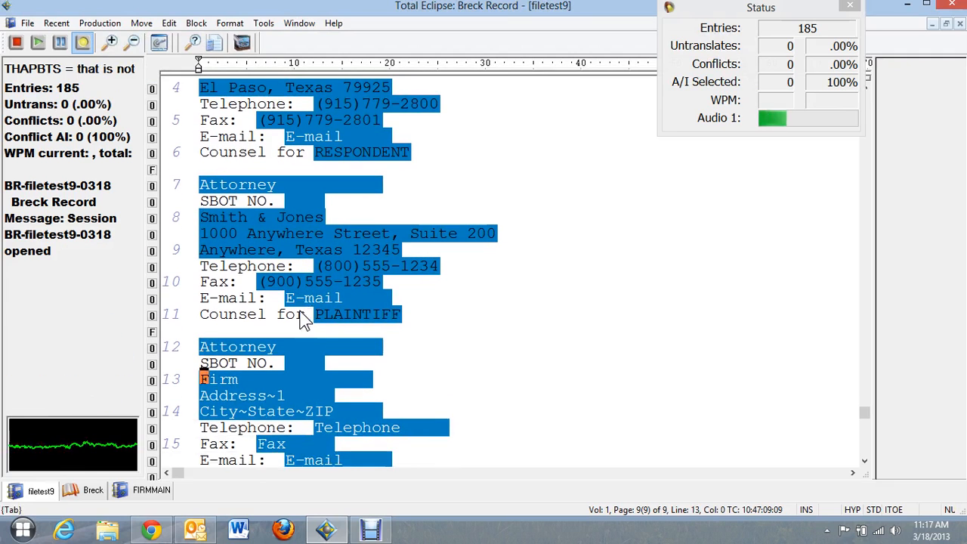
pyautogui.press('Tab')
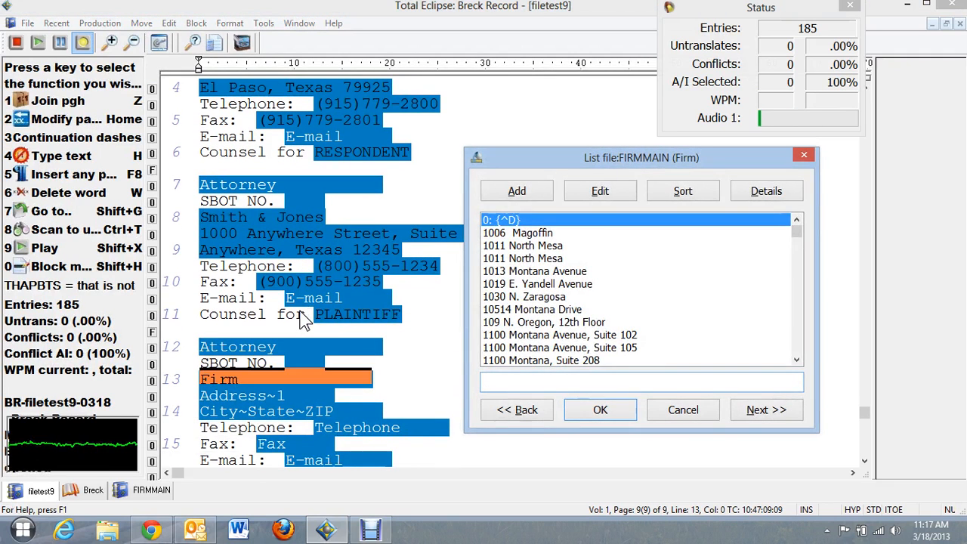
pyautogui.write('Smith')
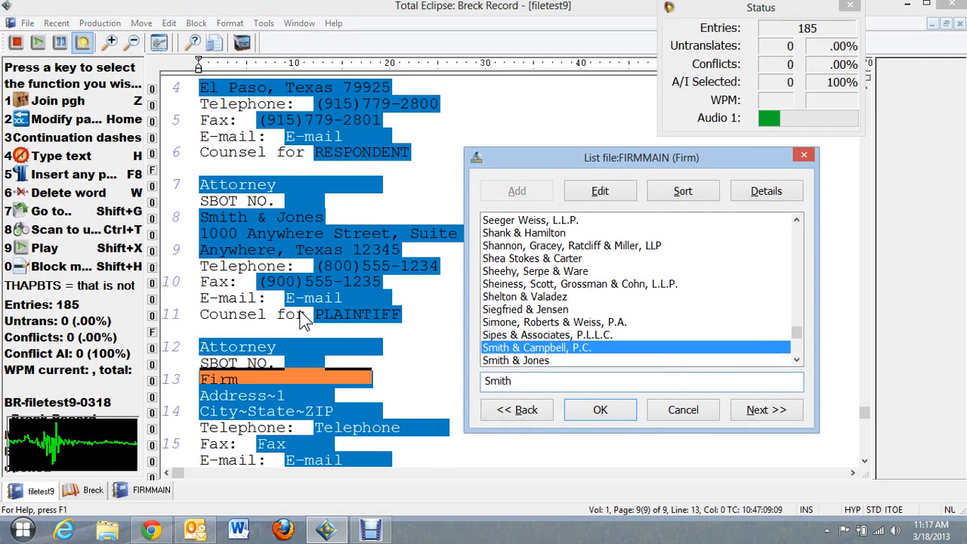
pyautogui.press('Down')
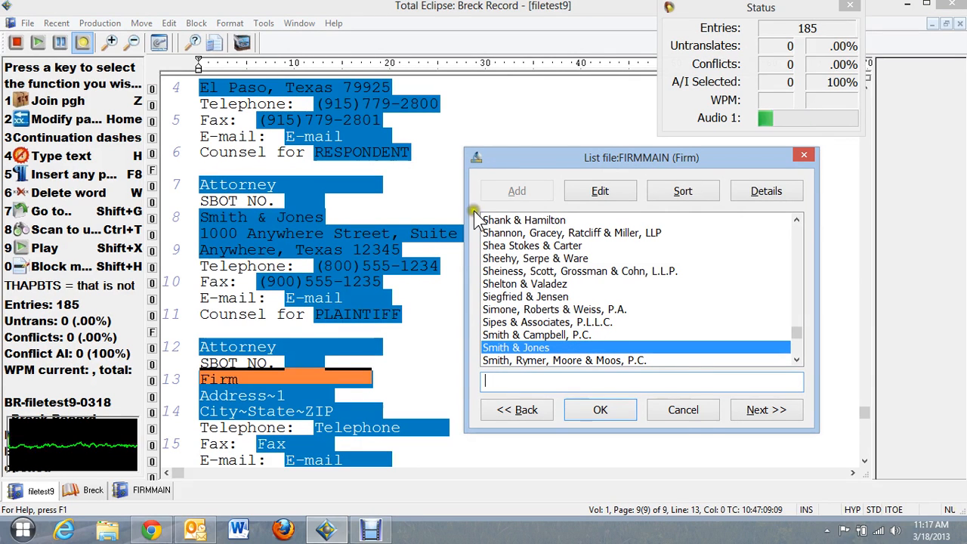
# Step: Open the FIRMMAIN list file for editing and try to delete the Smith & Jones entry by marking its text
pyautogui.click(603, 191)
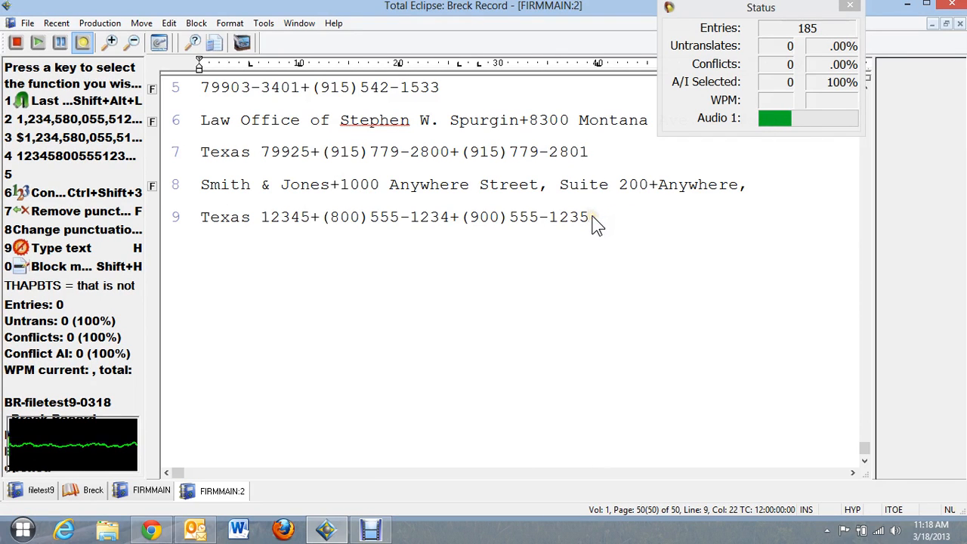
pyautogui.moveTo(596, 217); pyautogui.dragTo(203, 191)
pyautogui.click(202, 186)
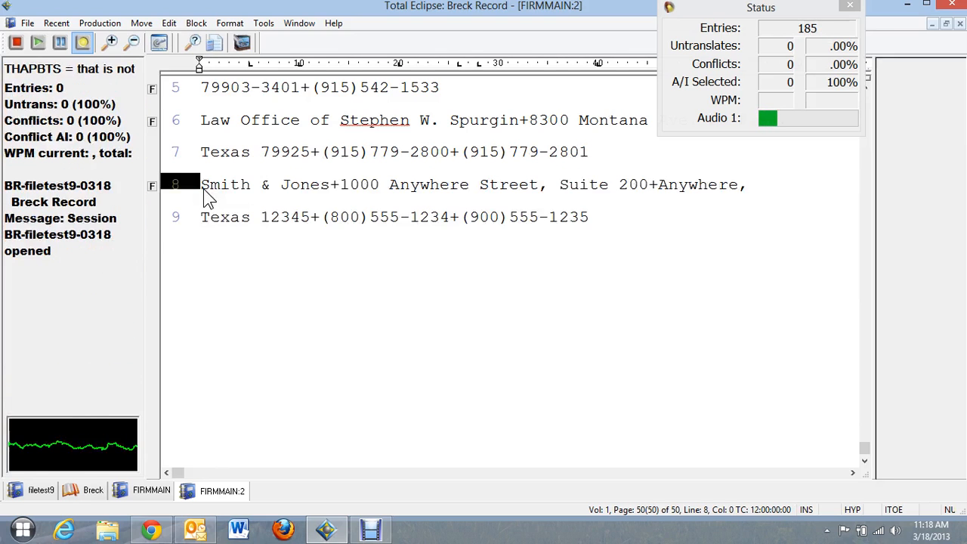
pyautogui.moveTo(589, 219)
pyautogui.mouseDown()
pyautogui.moveTo(414, 203)
pyautogui.moveTo(405, 182)
pyautogui.mouseUp()
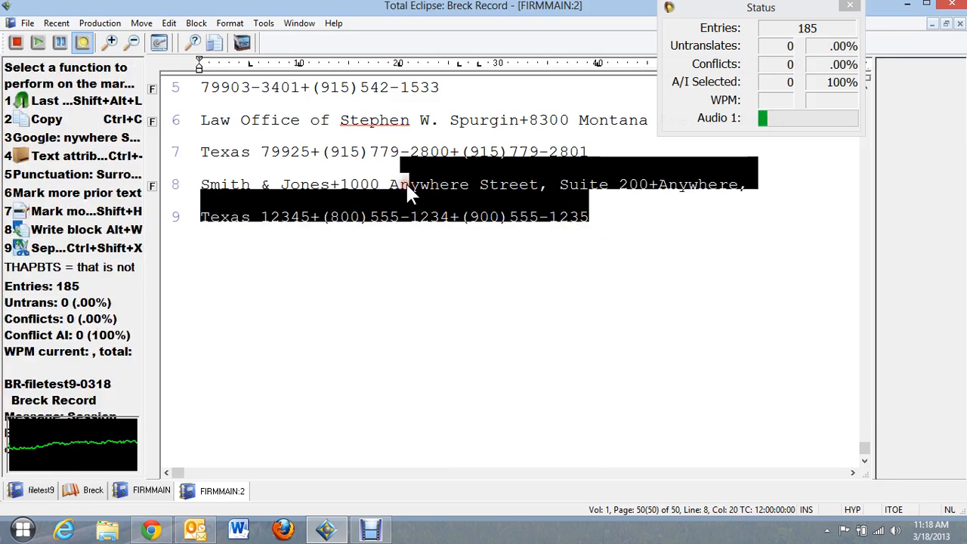
pyautogui.press('BackSpace')
# Step: Delete the whole Smith & Jones entry from lines 8 and 9 of the FIRMMAIN list and return to the filetest9 document
pyautogui.press('Down')
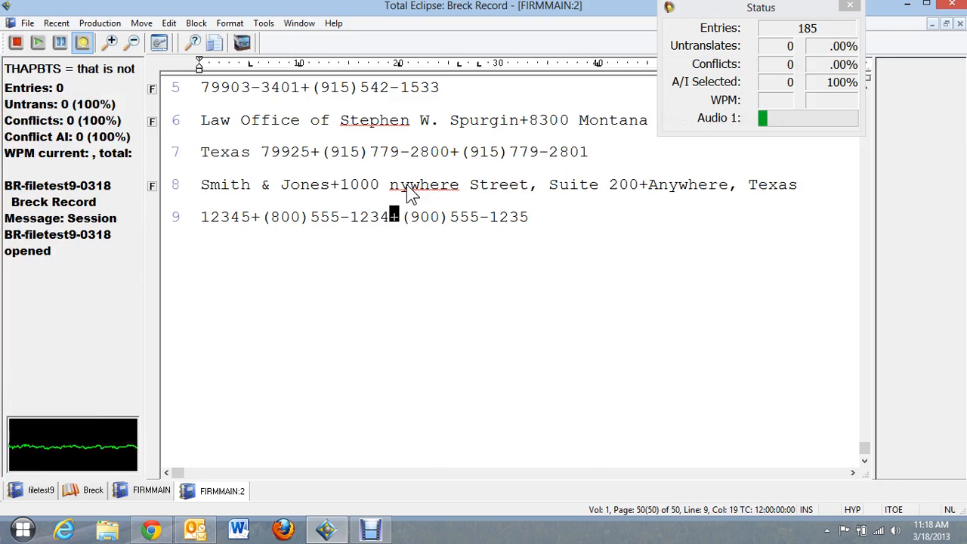
pyautogui.hotkey('ctrl', 'Right')
pyautogui.hotkey('ctrl', 'Right')
pyautogui.hotkey('ctrl', 'Right')
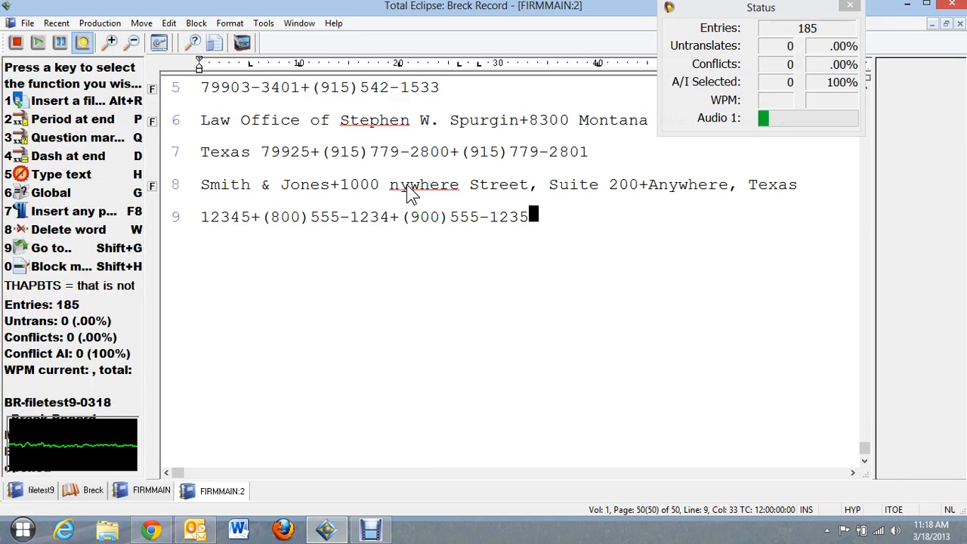
pyautogui.hotkey('shift', 'Up')
pyautogui.press('BackSpace')
pyautogui.press('BackSpace')
pyautogui.press('BackSpace')
pyautogui.press('BackSpace')
pyautogui.press('BackSpace')
pyautogui.press('BackSpace')
pyautogui.press('BackSpace')
pyautogui.press('BackSpace')
pyautogui.press('BackSpace')
pyautogui.press('BackSpace')
pyautogui.press('BackSpace')
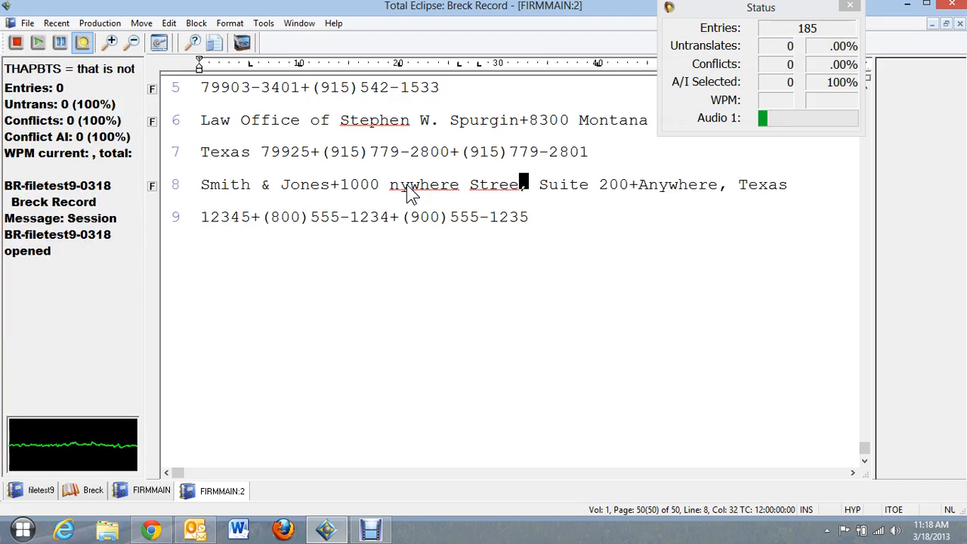
pyautogui.press('BackSpace')
pyautogui.press('BackSpace')
pyautogui.press('BackSpace')
pyautogui.press('BackSpace')
pyautogui.press('BackSpace')
pyautogui.press('BackSpace')
pyautogui.press('BackSpace')
pyautogui.press('BackSpace')
pyautogui.press('BackSpace')
pyautogui.press('BackSpace')
pyautogui.press('BackSpace')
pyautogui.press('BackSpace')
pyautogui.press('BackSpace')
pyautogui.press('BackSpace')
pyautogui.press('BackSpace')
pyautogui.press('BackSpace')
pyautogui.press('BackSpace')
pyautogui.press('BackSpace')
pyautogui.press('BackSpace')
pyautogui.press('BackSpace')
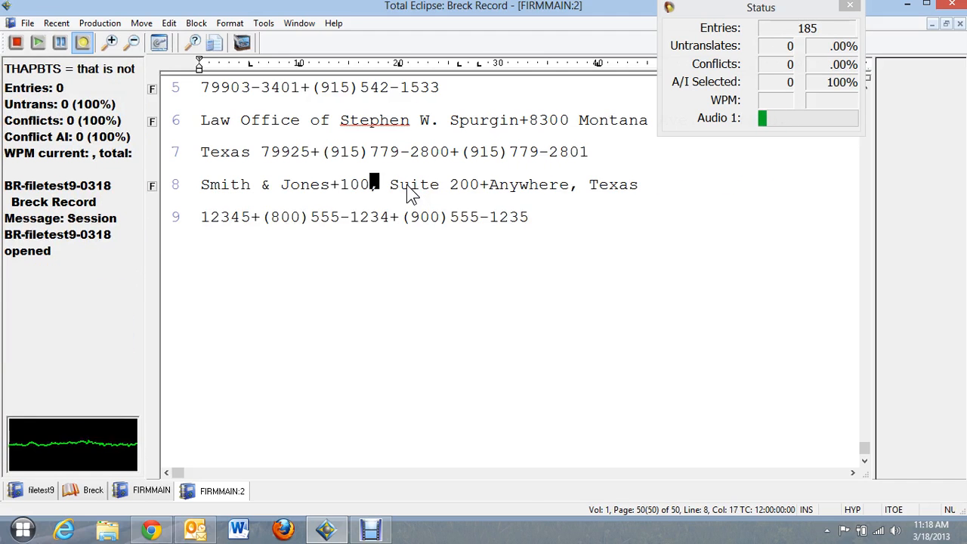
pyautogui.press('BackSpace')
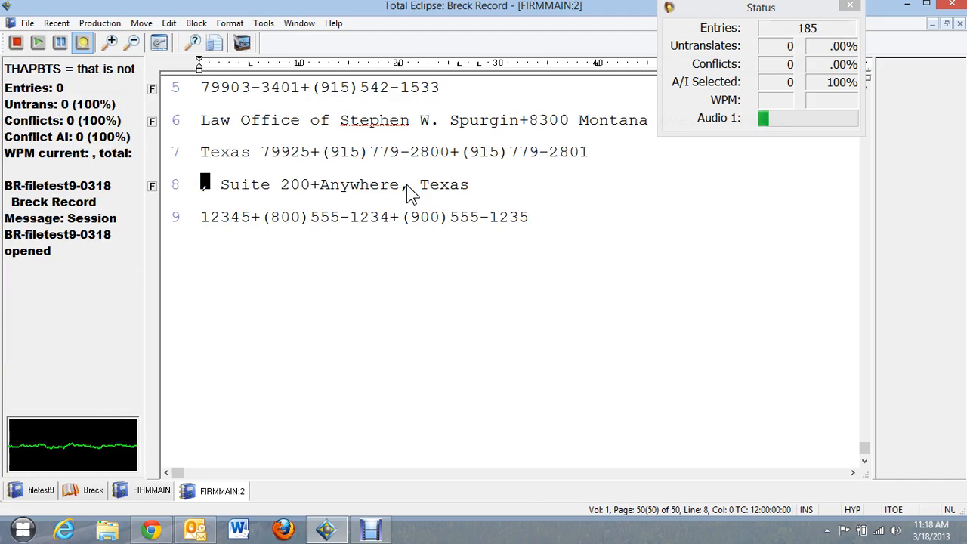
pyautogui.hotkey('ctrl', 'y')
pyautogui.hotkey('ctrl', 'y')
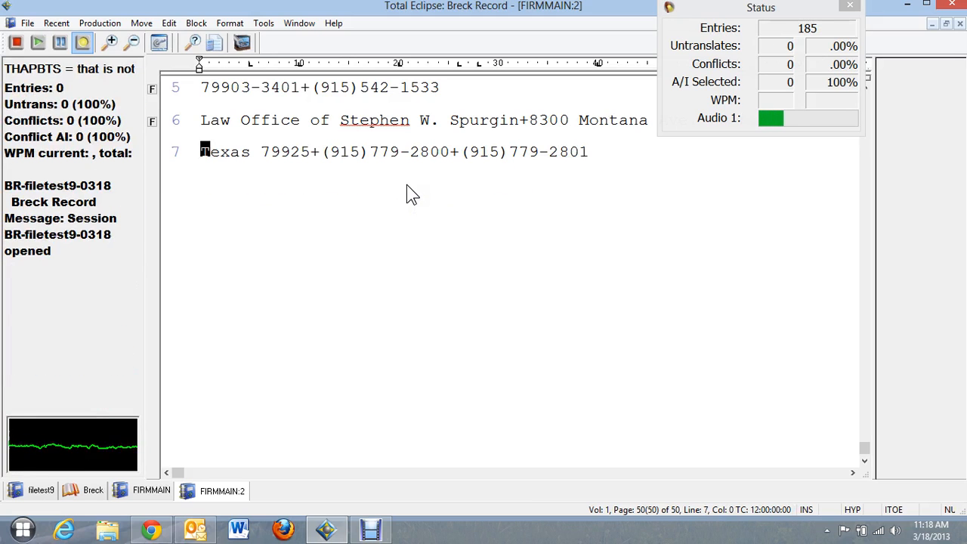
pyautogui.doubleClick(213, 492)
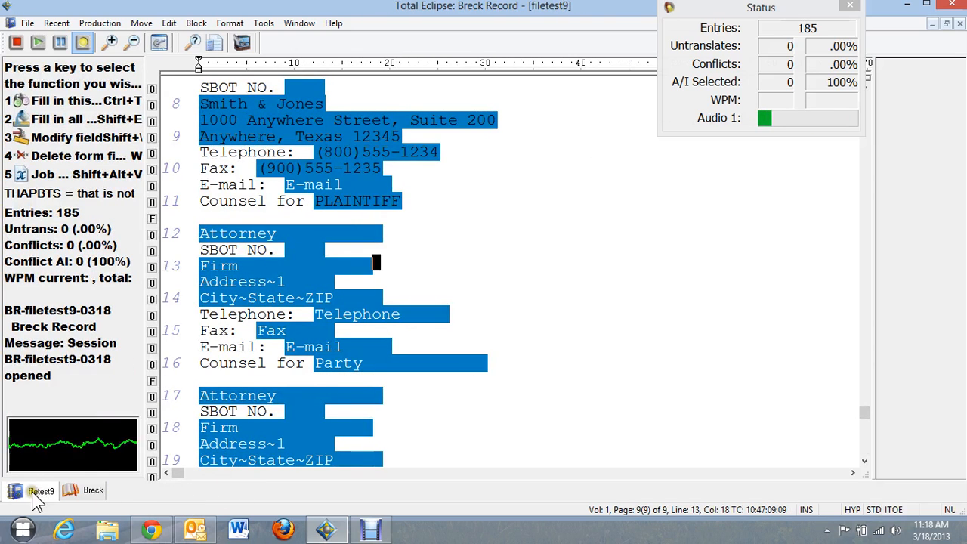
# Step: Add an empty line 23 below the last counsel block on the appearances page
pyautogui.scroll(-2, 321, 315)
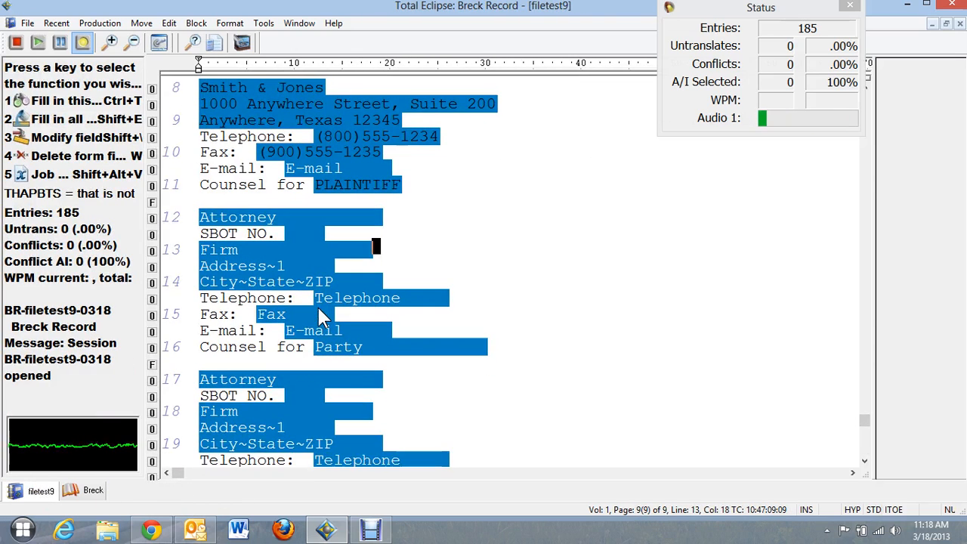
pyautogui.scroll(-1, 330, 305)
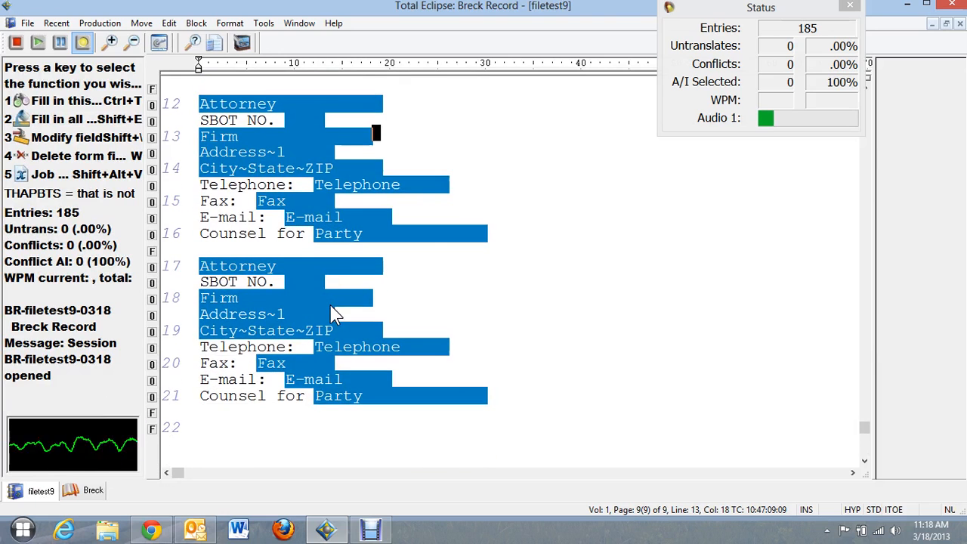
pyautogui.scroll(4, 330, 310)
pyautogui.scroll(1, 296, 306)
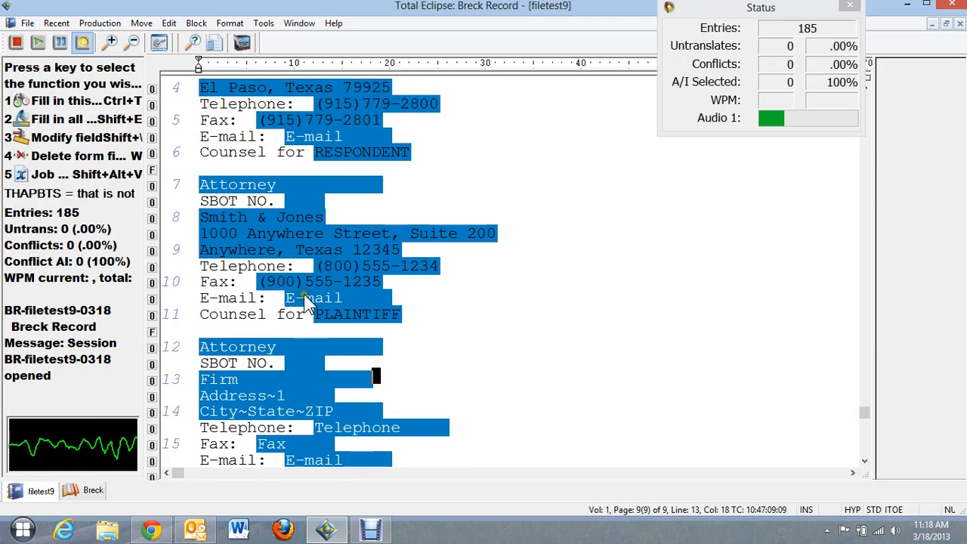
pyautogui.click(350, 376)
pyautogui.scroll(-7, 352, 383)
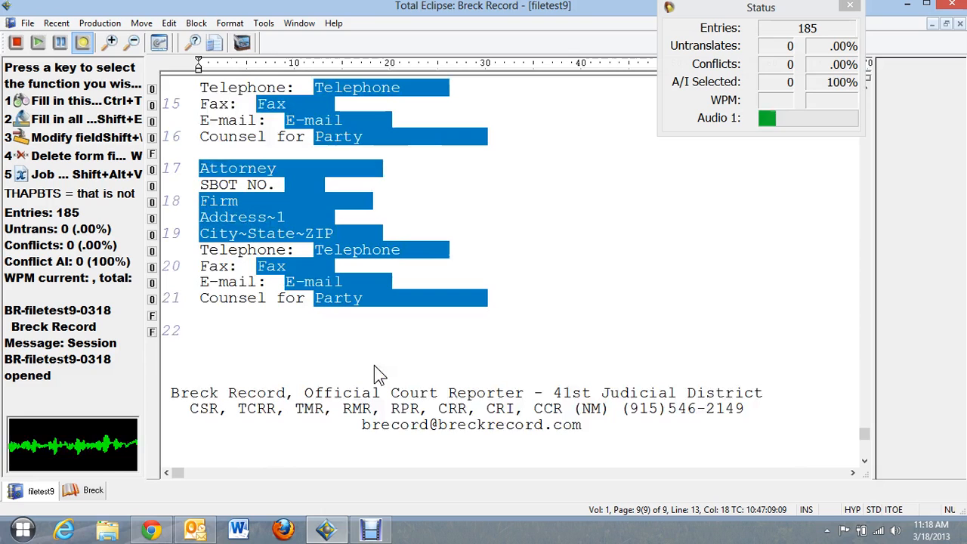
pyautogui.click(241, 337)
pyautogui.press('Up')
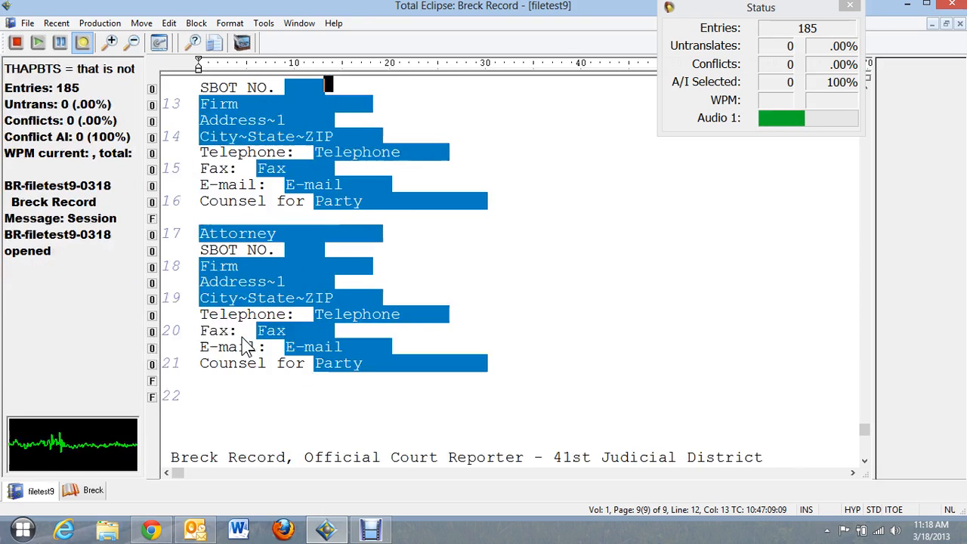
pyautogui.click(215, 398)
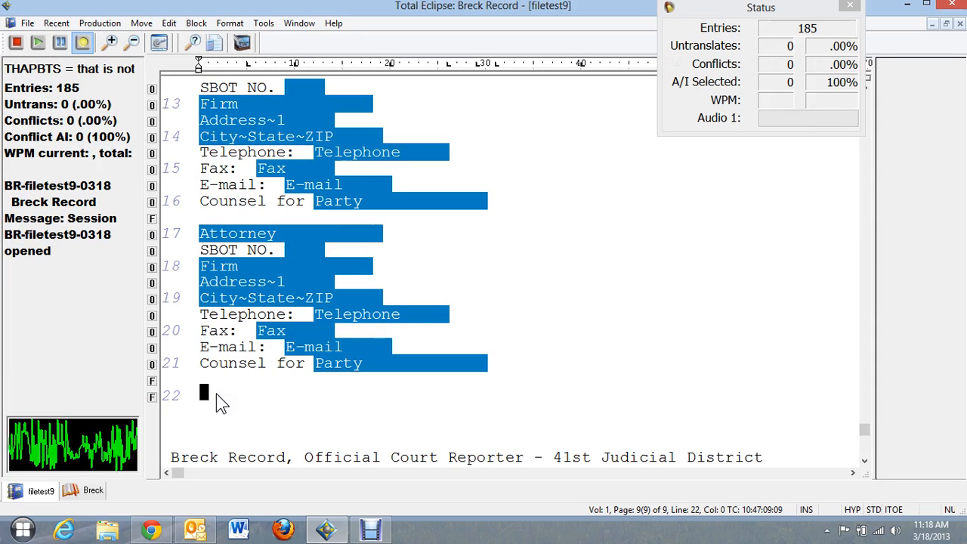
pyautogui.press('Return')
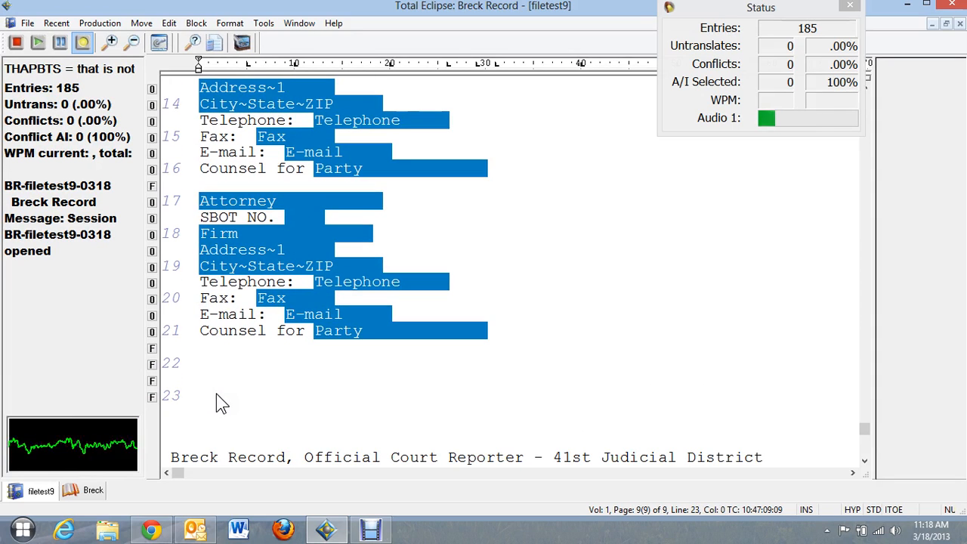
# Step: Start adding a form blank on line 23, labelled Attorney and set to prompt for its contents
pyautogui.hotkey('ctrl', 'shift', 'b')
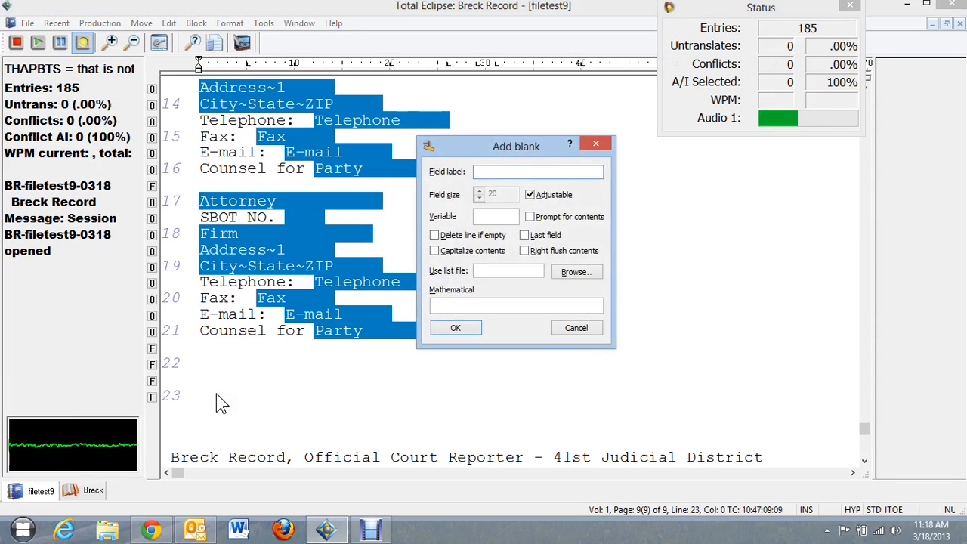
pyautogui.write('Att')
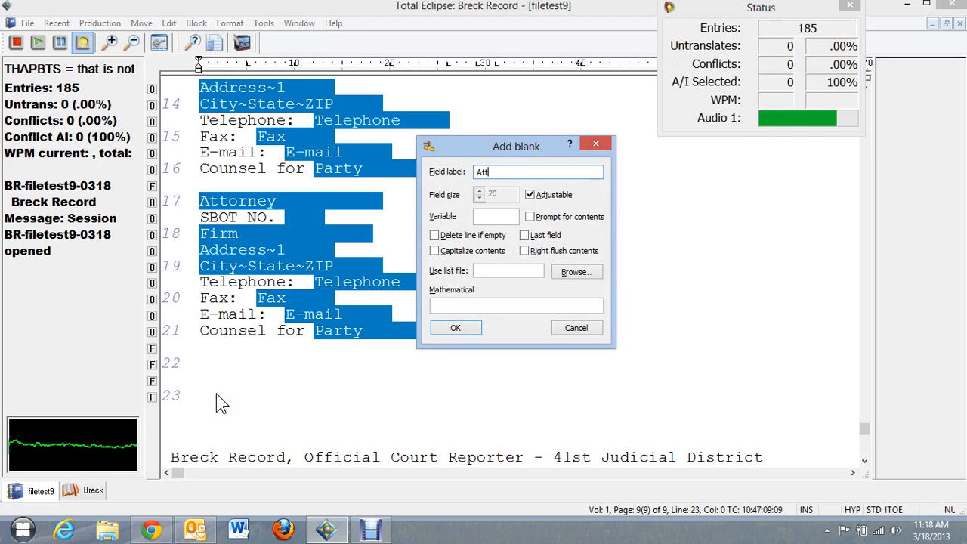
pyautogui.write('orney')
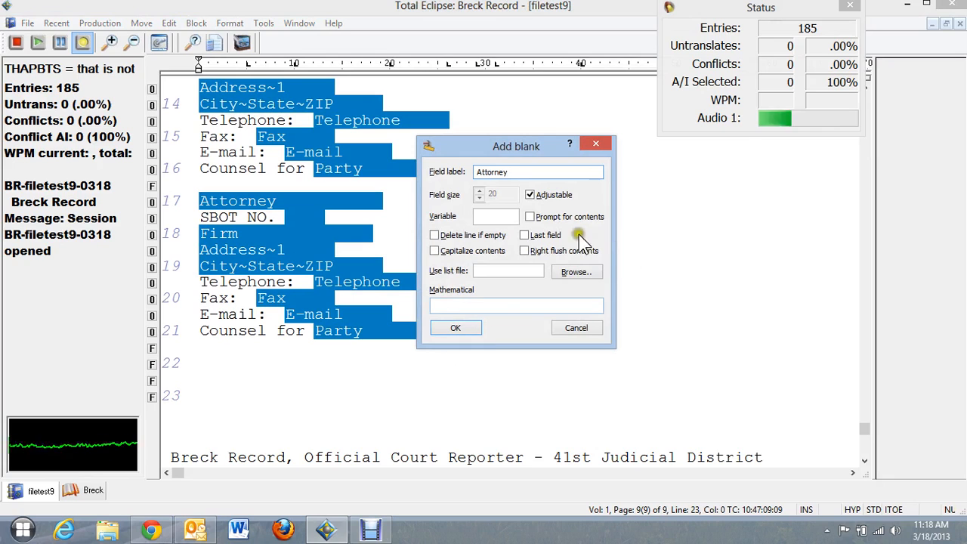
pyautogui.click(531, 217)
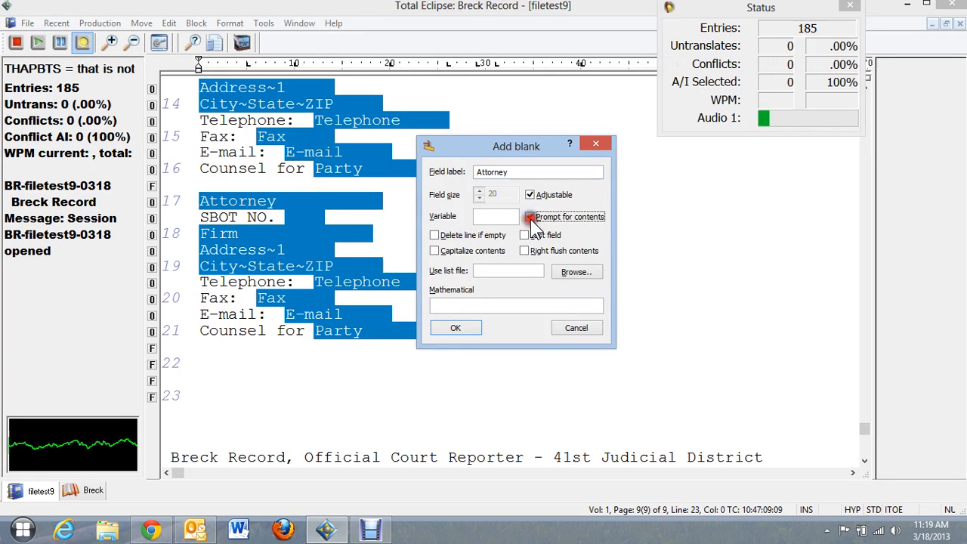
pyautogui.click(489, 216)
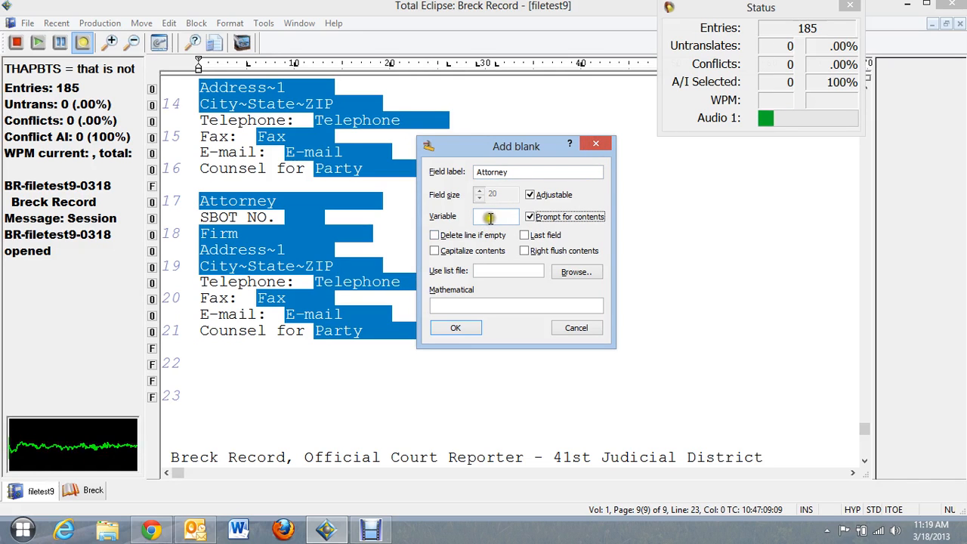
# Step: Change the new blank's label to Cause, set its variable to CAUSE, and insert it on line 23
pyautogui.click(517, 170)
pyautogui.press('BackSpace')
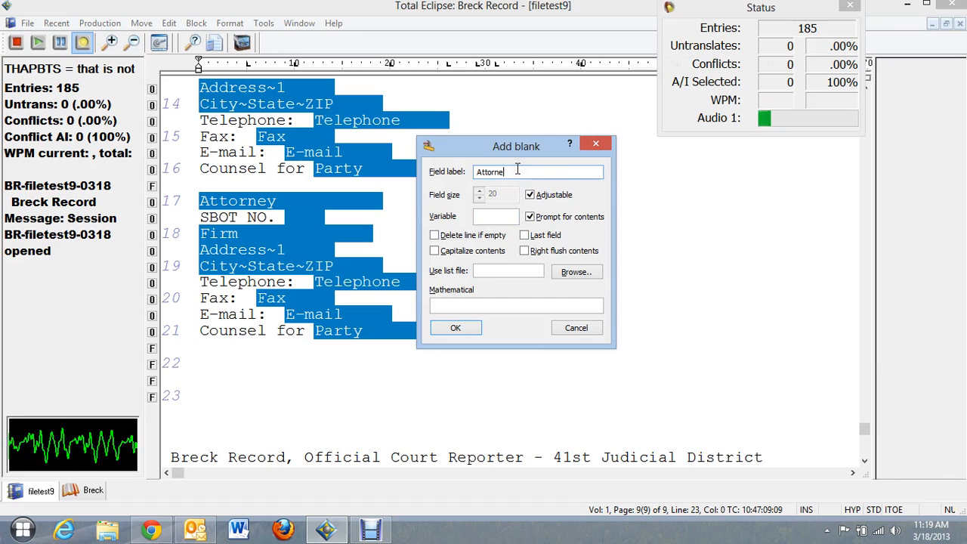
pyautogui.write('Cause')
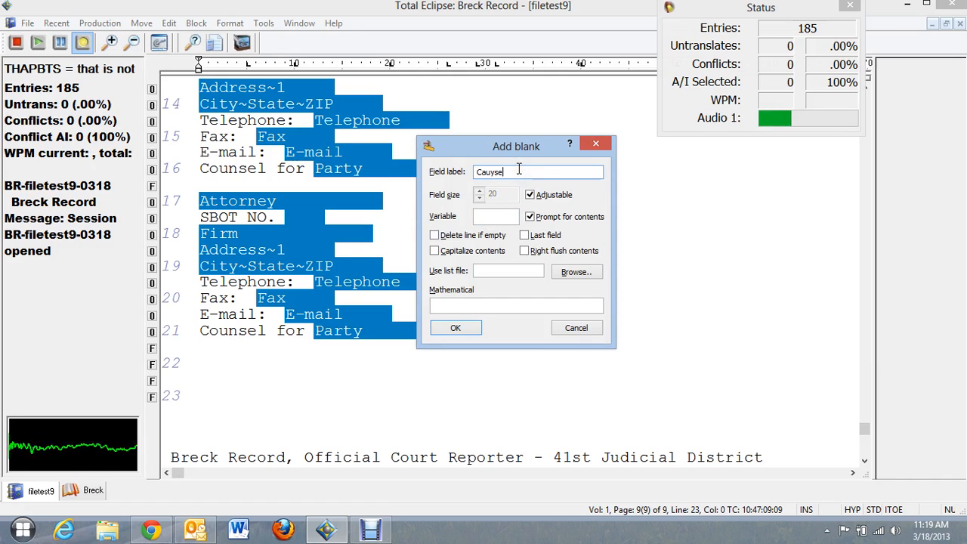
pyautogui.press('Tab')
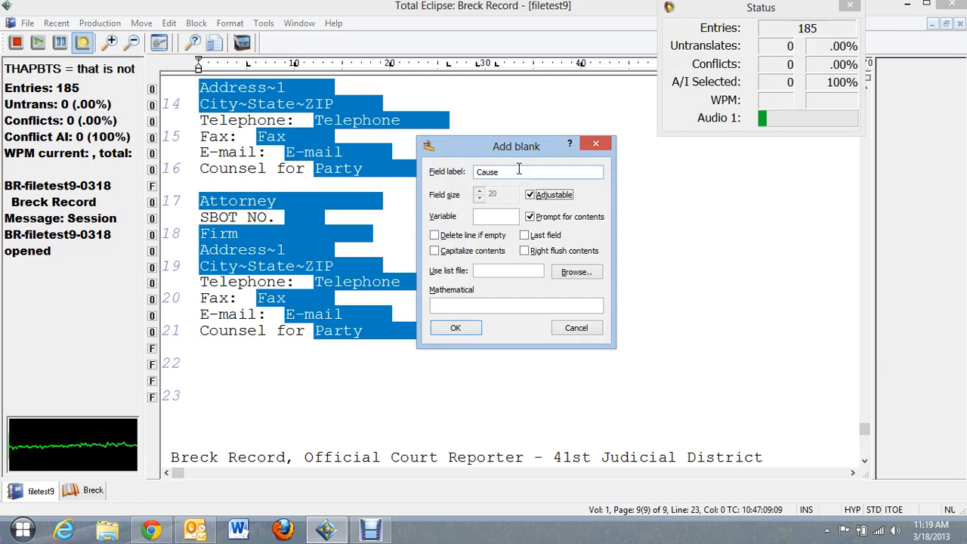
pyautogui.press('Tab')
pyautogui.write('CASU')
pyautogui.write('E')
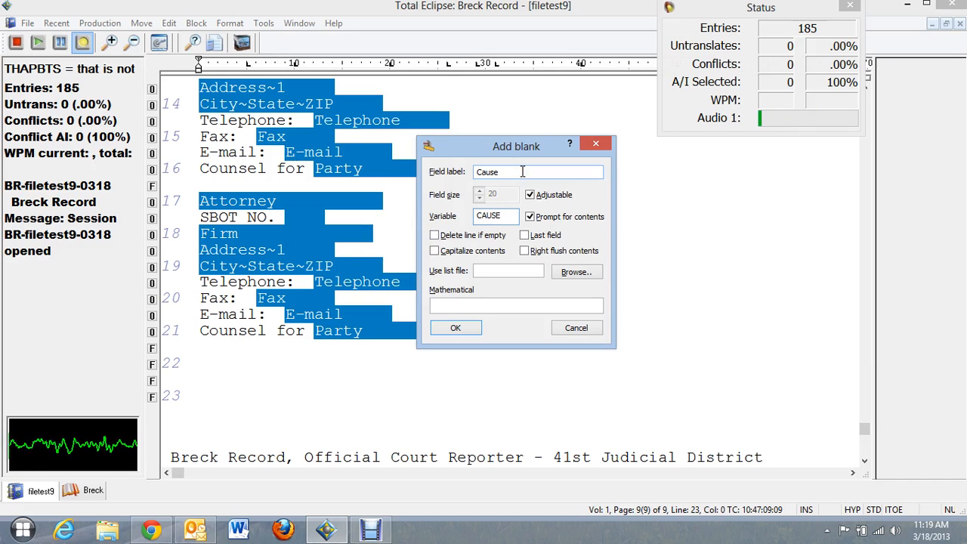
pyautogui.click(454, 327)
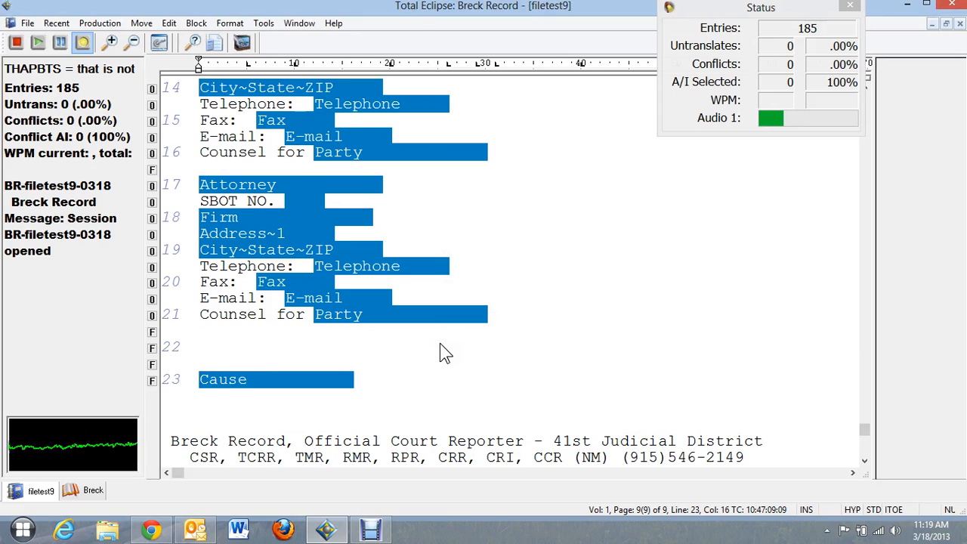
# Step: Copy the Cause blank and paste the duplicate on a new line below it
pyautogui.press('Home')
pyautogui.hotkey('shift', 'End')
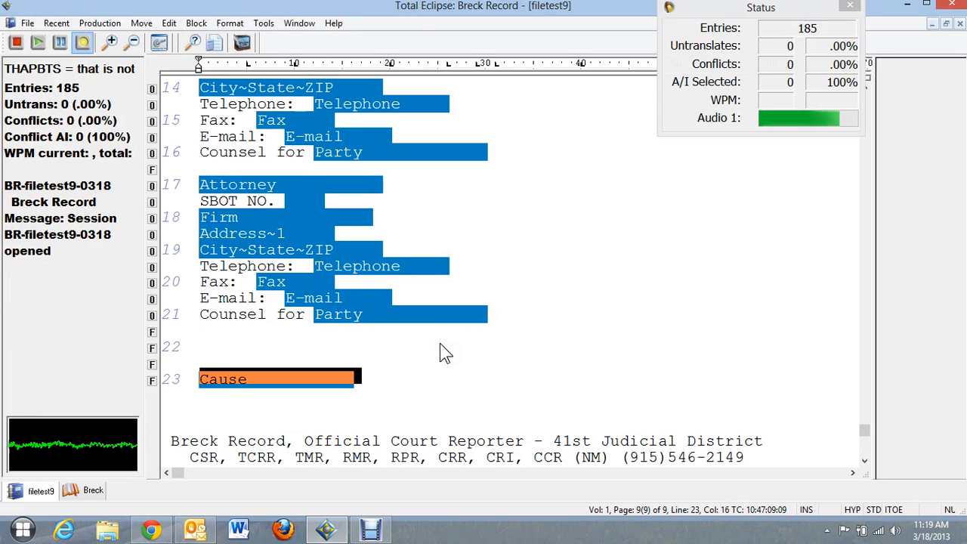
pyautogui.hotkey('ctrl', 'c')
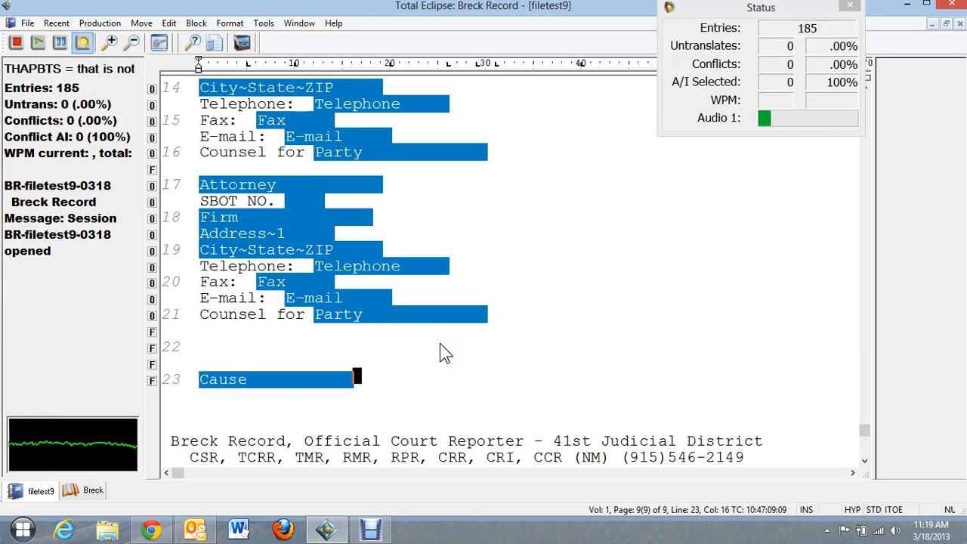
pyautogui.press('Return')
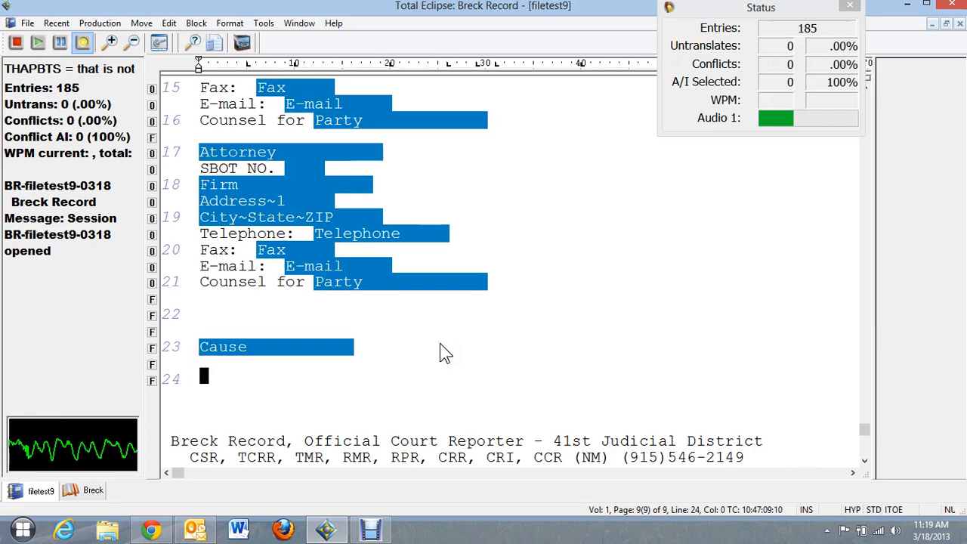
pyautogui.hotkey('ctrl', 'v')
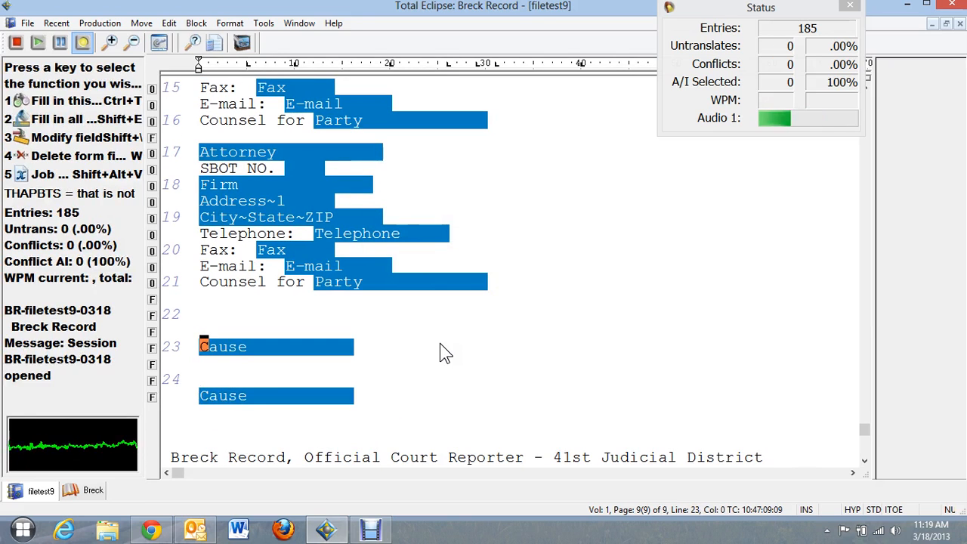
# Step: Fill the first Cause blank with 2000-CV-1234 and accept the same value for the duplicate Cause blank
pyautogui.press('Up')
pyautogui.hotkey('ctrl', 't')
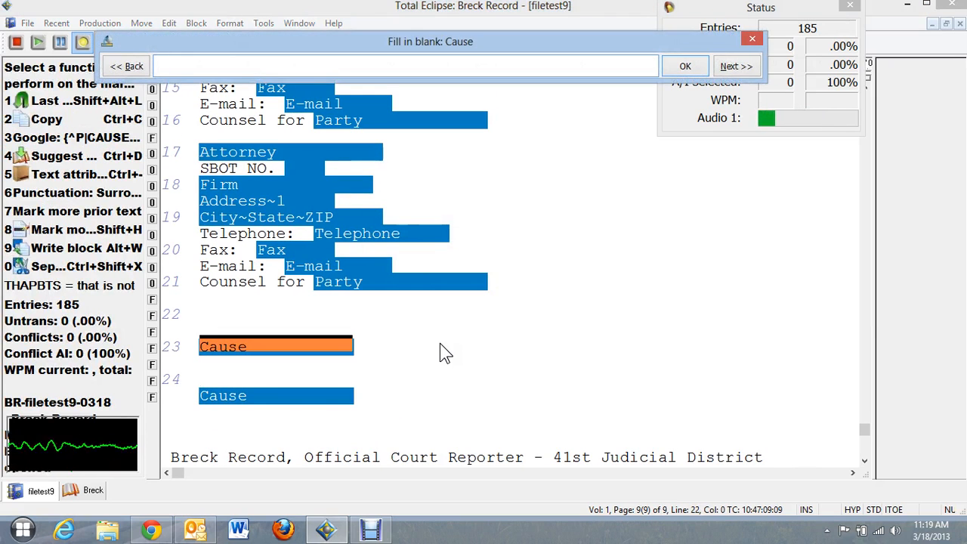
pyautogui.write('200')
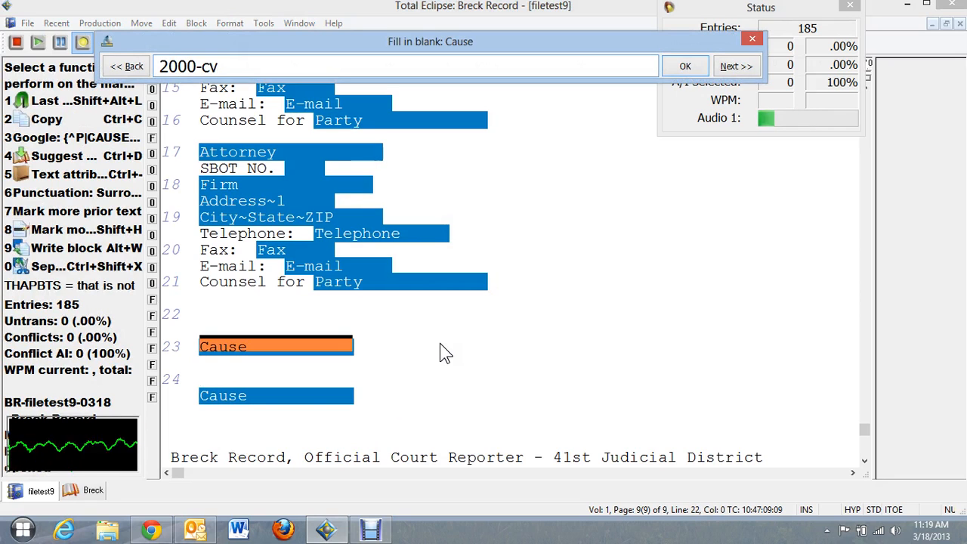
pyautogui.write('0-CV=')
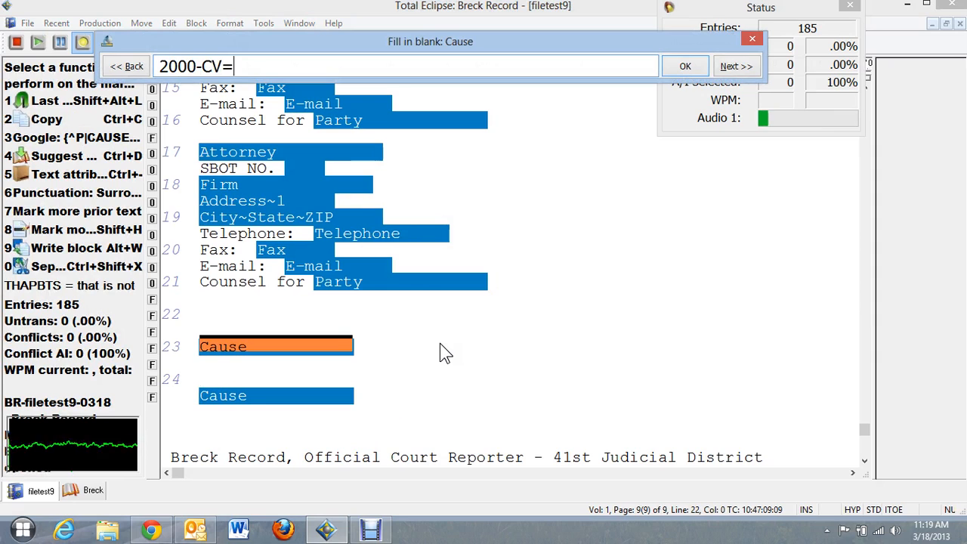
pyautogui.press('BackSpace')
pyautogui.write('=1')
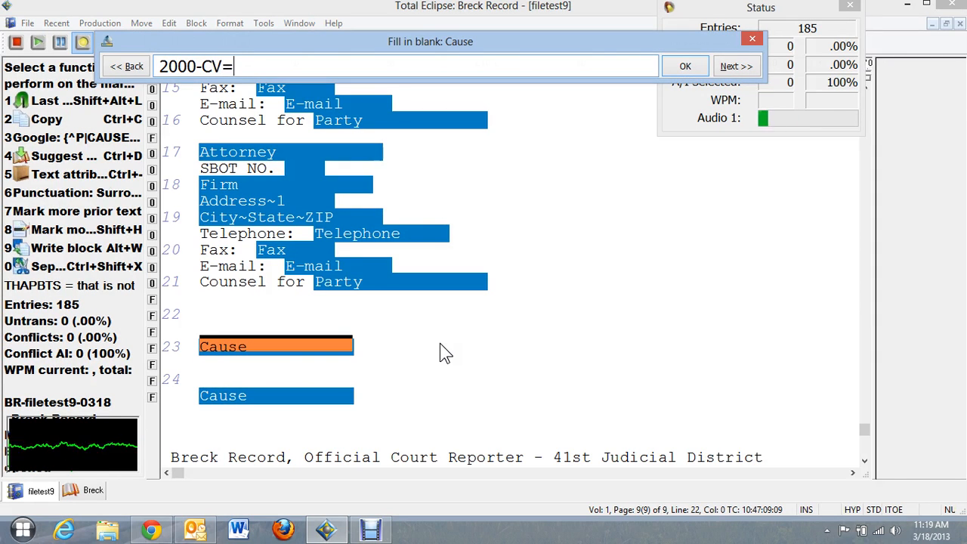
pyautogui.write('234')
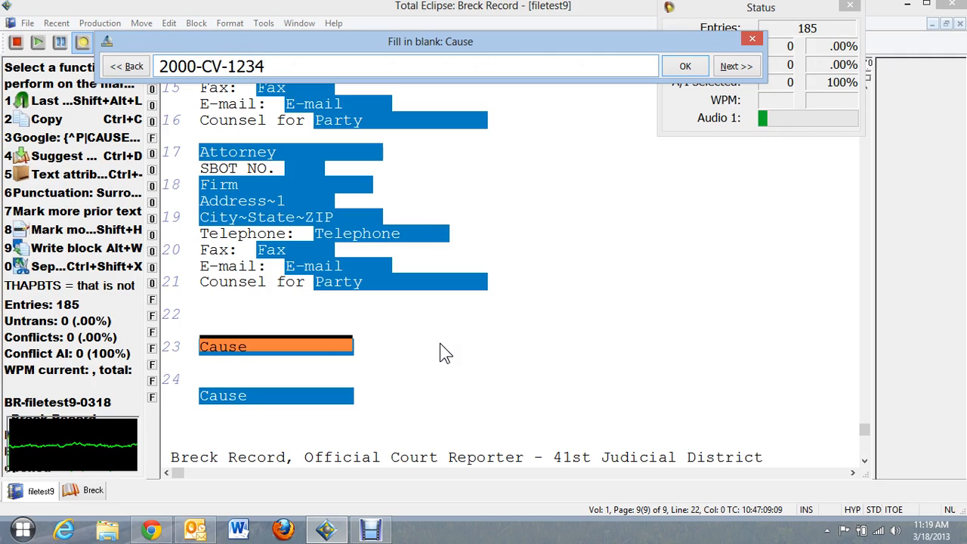
pyautogui.press('Return')
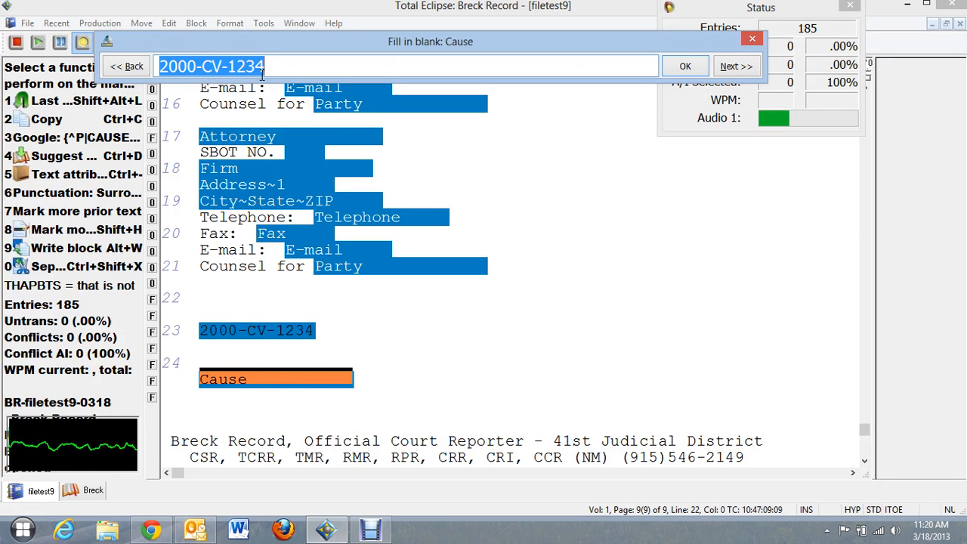
pyautogui.press('Return')
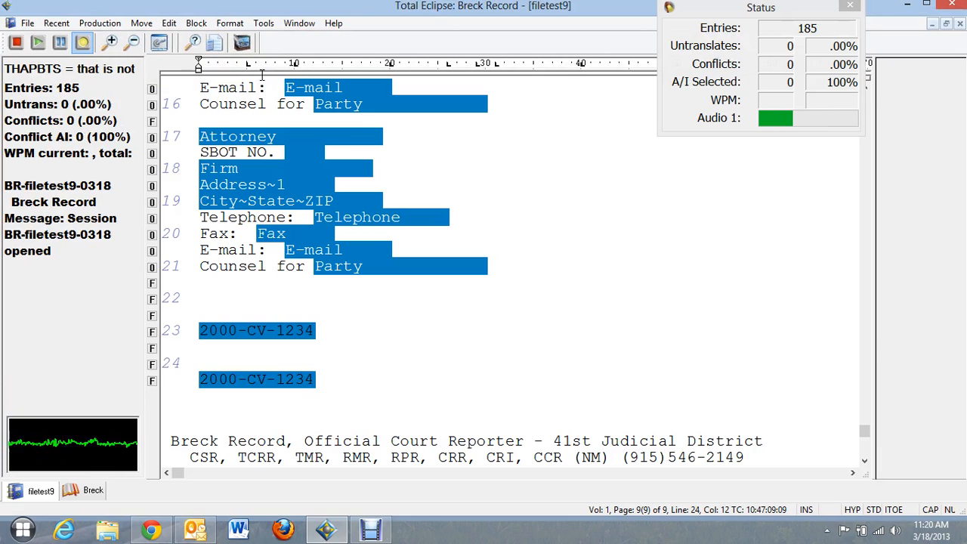
# Step: Add new lines below the filled Cause blanks and paste two unfilled Cause blanks there
pyautogui.press('Return')
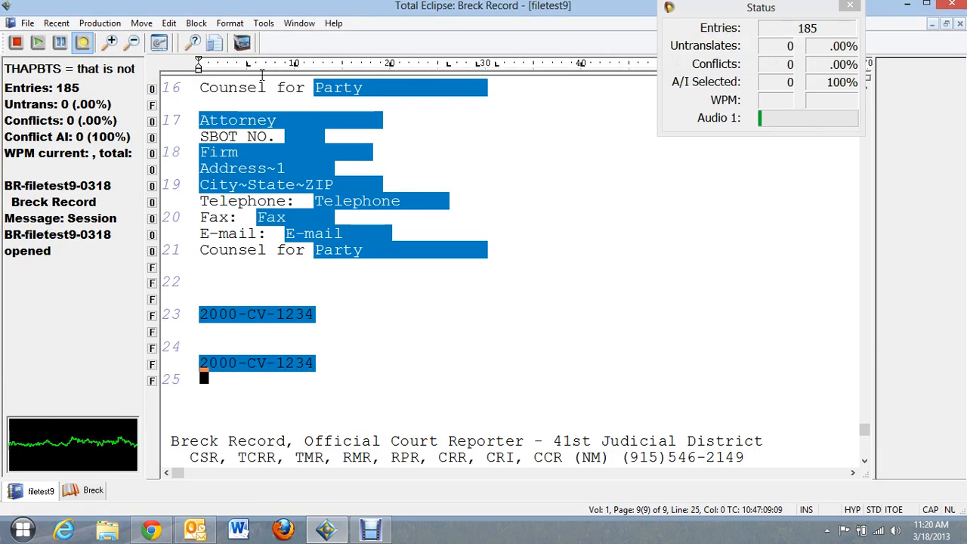
pyautogui.press('Up')
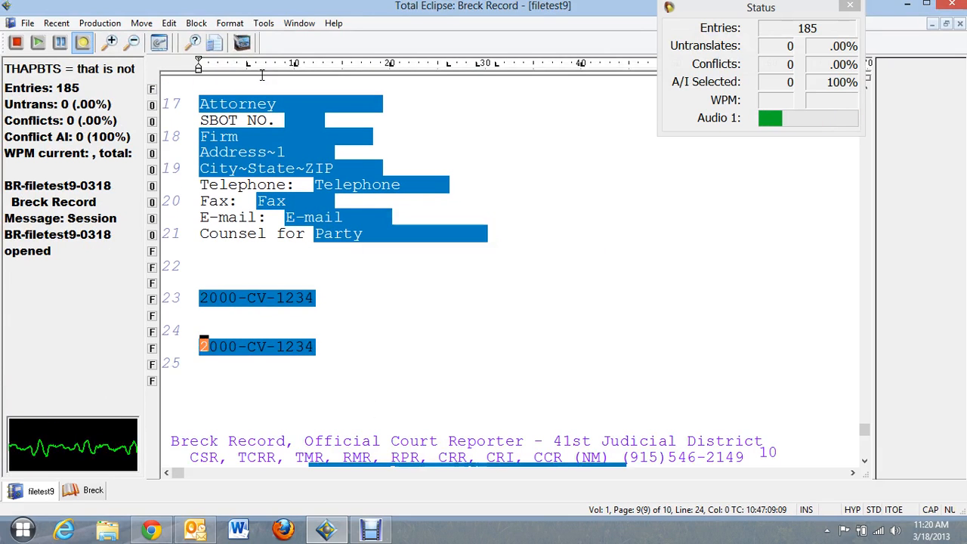
pyautogui.press('`')
pyautogui.press('Down')
pyautogui.press('`')
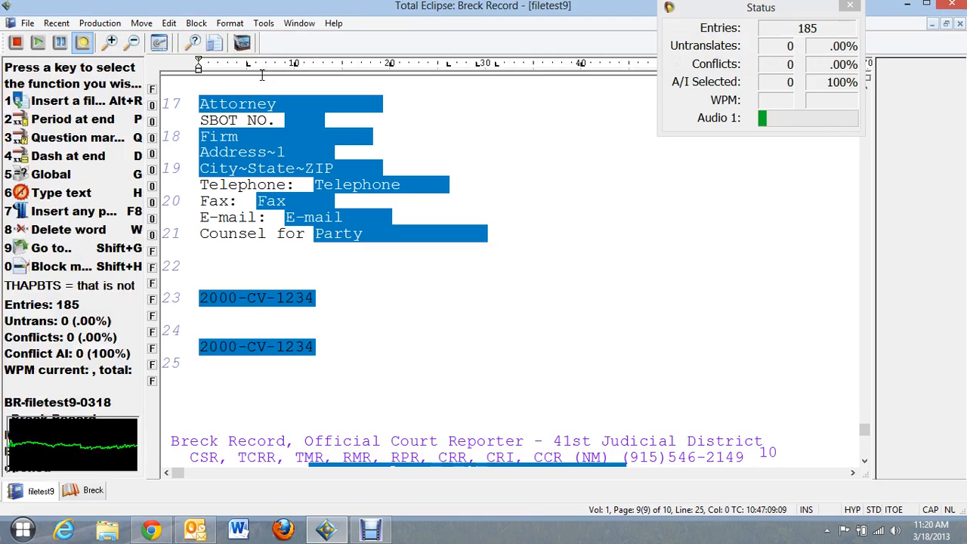
pyautogui.press('Up')
pyautogui.press('Down')
pyautogui.press('Down')
pyautogui.press('Down')
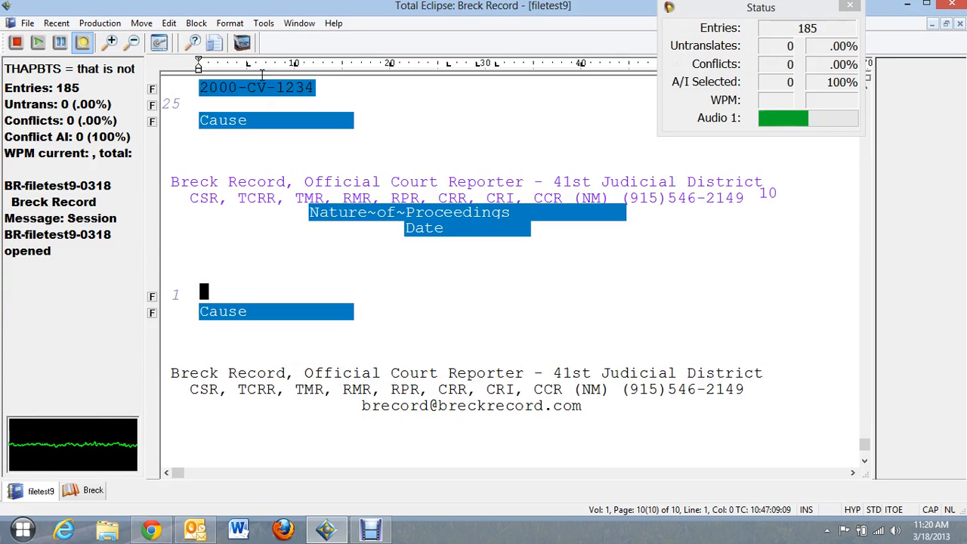
# Step: Insert a line break above the pasted Cause blanks to push both onto lines 1 and 2 of page 10
pyautogui.press('Up')
pyautogui.press('Up')
pyautogui.press('`')
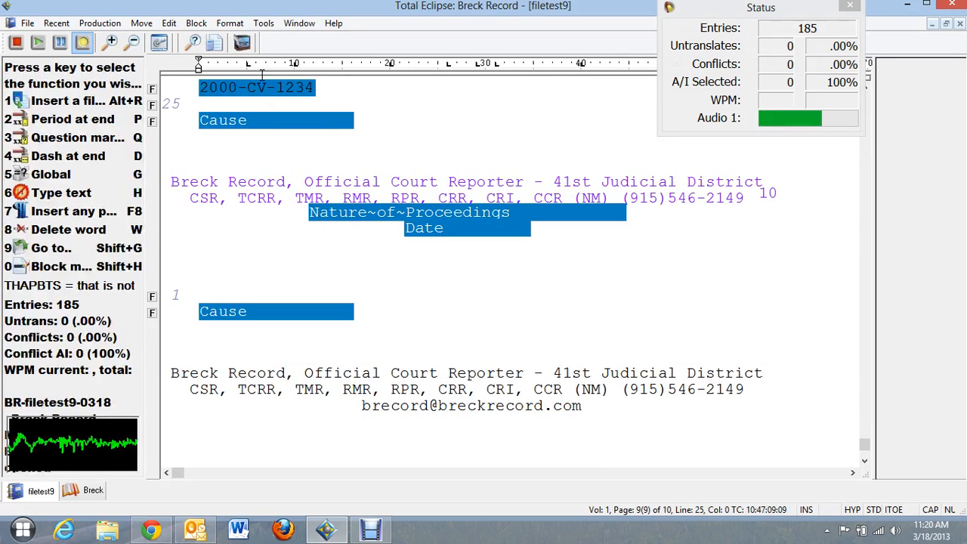
pyautogui.press('Return')
pyautogui.press('Down')
pyautogui.press('`')
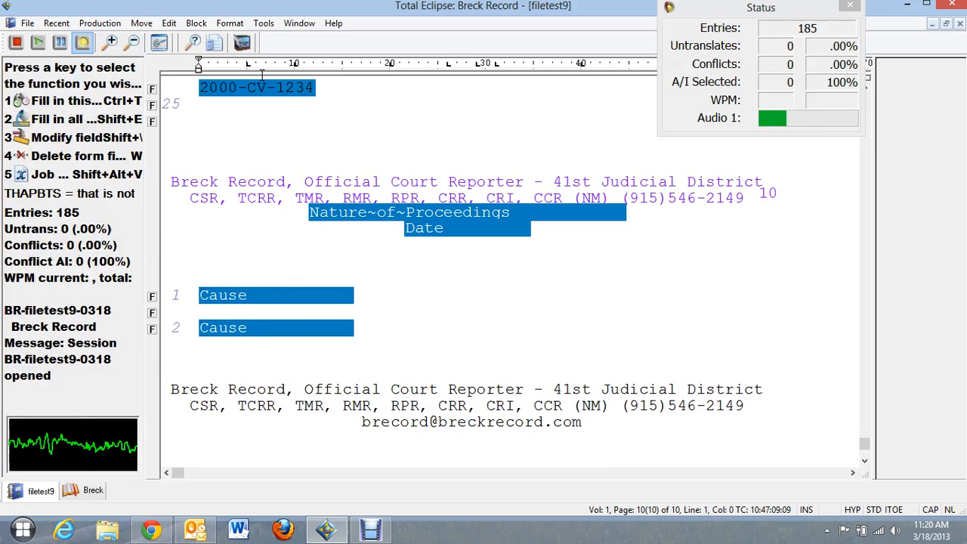
# Step: Turn off Prompt for contents for both Cause blanks on page 10, keeping the CAUSE variable
pyautogui.press('3')
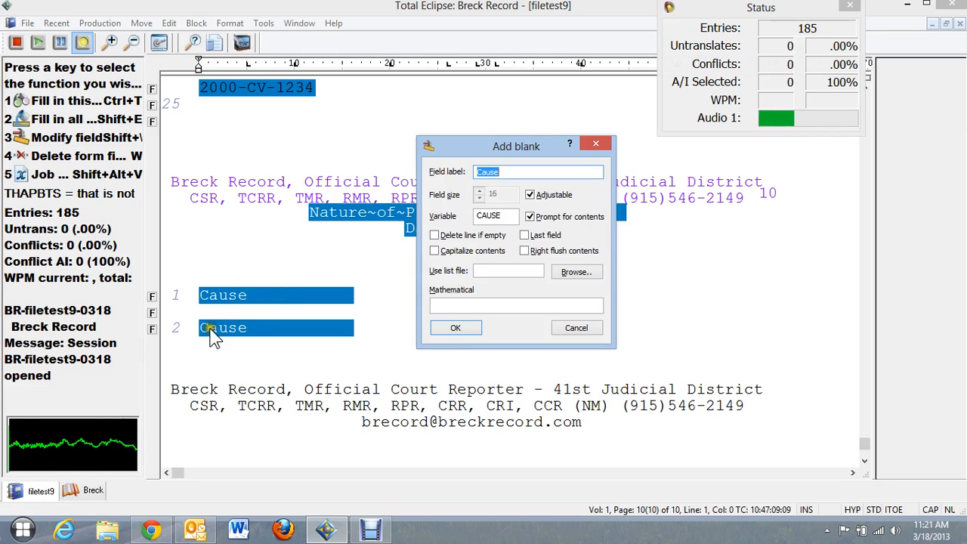
pyautogui.click(530, 217)
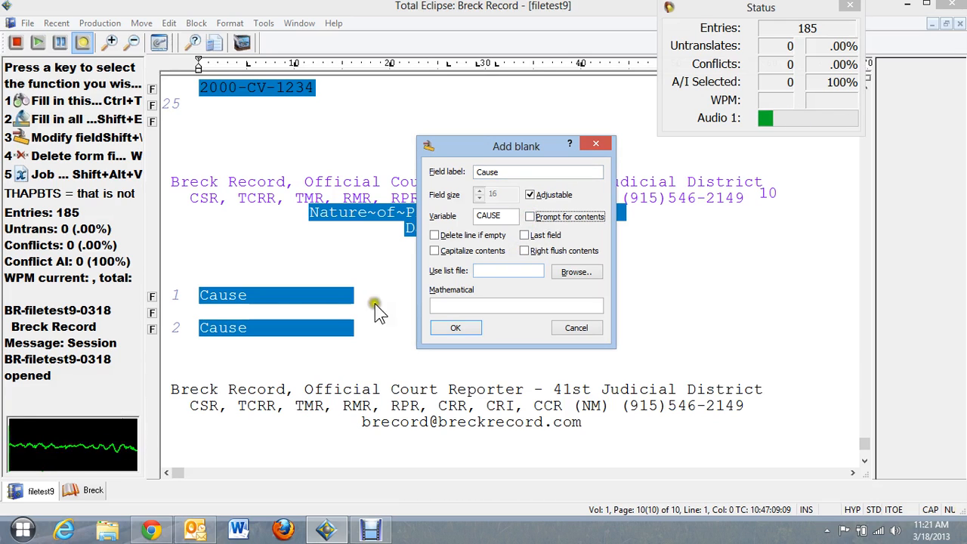
pyautogui.click(453, 329)
pyautogui.click(203, 327)
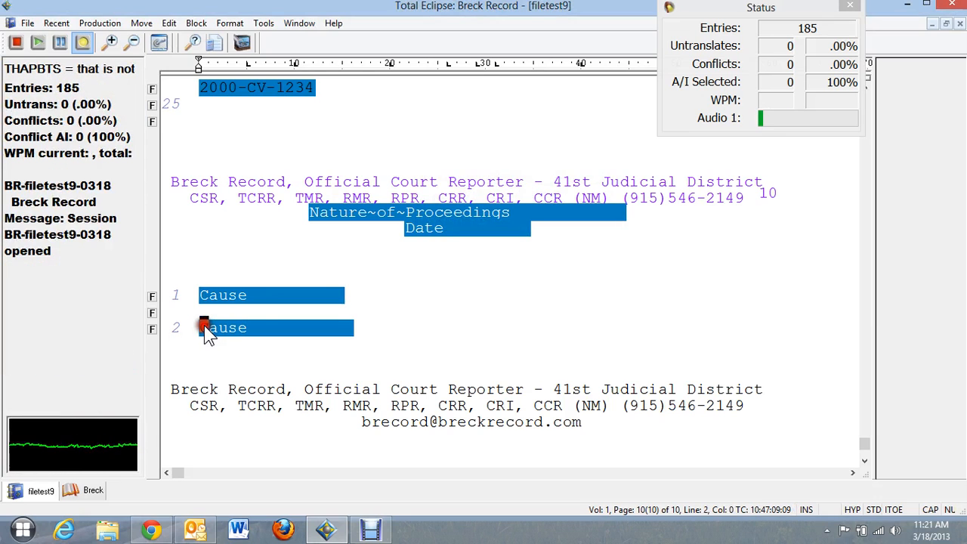
pyautogui.press('4')
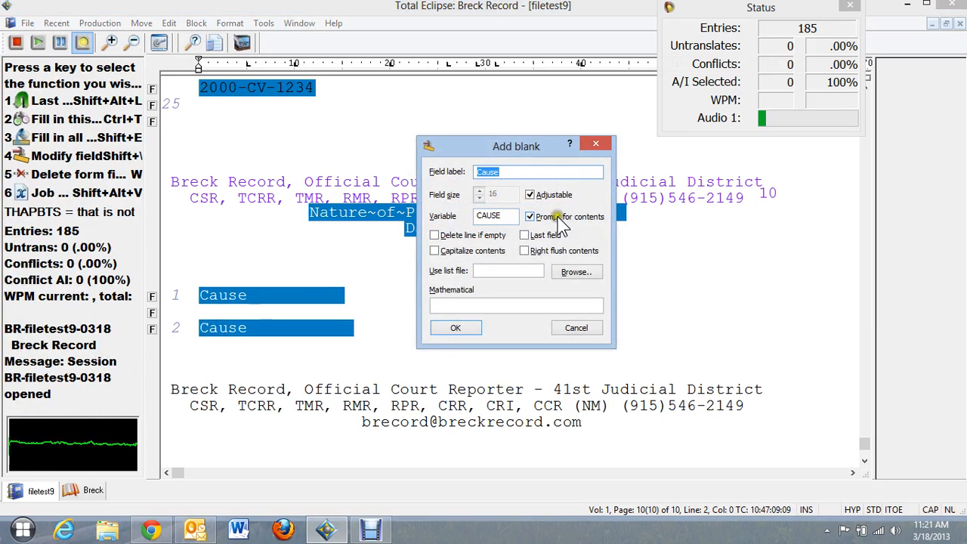
pyautogui.click(530, 217)
pyautogui.click(451, 328)
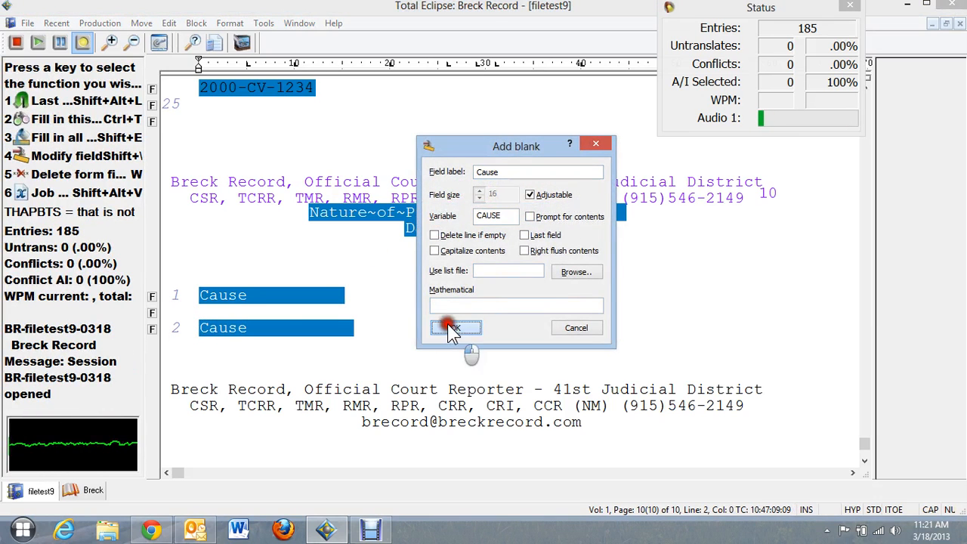
# Step: From above line 1 of page 10, fill in both Cause blanks with the stored CAUSE value 2000-CV-1234
pyautogui.click(258, 269)
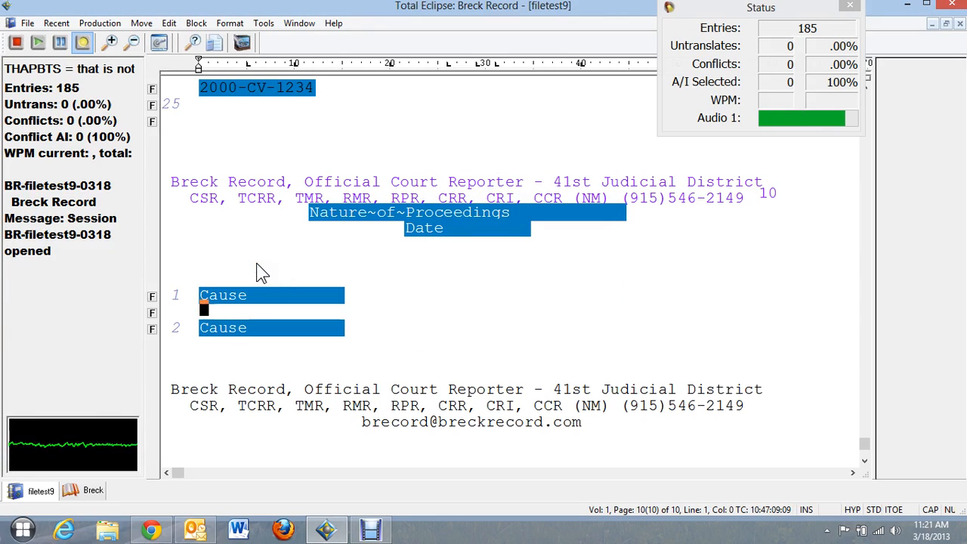
pyautogui.press('Up')
pyautogui.press('Up')
pyautogui.press('/')
pyautogui.press('1')
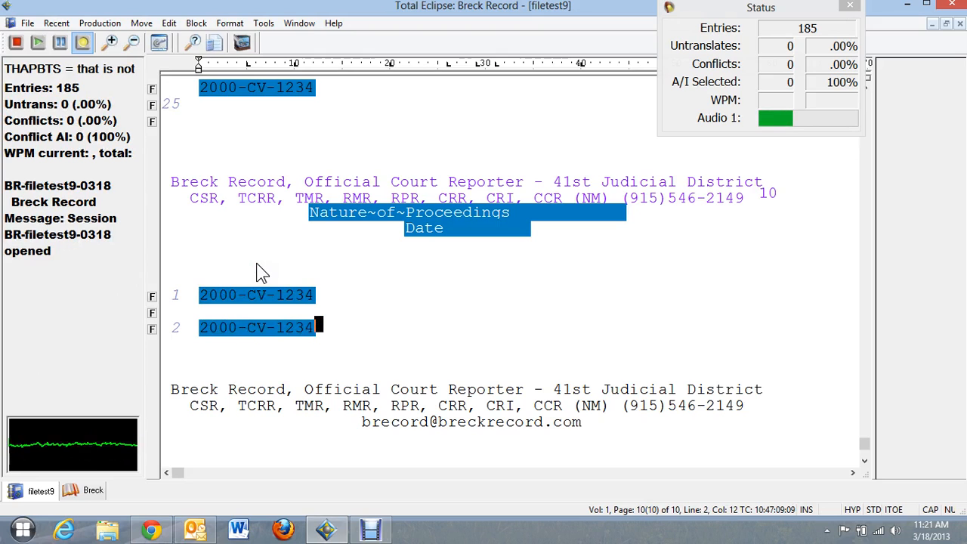
pyautogui.press('Up')
pyautogui.press('Up')
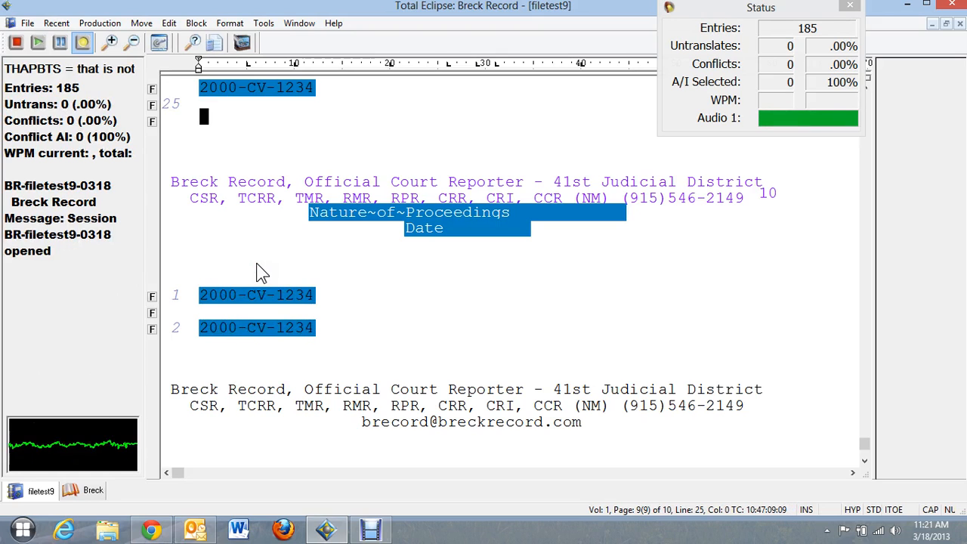
pyautogui.press('Down')
pyautogui.press('Down')
pyautogui.press('/')
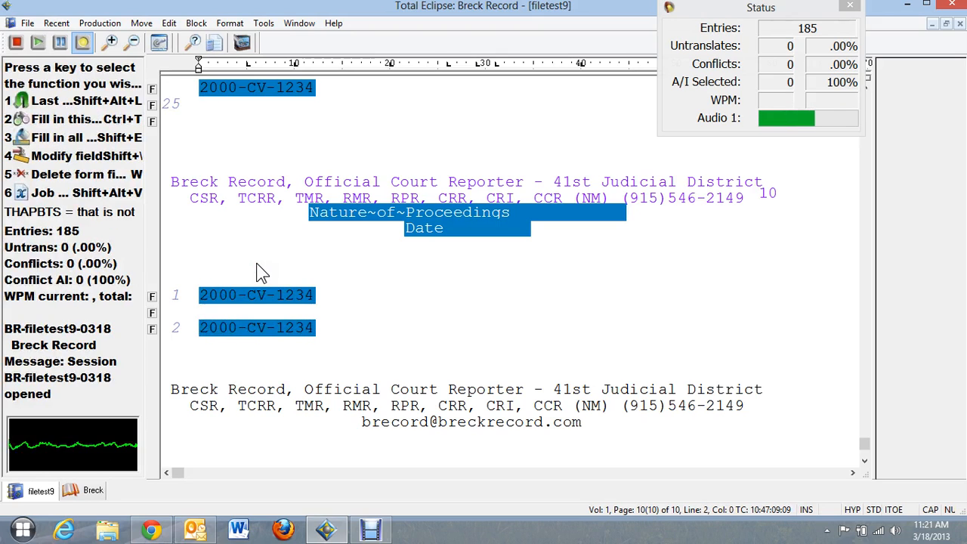
pyautogui.press('4')
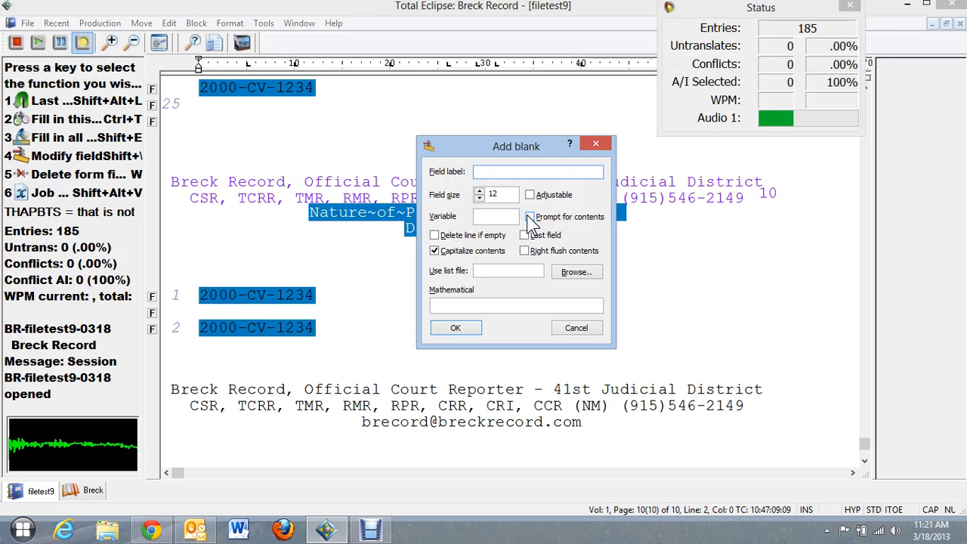
pyautogui.click(571, 327)
# Step: Paste two more unfilled Cause blanks below line 2 of page 10 and add an empty line above them
pyautogui.click(345, 337)
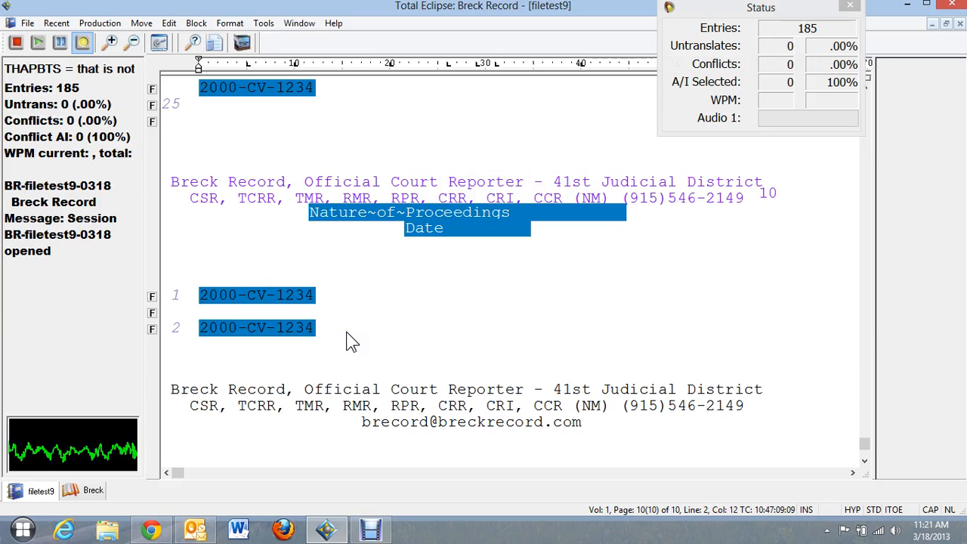
pyautogui.press('Return')
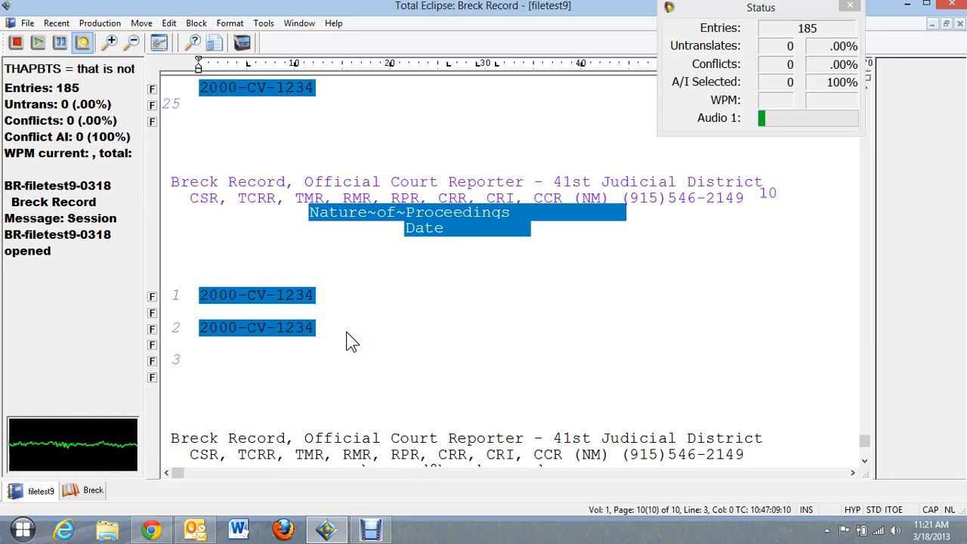
pyautogui.hotkey('alt', 'r')
pyautogui.hotkey('alt', 'r')
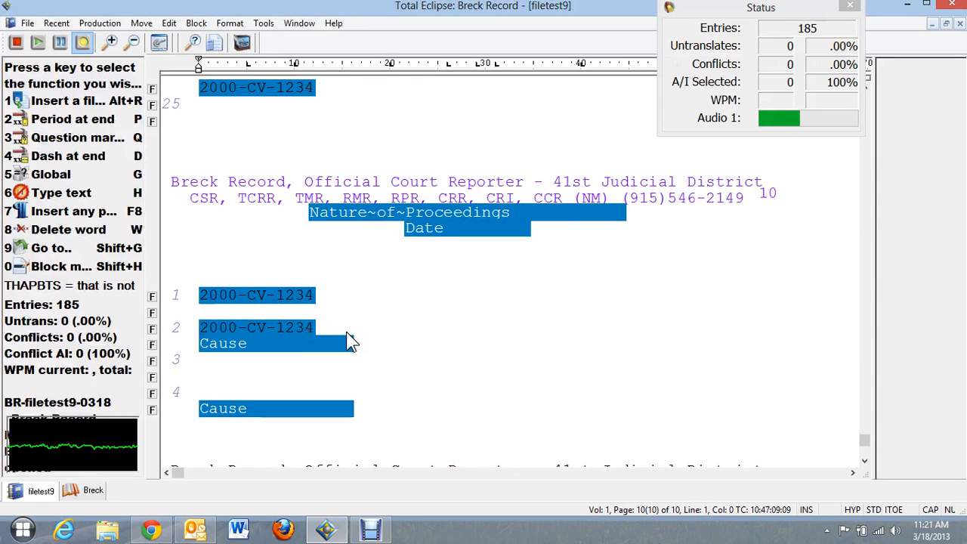
pyautogui.click(347, 327)
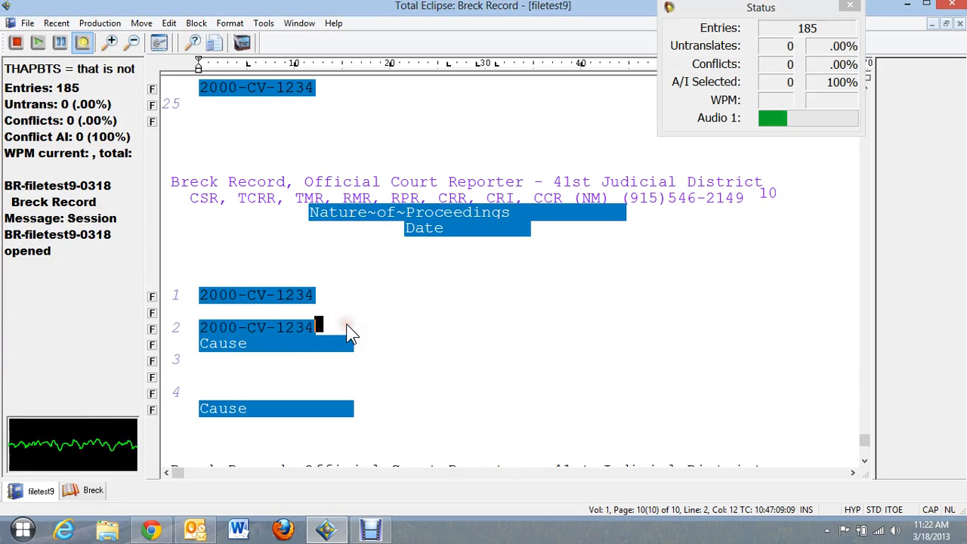
pyautogui.press('Return')
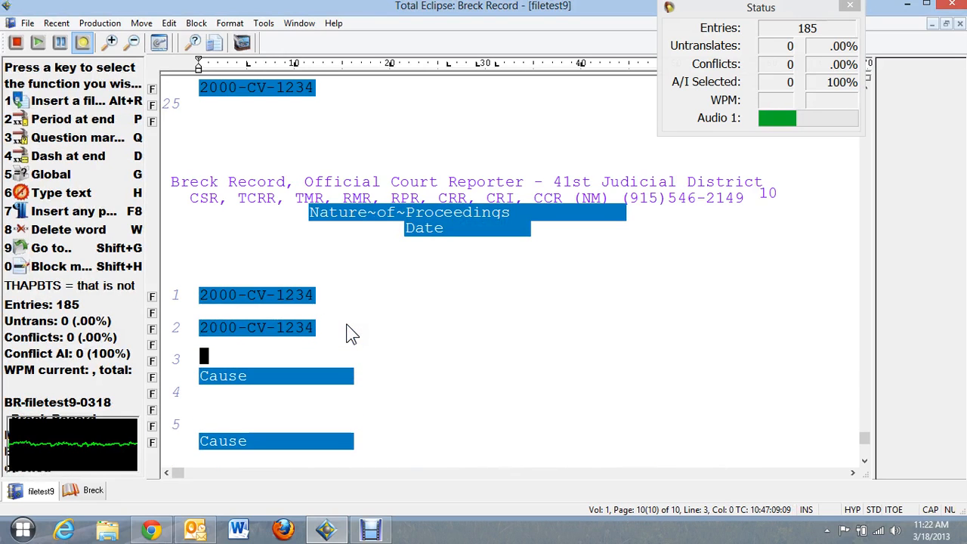
pyautogui.press('Down')
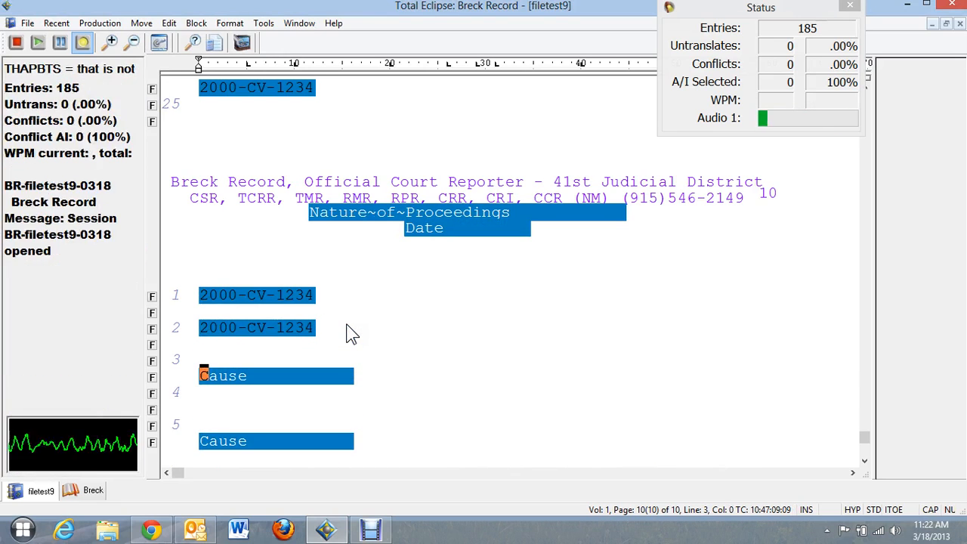
pyautogui.hotkey('ctrl', 't')
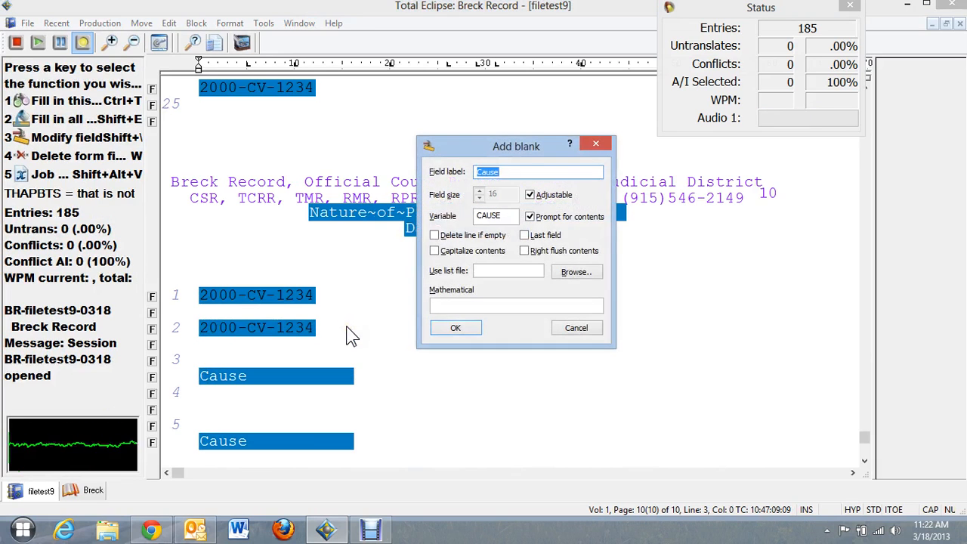
pyautogui.click(592, 145)
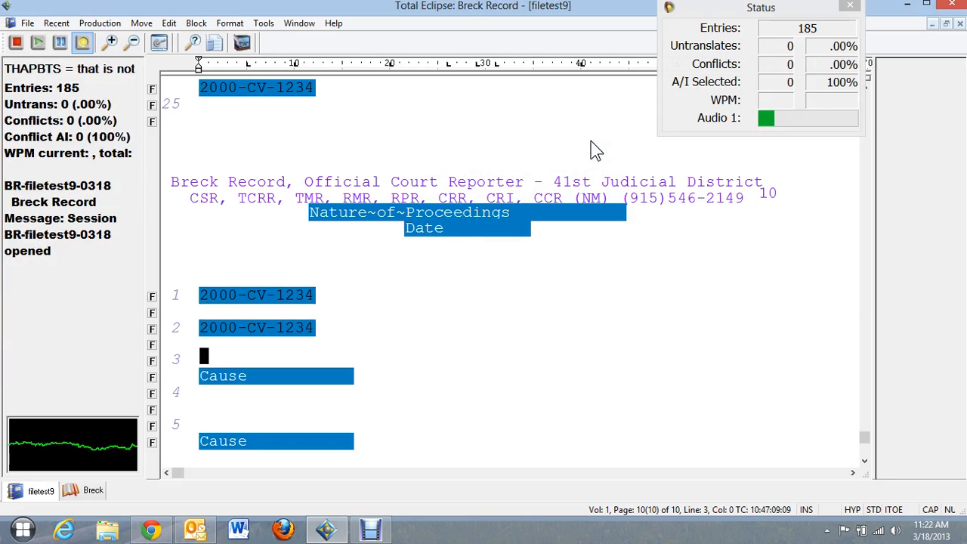
pyautogui.hotkey('shift', 'e')
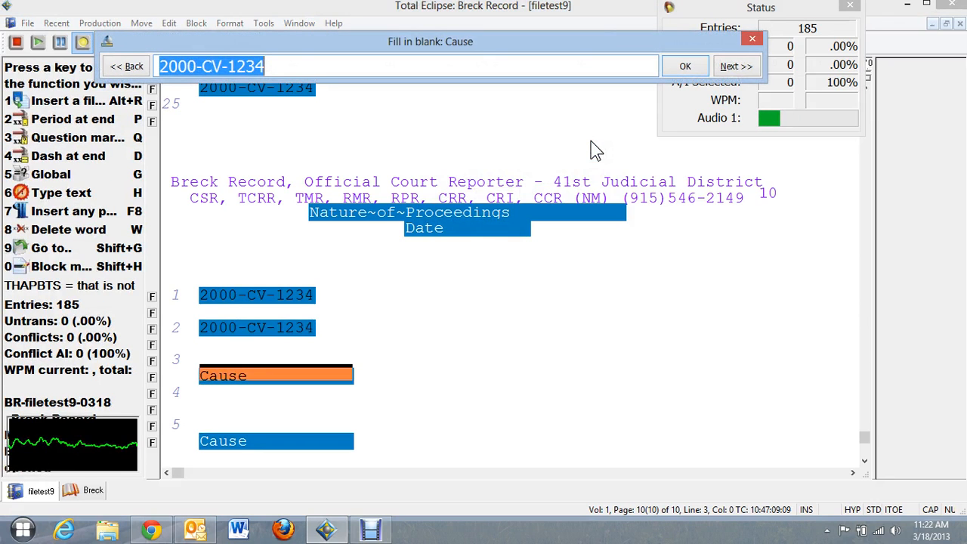
pyautogui.press('Escape')
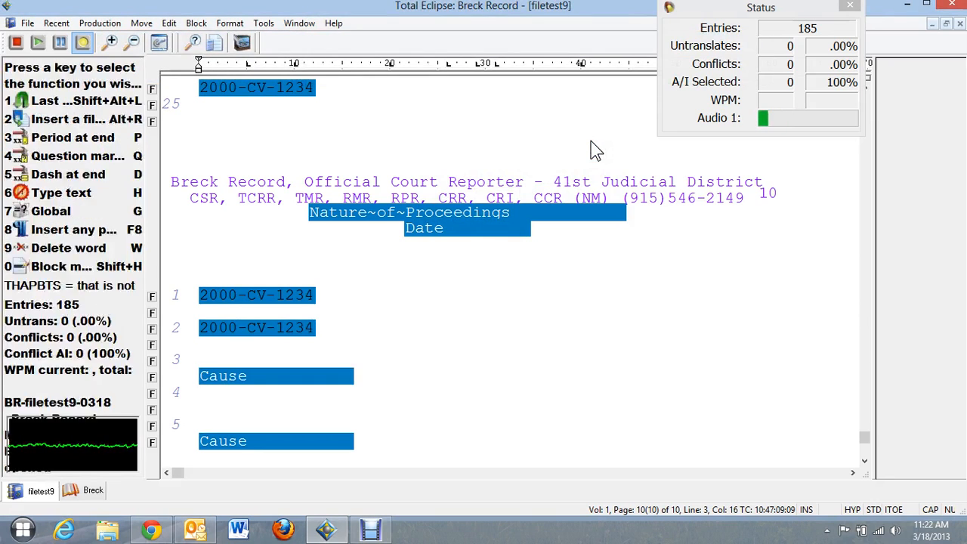
# Step: Turn off Prompt for contents for the Cause blank under line 3 and run the fill, stopping at the blank under line 5
pyautogui.hotkey('shift', '\\')
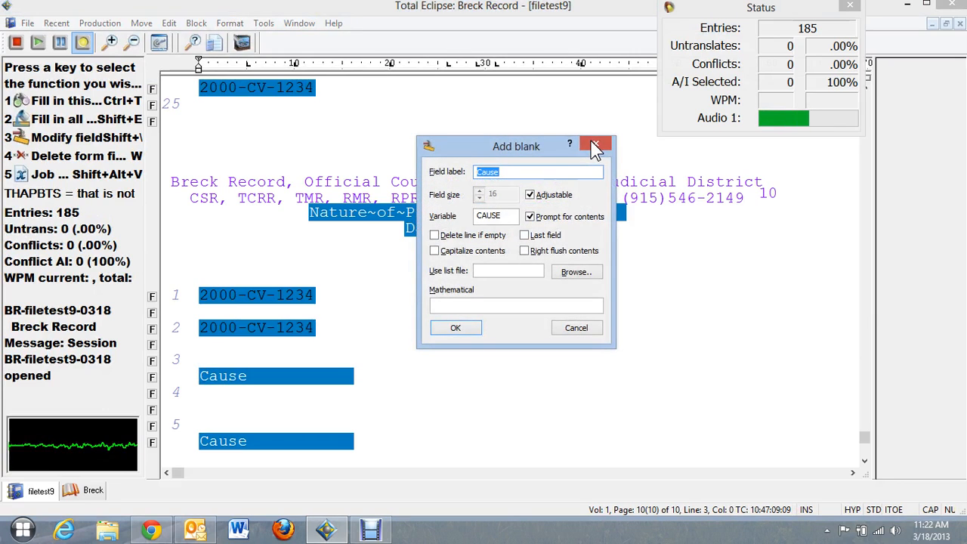
pyautogui.click(530, 216)
pyautogui.click(455, 327)
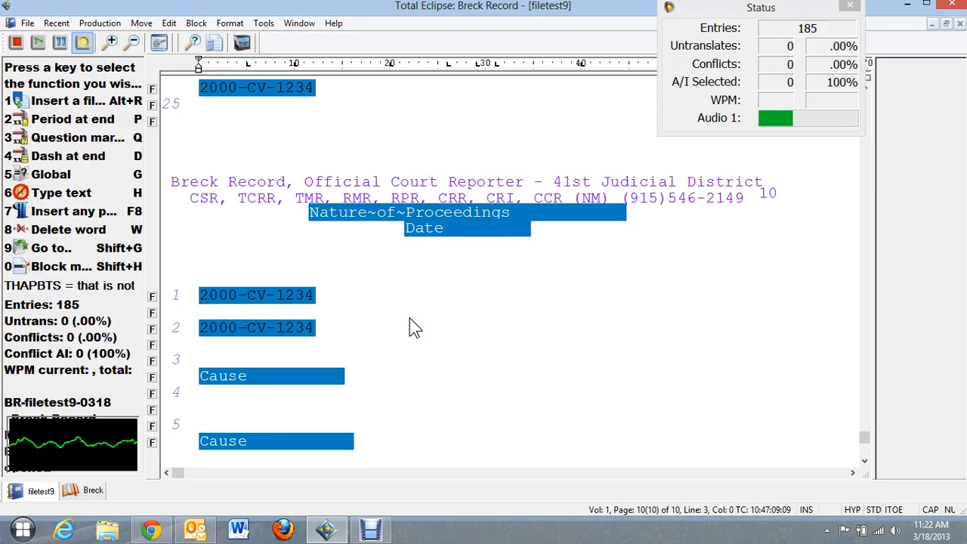
pyautogui.press('\\')
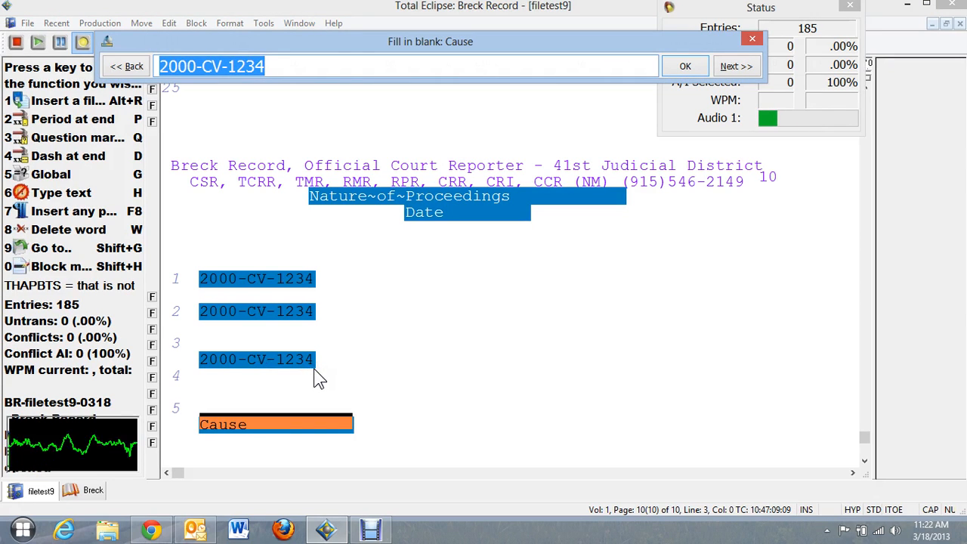
pyautogui.press('Escape')
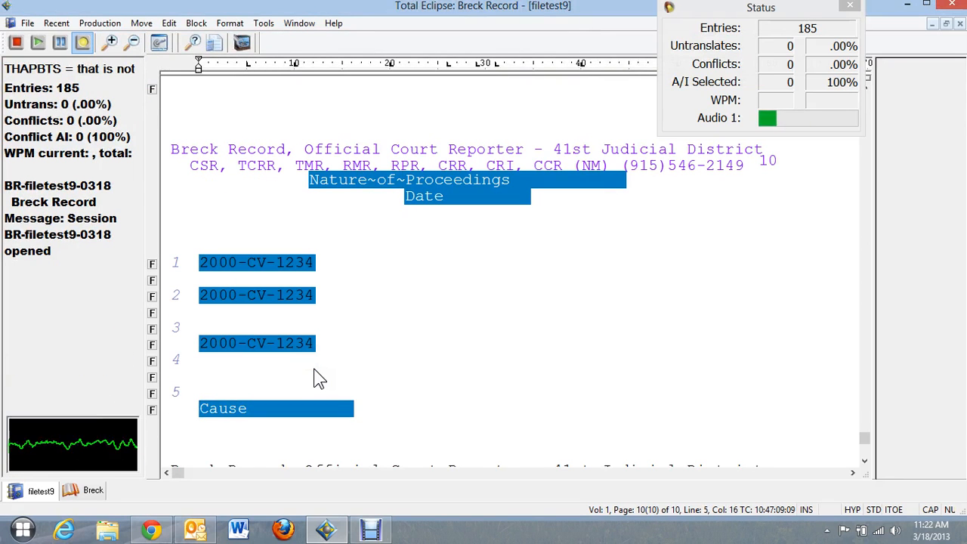
# Step: Examine the form blanks on the Reporter's Record title page, from the volume and cause number down to the proceedings date
pyautogui.hotkey('ctrl', 'Home')
pyautogui.press('pagedown')
pyautogui.press('pagedown')
pyautogui.press('Down')
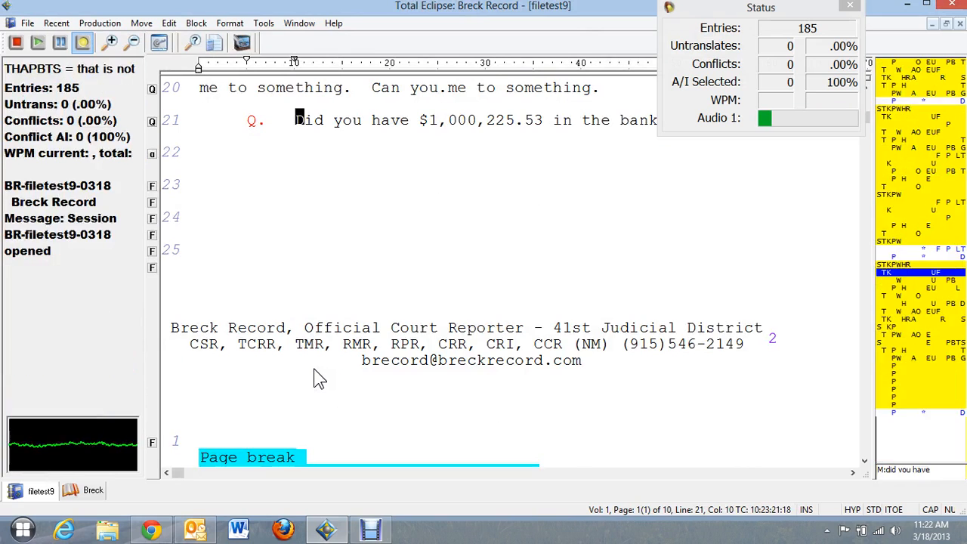
pyautogui.press('Down')
pyautogui.press('Down')
pyautogui.press('Down')
pyautogui.press('Down')
pyautogui.press('Down')
pyautogui.press('Down')
pyautogui.press('Down')
pyautogui.press('Down')
pyautogui.press('Down')
pyautogui.press('Down')
pyautogui.press('Down')
pyautogui.press('Down')
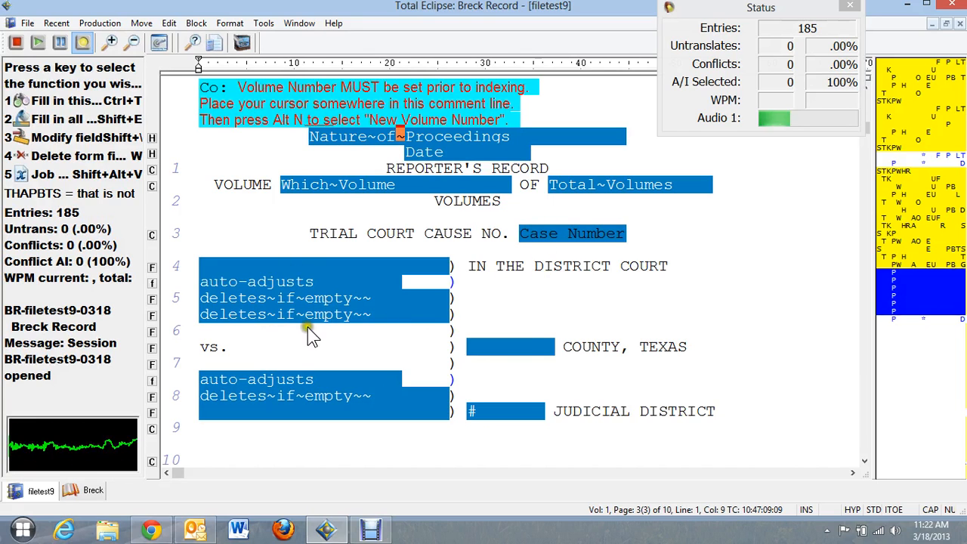
pyautogui.scroll(-1, 504, 330)
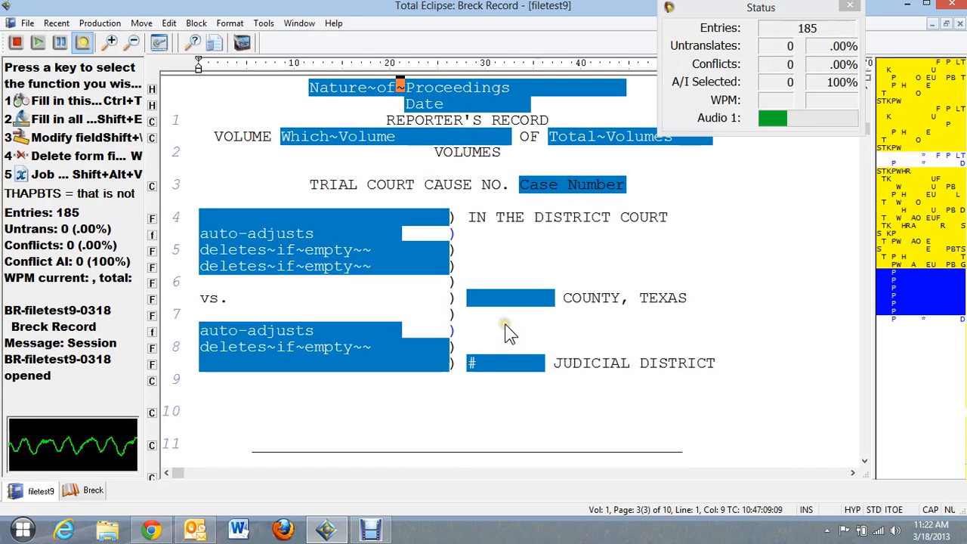
pyautogui.scroll(-2, 504, 331)
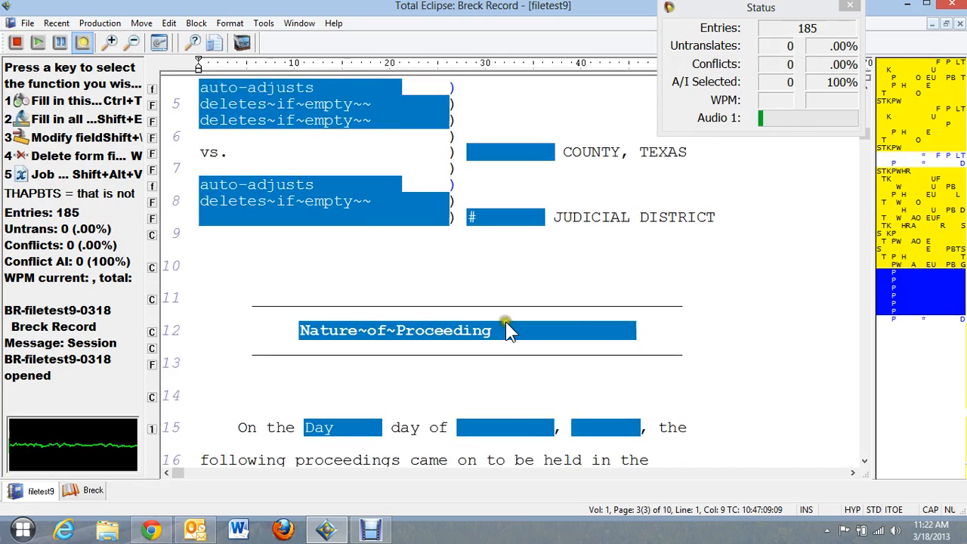
pyautogui.scroll(-1, 506, 331)
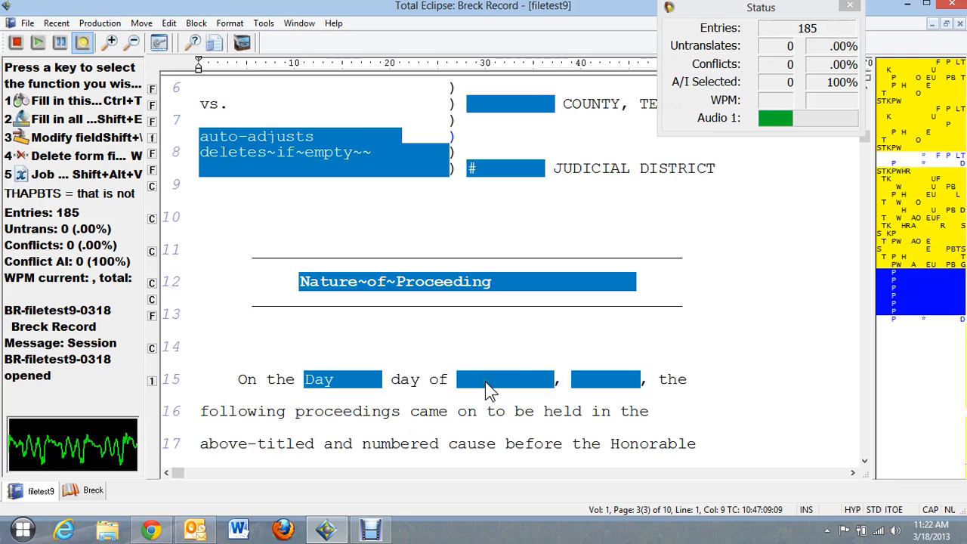
# Step: Fill in the Day blank on line 15 of page 3 with 18th and stop the fill at the month list
pyautogui.press('Down')
pyautogui.press('Down')
pyautogui.press('Down')
pyautogui.press('Down')
pyautogui.press('Down')
pyautogui.press('Down')
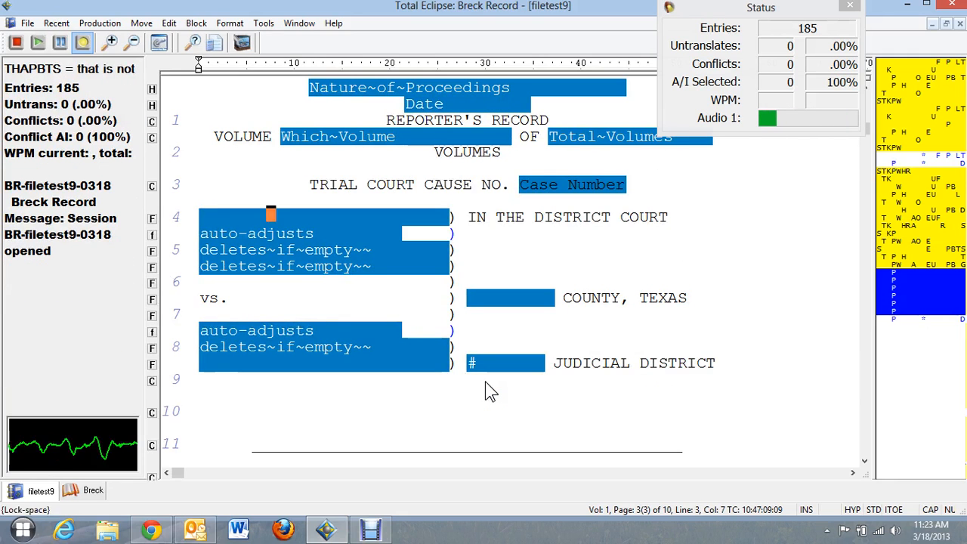
pyautogui.press('Down')
pyautogui.press('Down')
pyautogui.press('Down')
pyautogui.press('Down')
pyautogui.press('Down')
pyautogui.press('Down')
pyautogui.press('Down')
pyautogui.press('Down')
pyautogui.press('Down')
pyautogui.press('Down')
pyautogui.press('Down')
pyautogui.press('Down')
pyautogui.press('Down')
pyautogui.press('Down')
pyautogui.press('Down')
pyautogui.press('Down')
pyautogui.press('Down')
pyautogui.press('Down')
pyautogui.press('Down')
pyautogui.press('Up')
pyautogui.press('Up')
pyautogui.press('Up')
pyautogui.hotkey('ctrl', 'f')
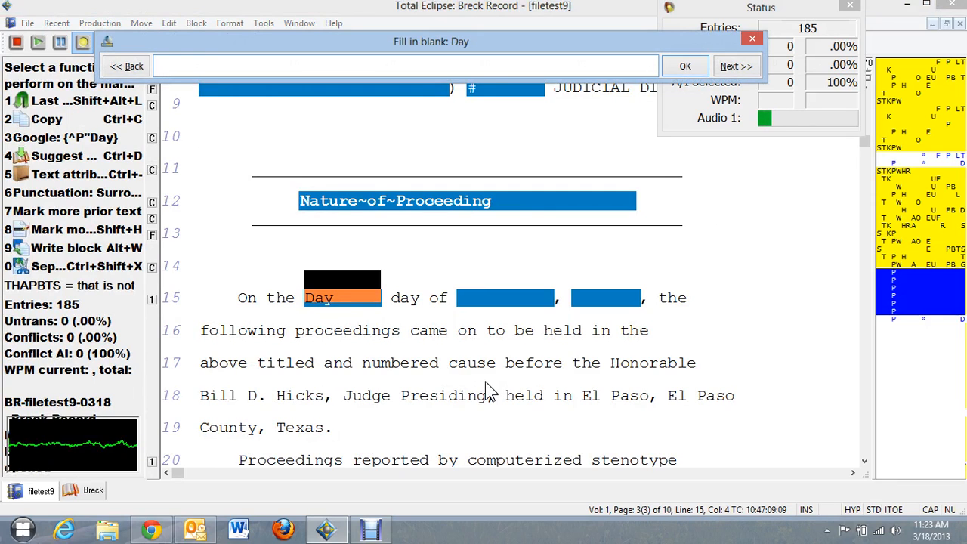
pyautogui.write('18TH')
pyautogui.press('BackSpace')
pyautogui.press('BackSpace')
pyautogui.write('th')
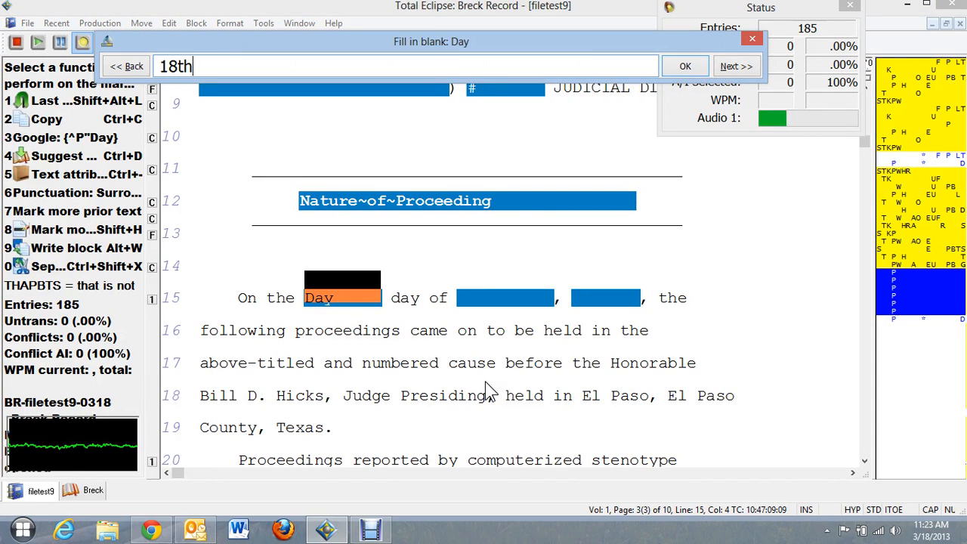
pyautogui.press('Return')
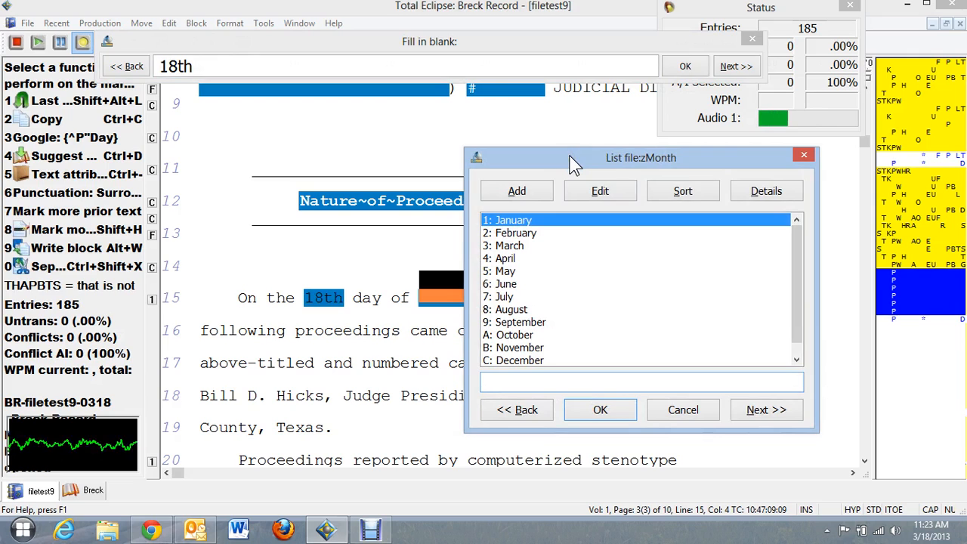
pyautogui.press('Escape')
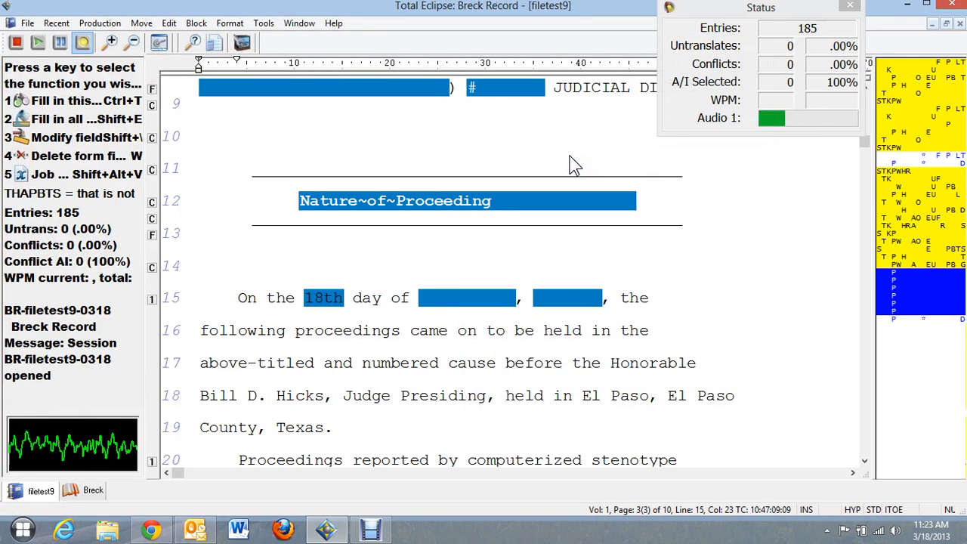
# Step: Check the month blank's list file setting, fill in March and 2013 from the lists, and stop the fill at the Attorney blank
pyautogui.hotkey('shift', 'w')
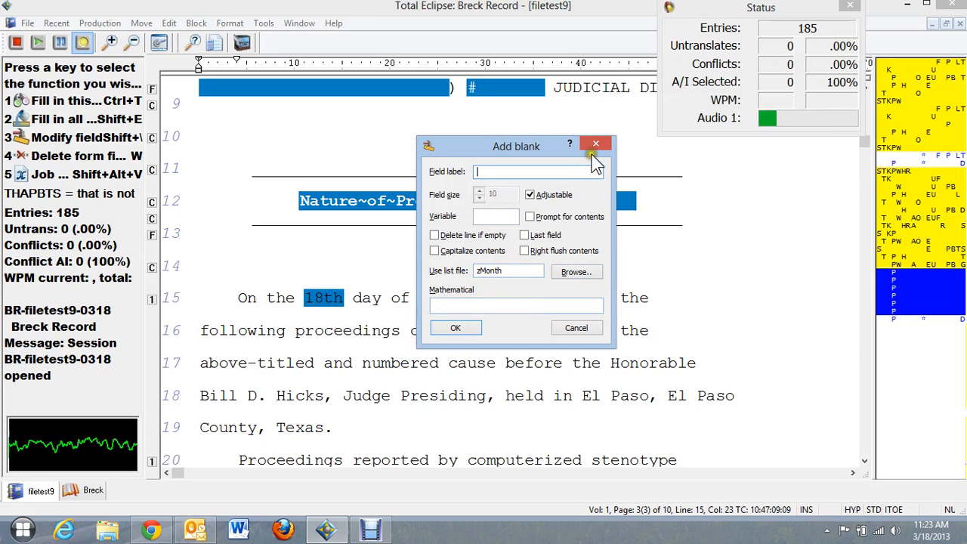
pyautogui.click(595, 144)
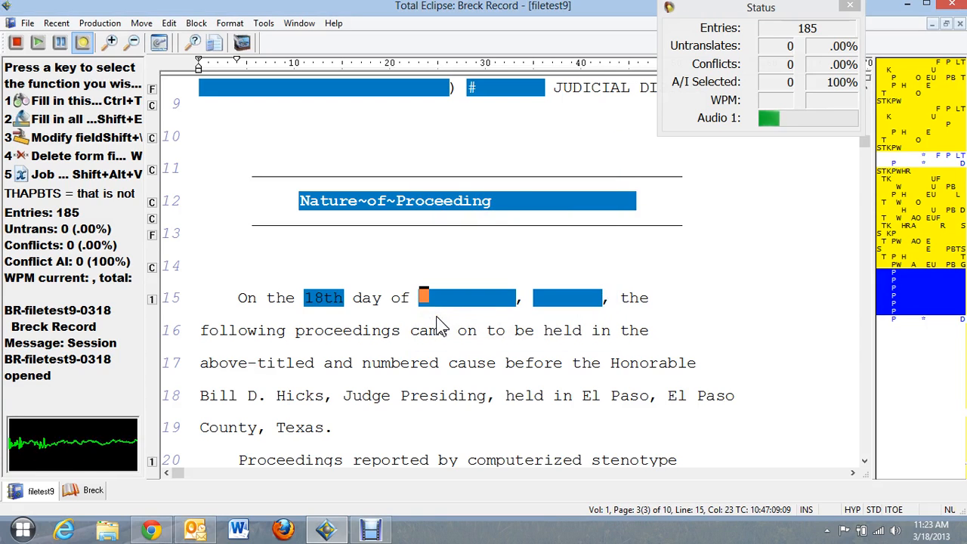
pyautogui.hotkey('ctrl', 't')
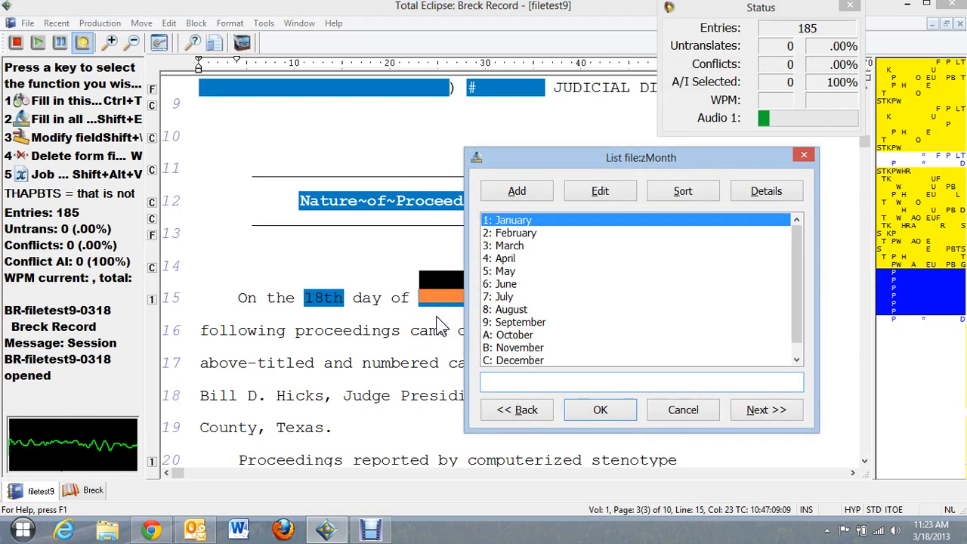
pyautogui.doubleClick(498, 246)
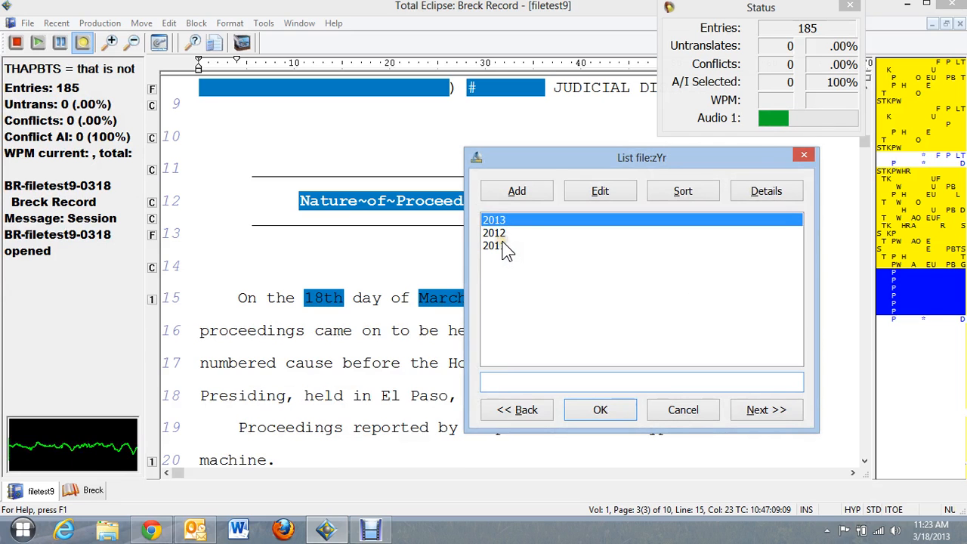
pyautogui.doubleClick(498, 246)
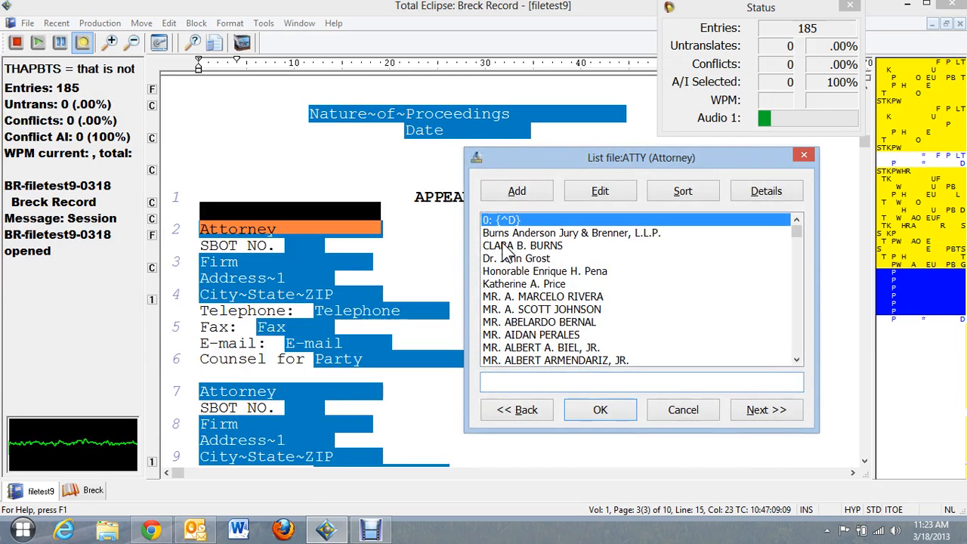
pyautogui.press('Escape')
# Step: Review the filled-in day, month and year in the proceedings sentence on line 15 of page 3
pyautogui.press('Up')
pyautogui.press('Up')
pyautogui.press('Up')
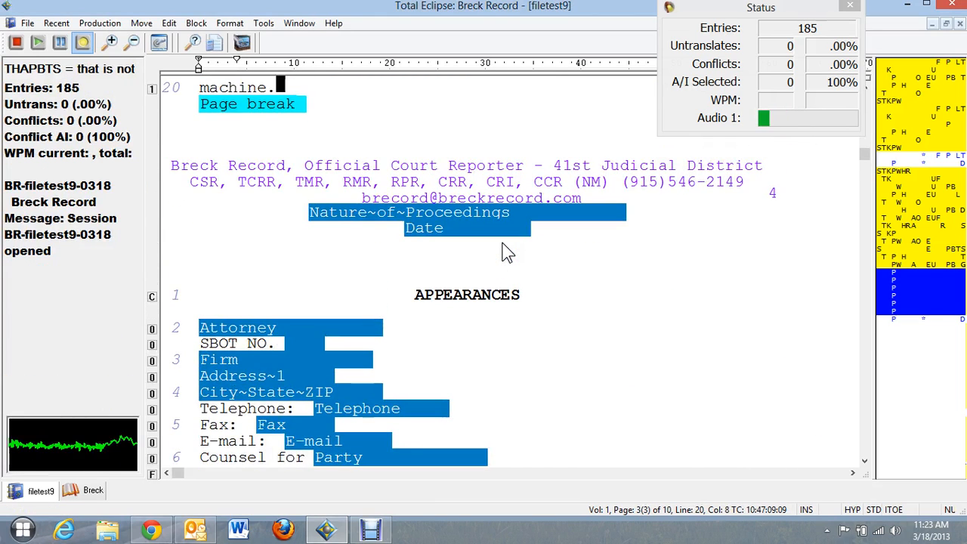
pyautogui.press('Up')
pyautogui.press('Up')
pyautogui.press('Up')
pyautogui.press('Up')
pyautogui.press('Up')
pyautogui.press('Up')
pyautogui.press('Up')
pyautogui.press('Up')
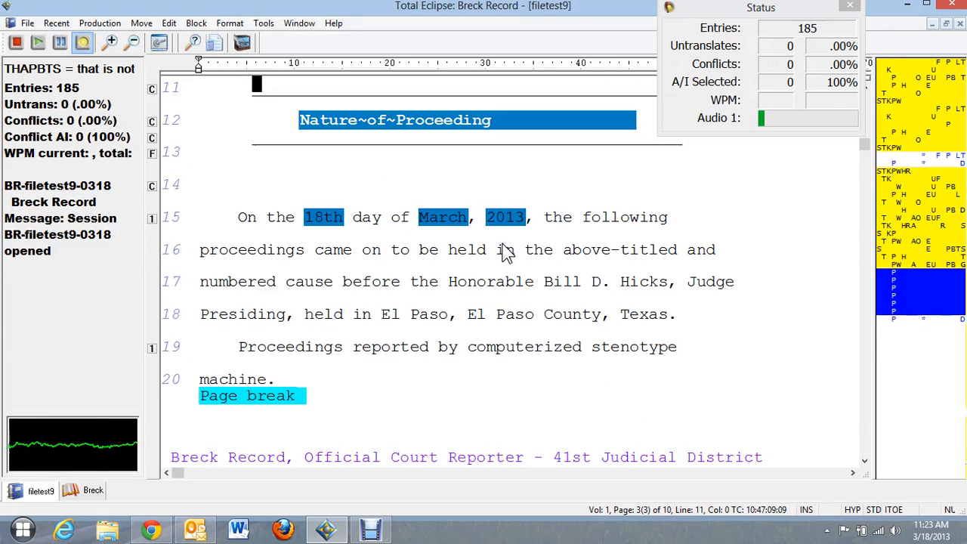
# Step: Open the FIRMMAIN list file from the second Firm blank on the Appearances page and examine how its entries' fields are separated
pyautogui.press('Down')
pyautogui.press('Down')
pyautogui.press('Down')
pyautogui.press('Down')
pyautogui.press('Down')
pyautogui.press('Down')
pyautogui.press('Down')
pyautogui.press('Down')
pyautogui.press('Down')
pyautogui.press('Down')
pyautogui.press('Down')
pyautogui.press('Down')
pyautogui.press('Down')
pyautogui.press('Down')
pyautogui.press('Down')
pyautogui.press('Down')
pyautogui.press('Down')
pyautogui.press('Down')
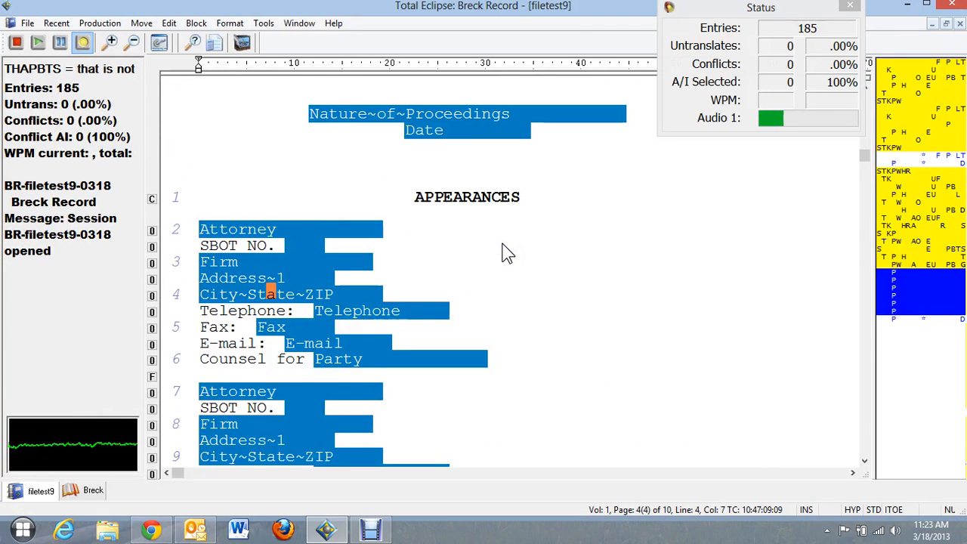
pyautogui.press('Down')
pyautogui.press('Down')
pyautogui.press('Down')
pyautogui.press('Down')
pyautogui.press('Down')
pyautogui.press('Down')
pyautogui.press('Down')
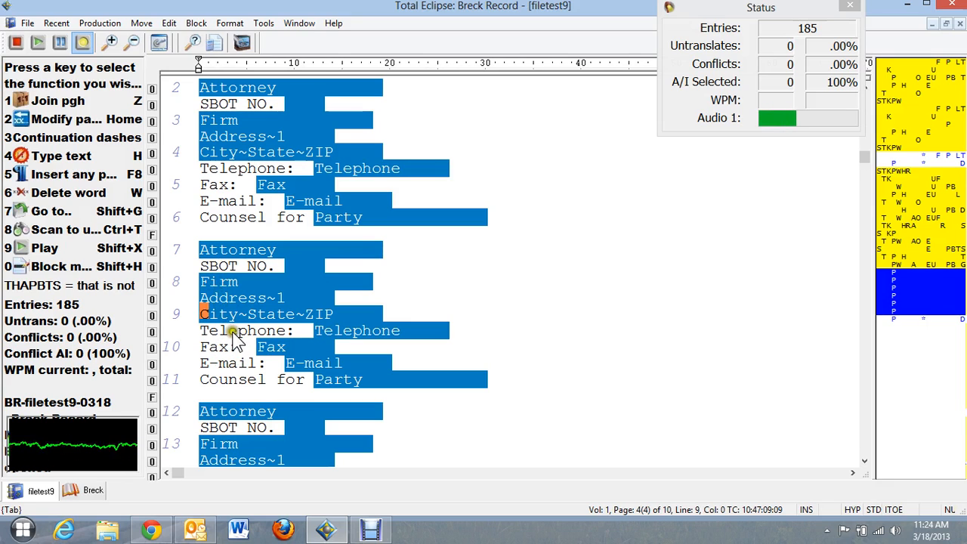
pyautogui.click(207, 283)
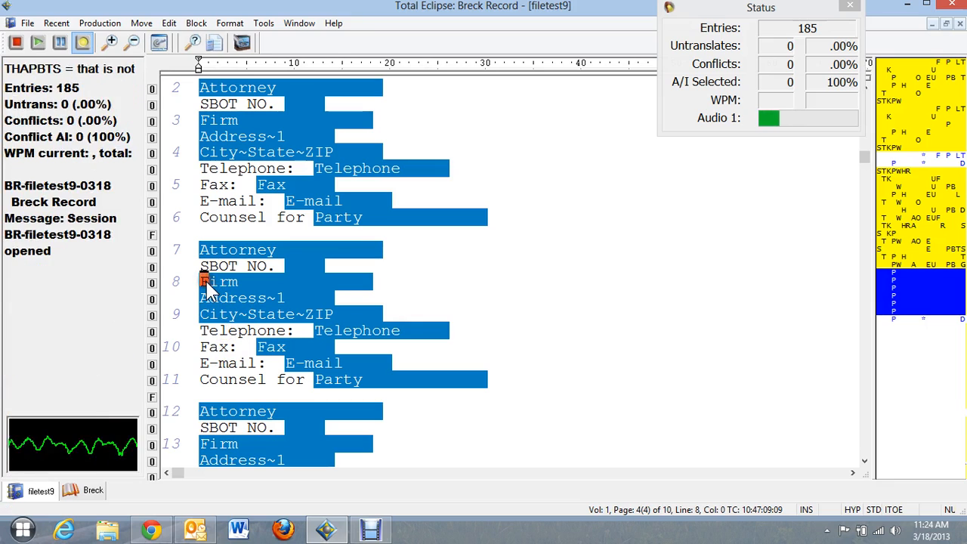
pyautogui.press('2')
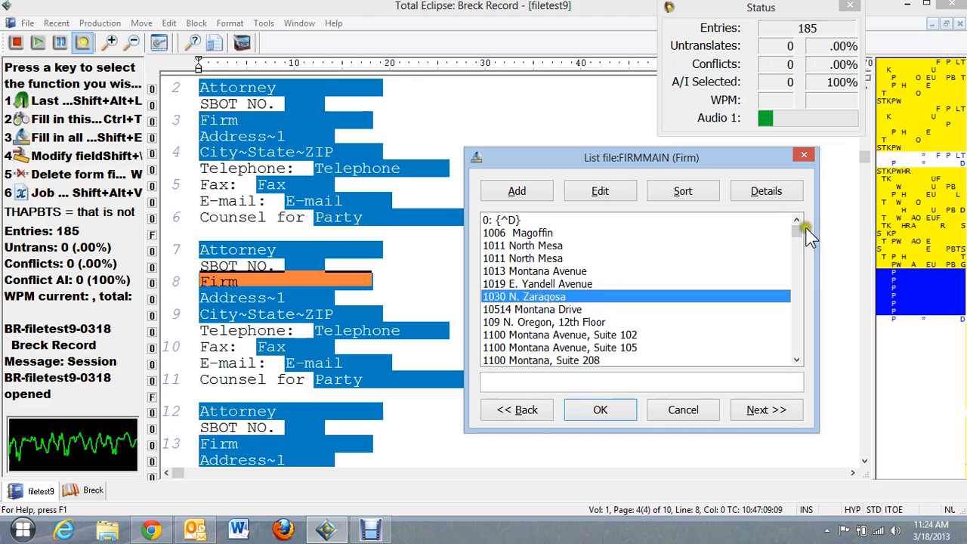
pyautogui.moveTo(794, 232); pyautogui.dragTo(802, 280)
pyautogui.click(601, 191)
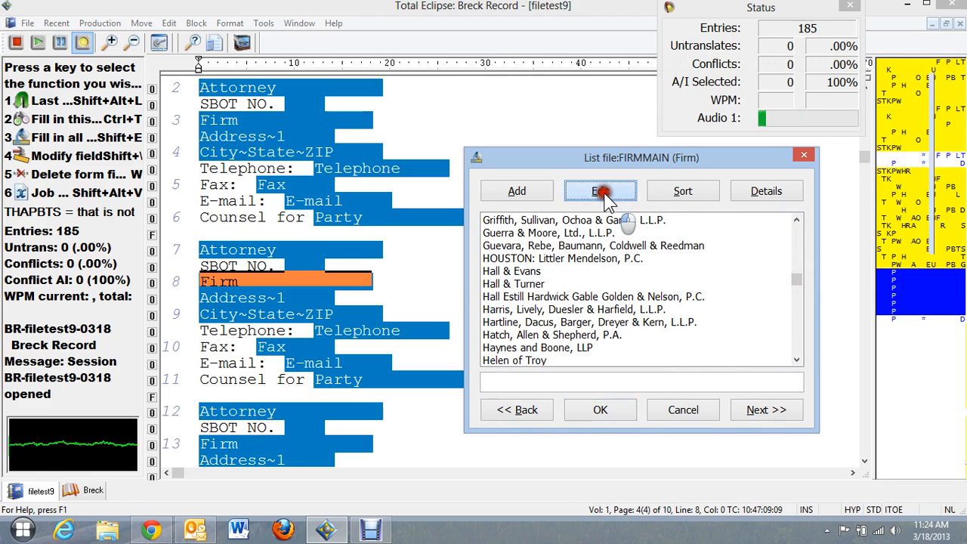
pyautogui.scroll(3, 425, 161)
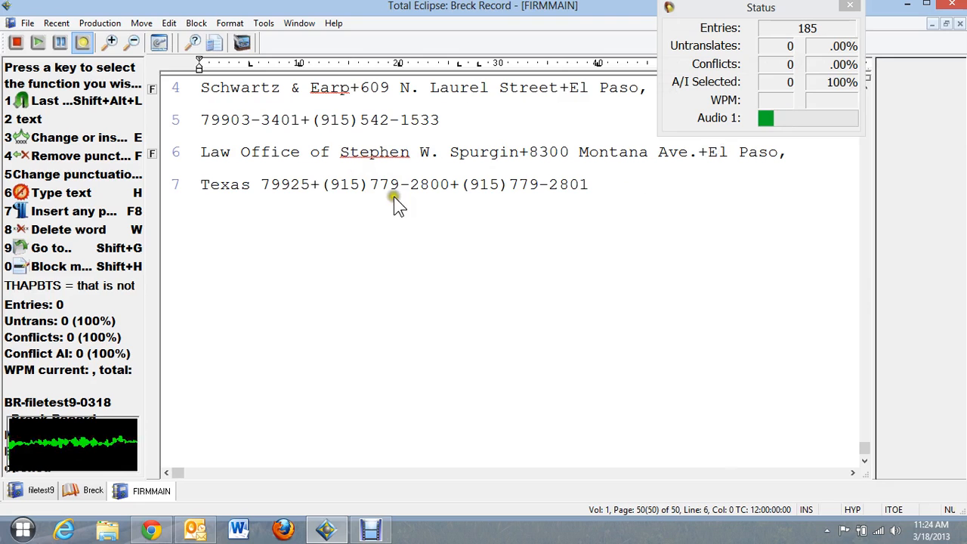
pyautogui.hotkey('ctrl', 'F4')
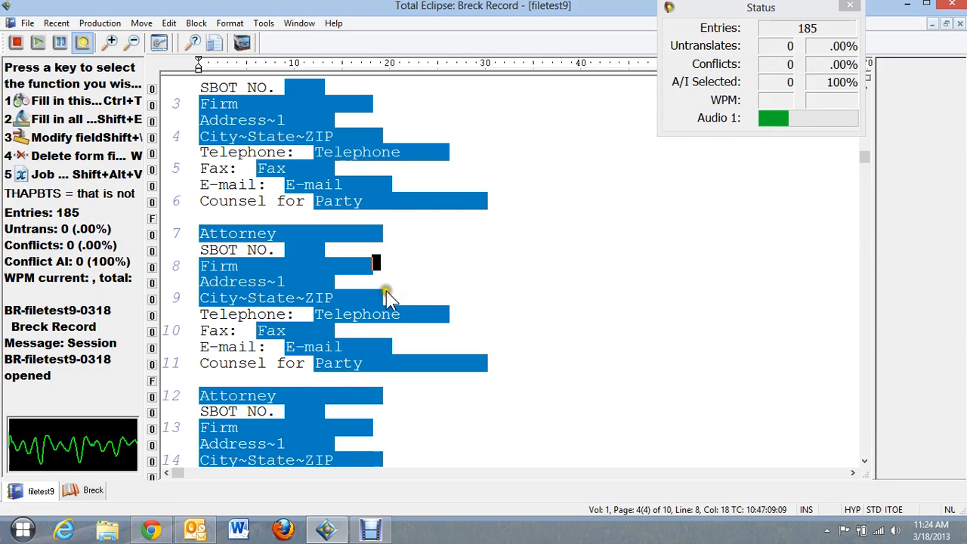
# Step: Delete the Telephone and Fax lines from the second attorney block on the Appearances page
pyautogui.click(262, 314)
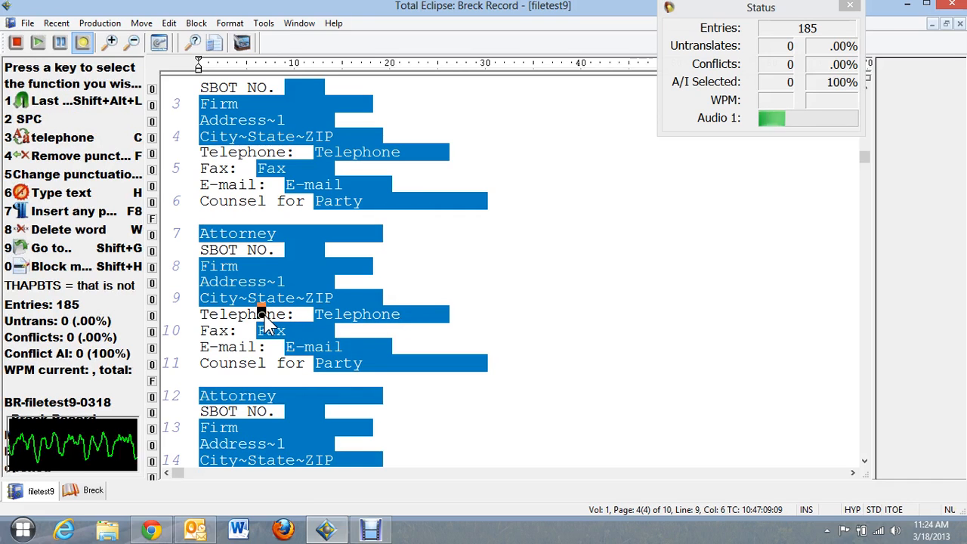
pyautogui.hotkey('ctrl', 'y')
pyautogui.hotkey('ctrl', 'y')
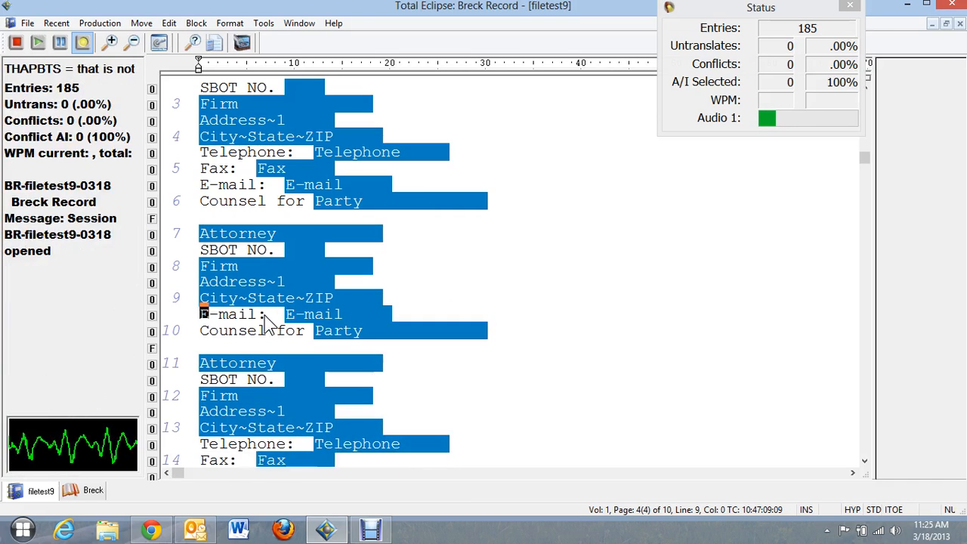
# Step: From the second attorney block's Firm blank, fill in the law office stored in the last FIRMMAIN entry and stop at the Party blank
pyautogui.press('Up')
pyautogui.press('Up')
pyautogui.press('Up')
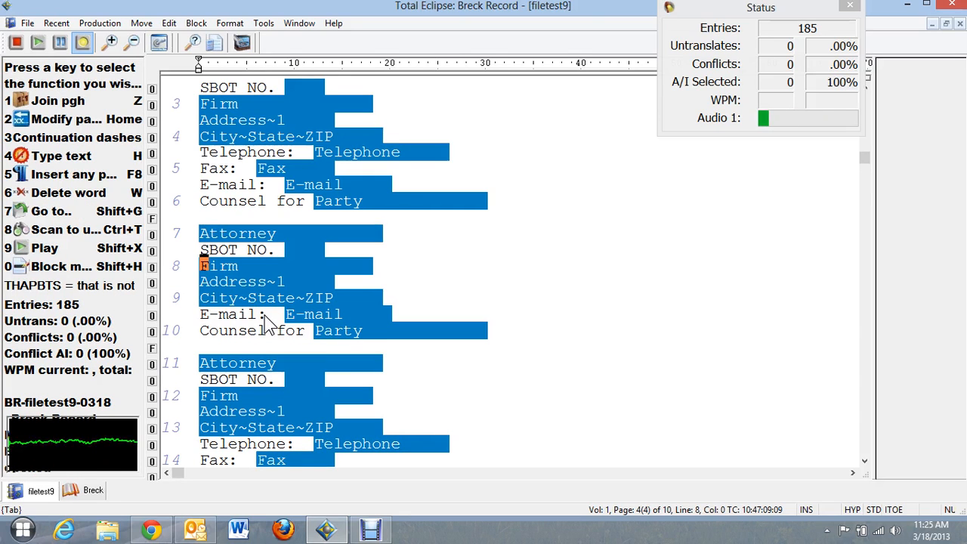
pyautogui.hotkey('ctrl', 'f')
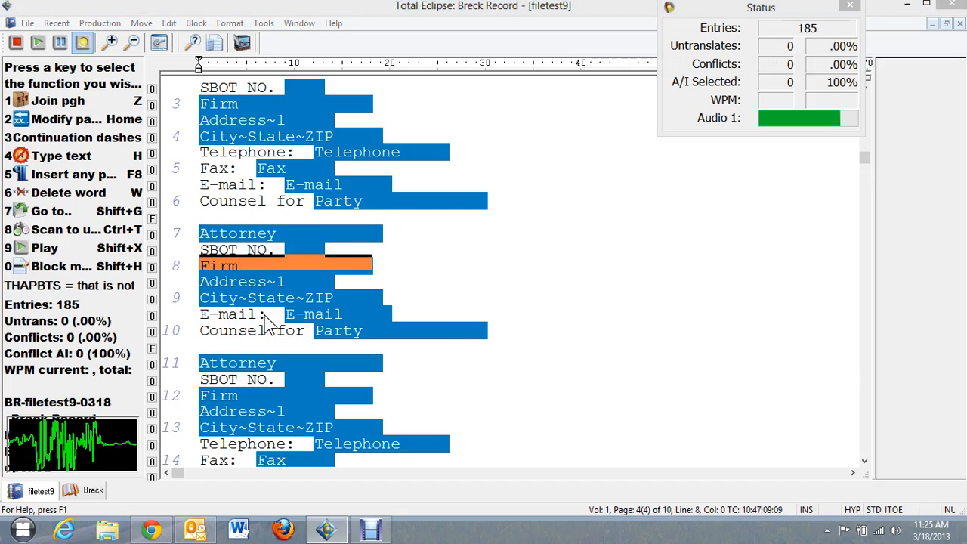
pyautogui.write('La')
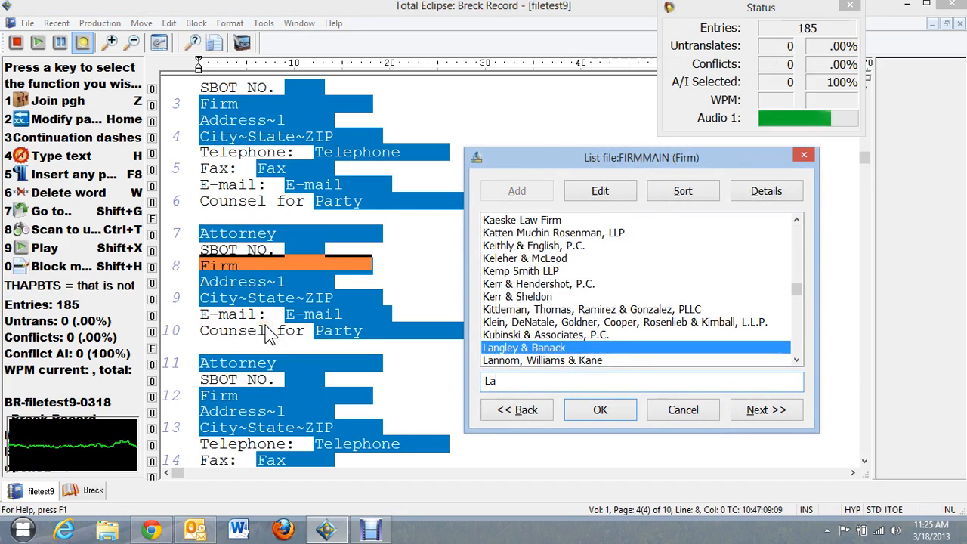
pyautogui.write('w Office of Stephen')
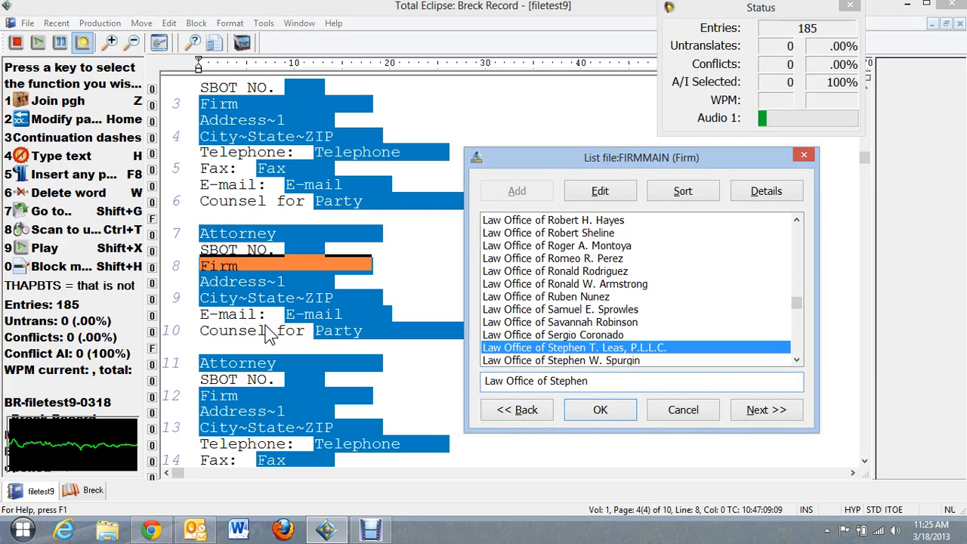
pyautogui.press('Down')
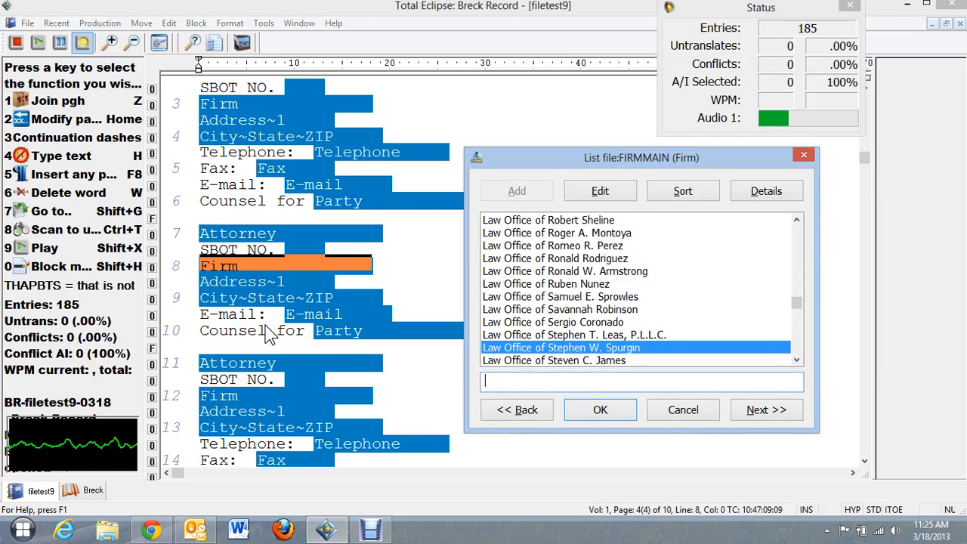
pyautogui.press('Return')
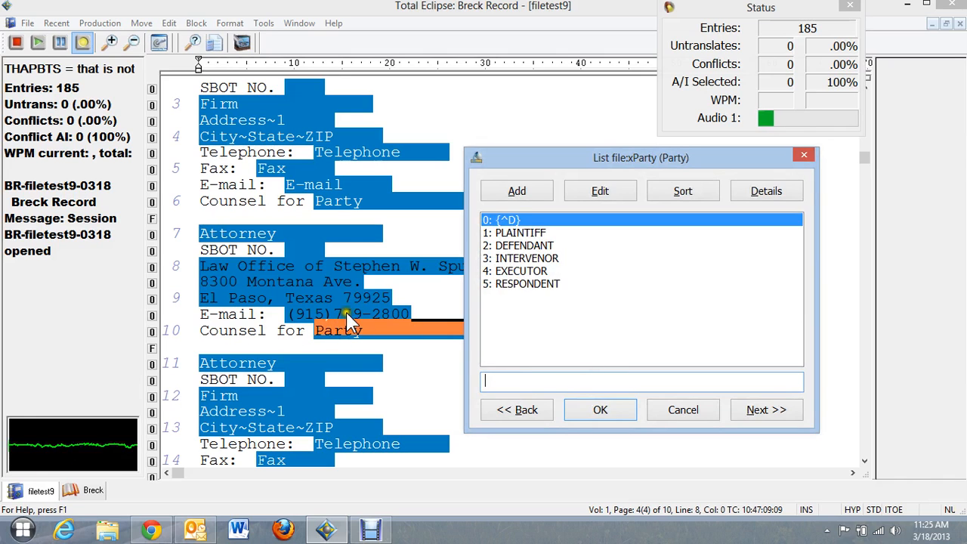
pyautogui.click(804, 154)
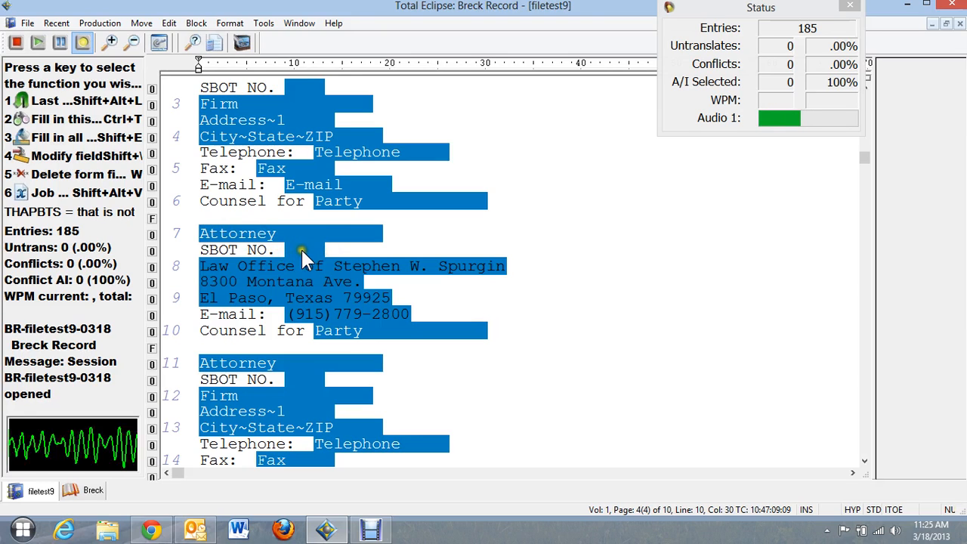
pyautogui.click(223, 248)
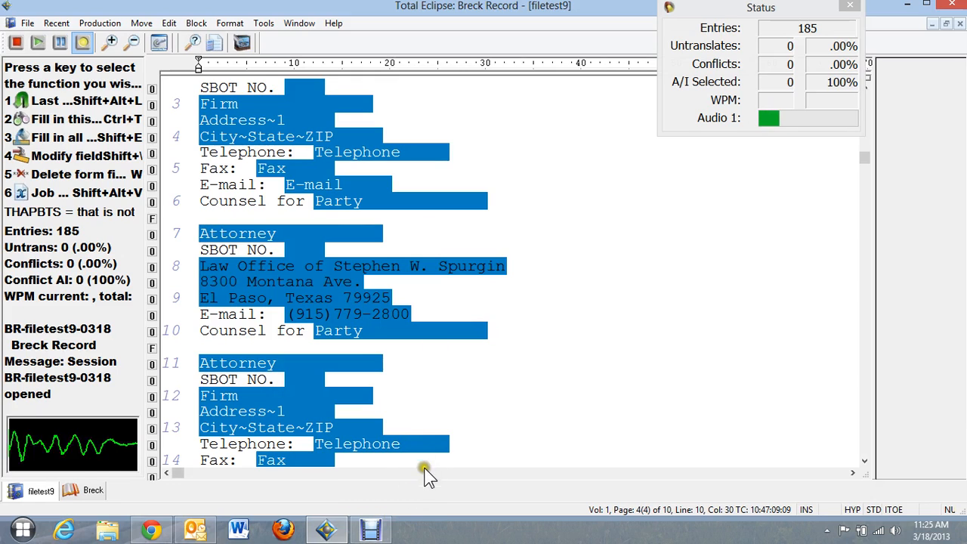
pyautogui.moveTo(374, 531)
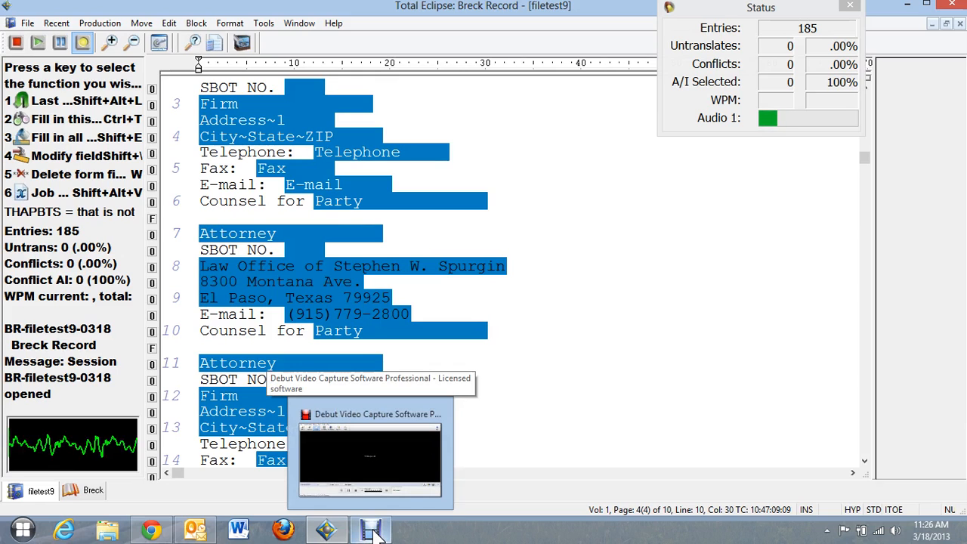
pyautogui.click(375, 533)
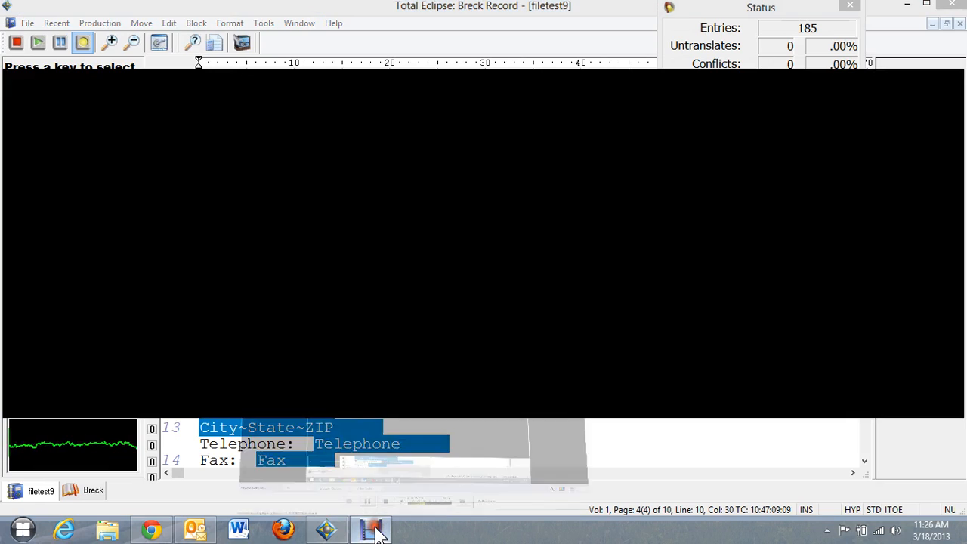